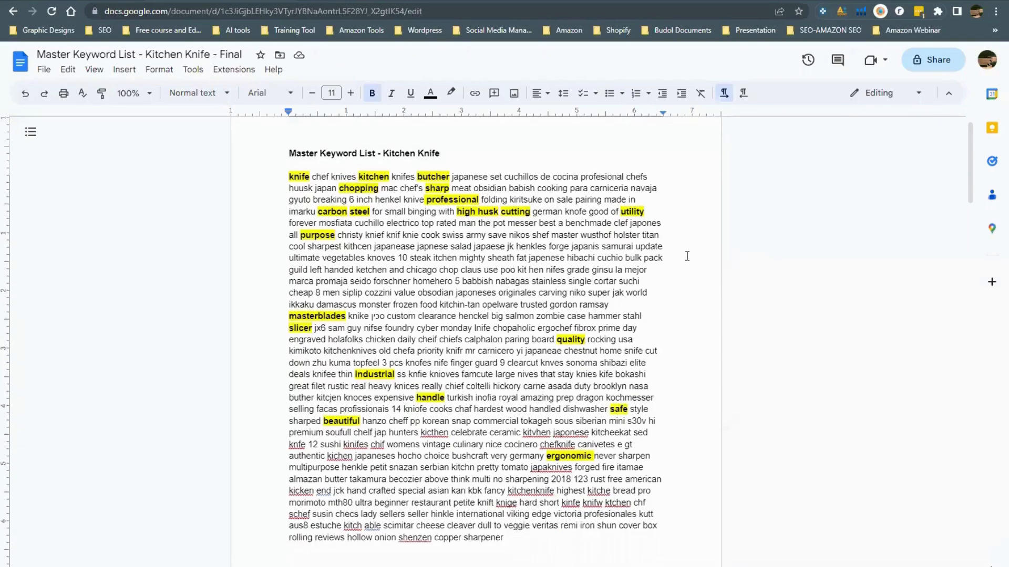
# - Review the kitchen knife document's keyword list, backend search terms, product title, bullet points and product description
pyautogui.scroll(5, 560, 361)
pyautogui.scroll(9, 479, 397)
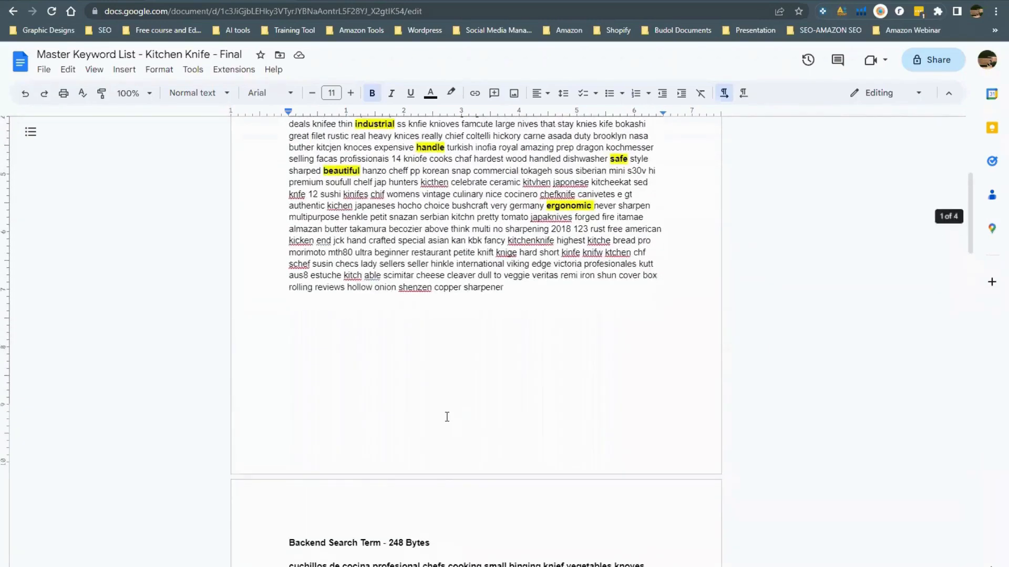
pyautogui.scroll(-19, 452, 402)
pyautogui.scroll(-20, 452, 401)
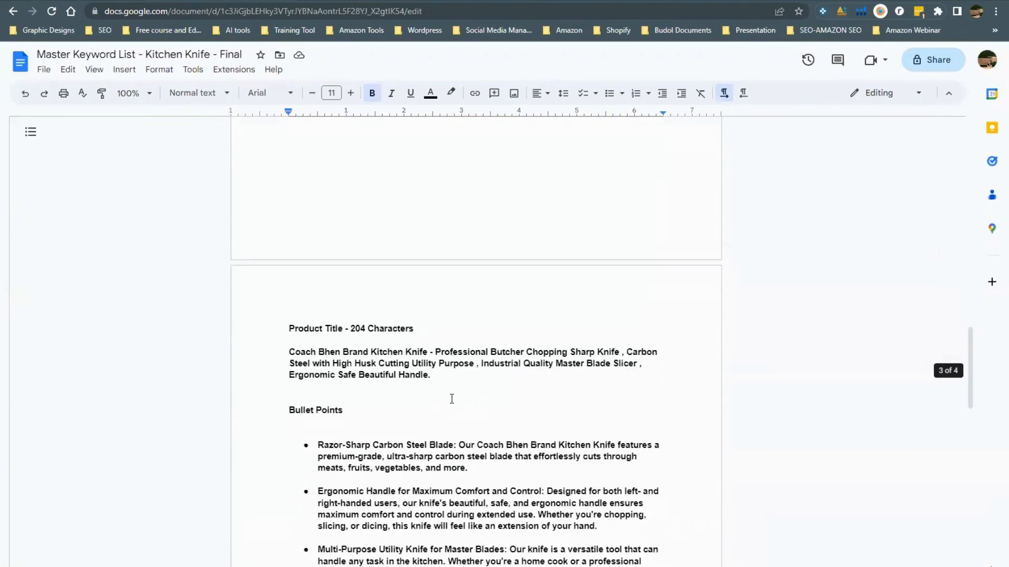
pyautogui.scroll(-7, 470, 335)
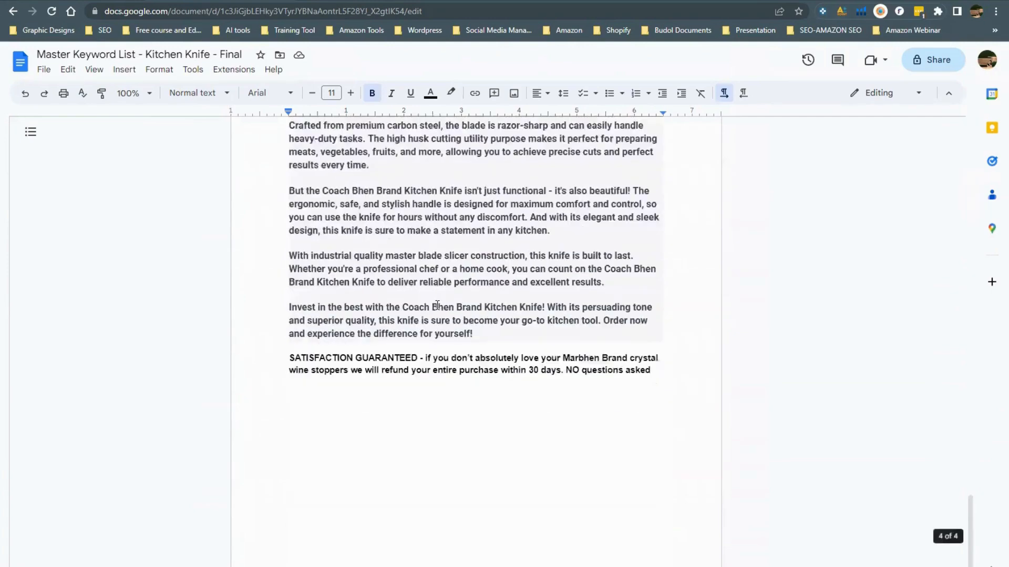
pyautogui.scroll(17, 421, 360)
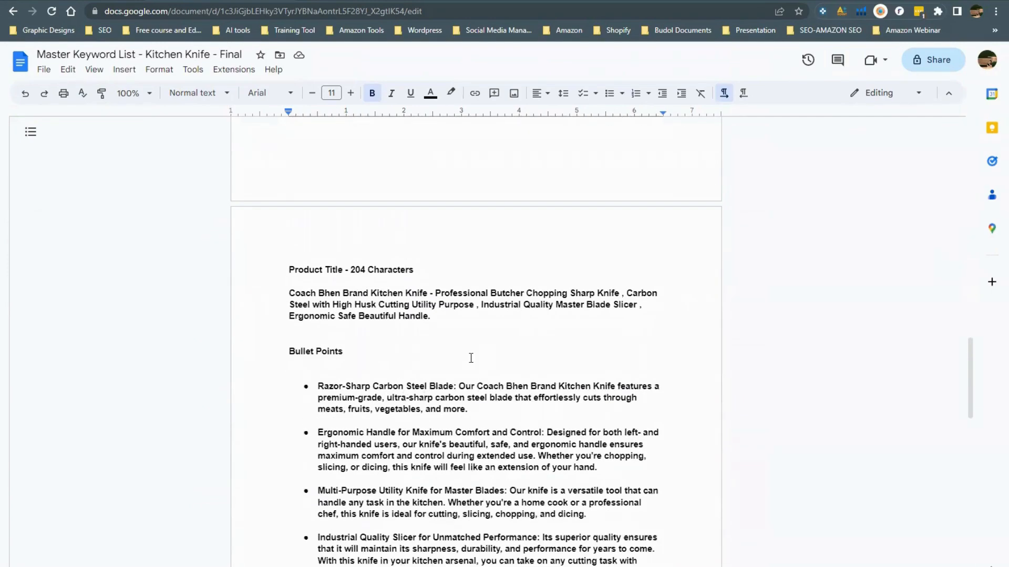
pyautogui.scroll(16, 404, 379)
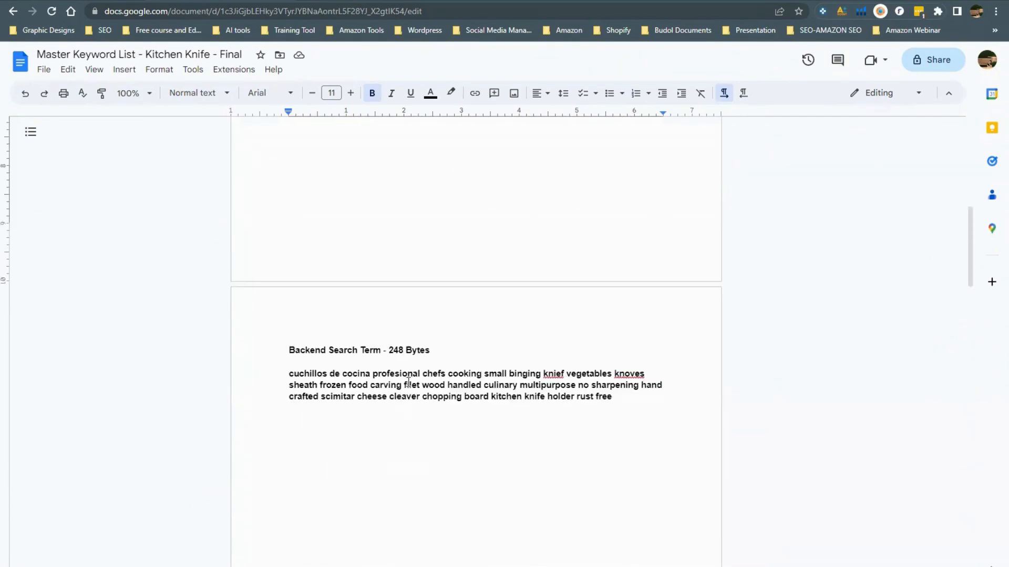
pyautogui.scroll(5, 408, 387)
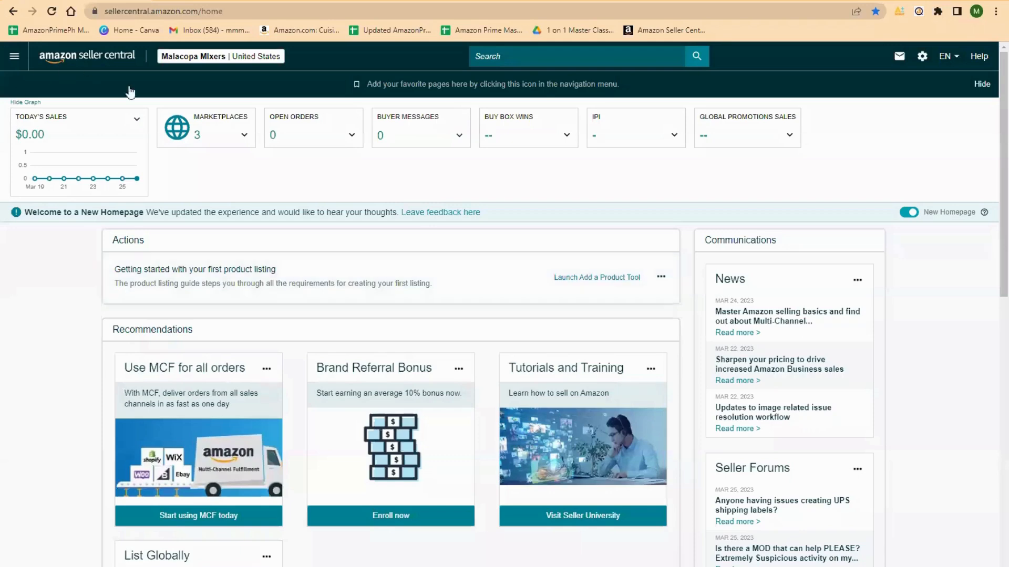
# - In Amazon Seller Central, start adding a product not sold on Amazon and discard the unfinished listing
pyautogui.click(223, 53)
pyautogui.click(14, 64)
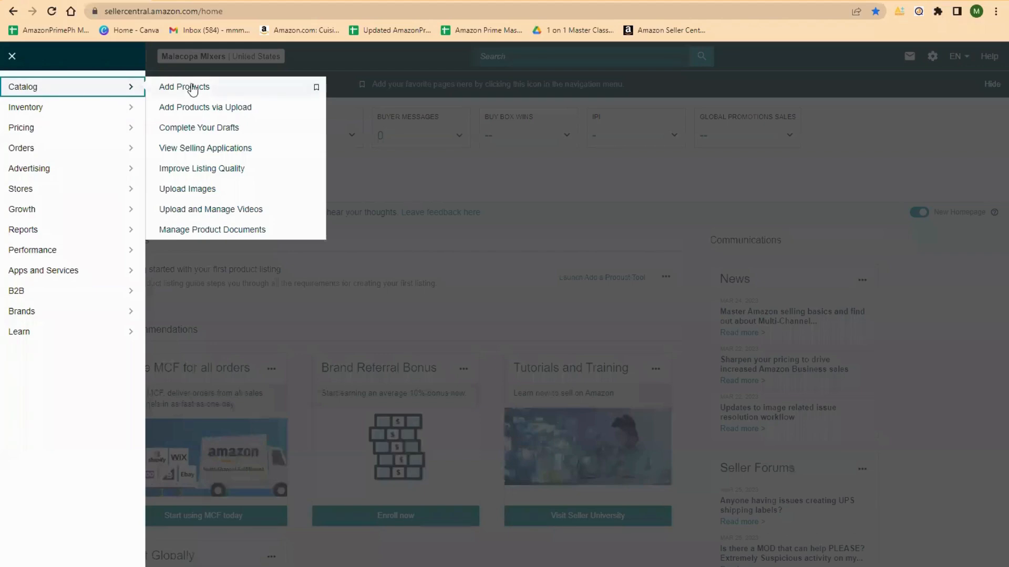
pyautogui.click(191, 87)
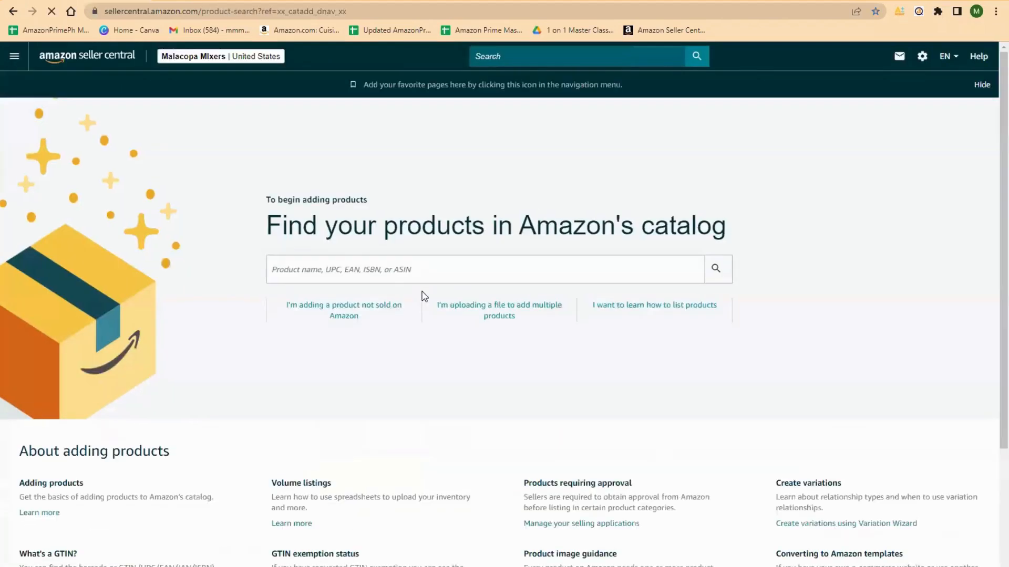
pyautogui.click(335, 315)
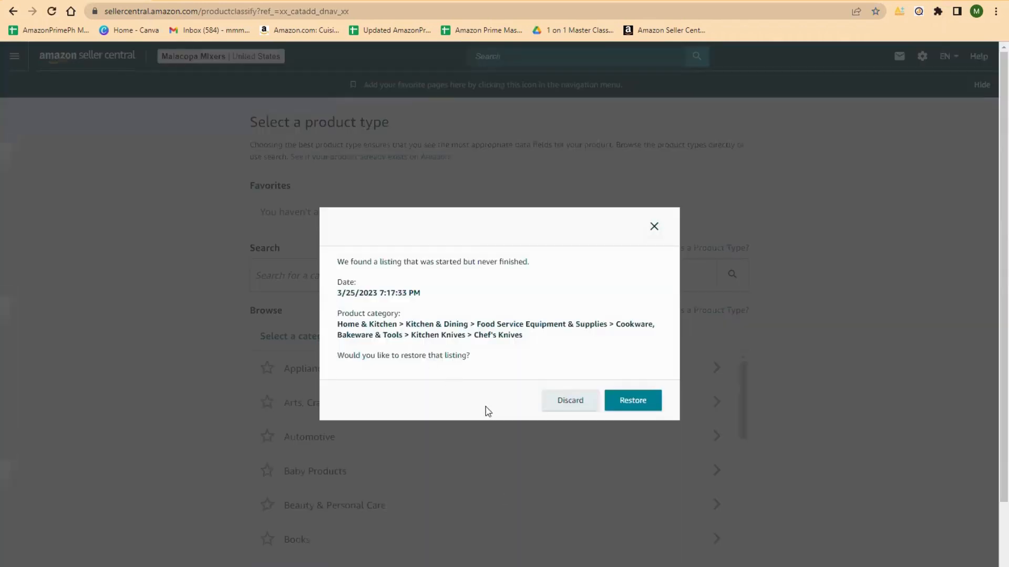
pyautogui.click(571, 405)
pyautogui.click(379, 260)
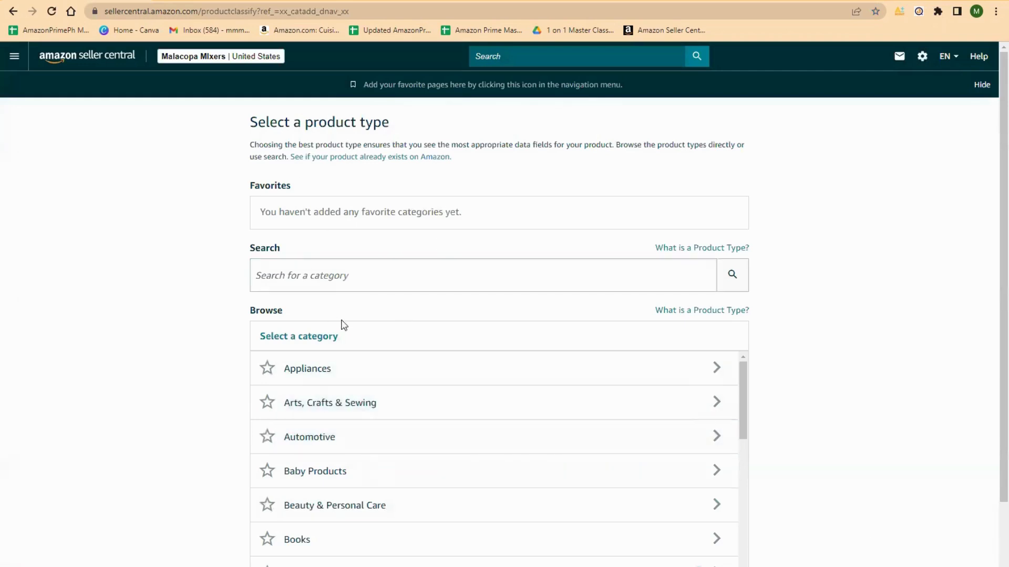
# - Search the categories for "kitchen knife" and select the Kitchen Knife product type under Kitchen Utensils & Gadgets > Kitchen Knives & Accessories > Knife Sets
pyautogui.scroll(-1, 368, 339)
pyautogui.scroll(-1, 578, 363)
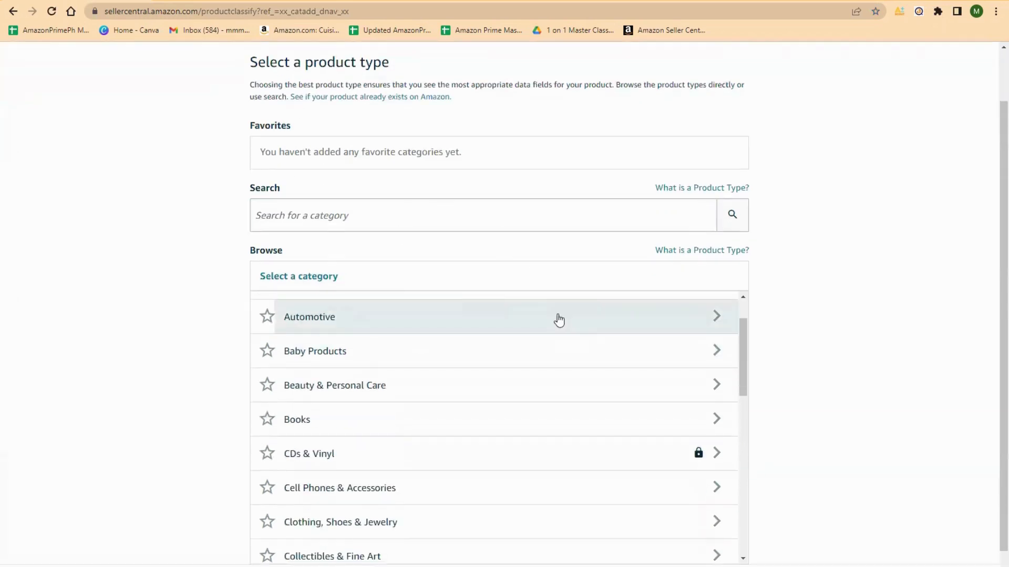
pyautogui.click(297, 214)
pyautogui.write('kir')
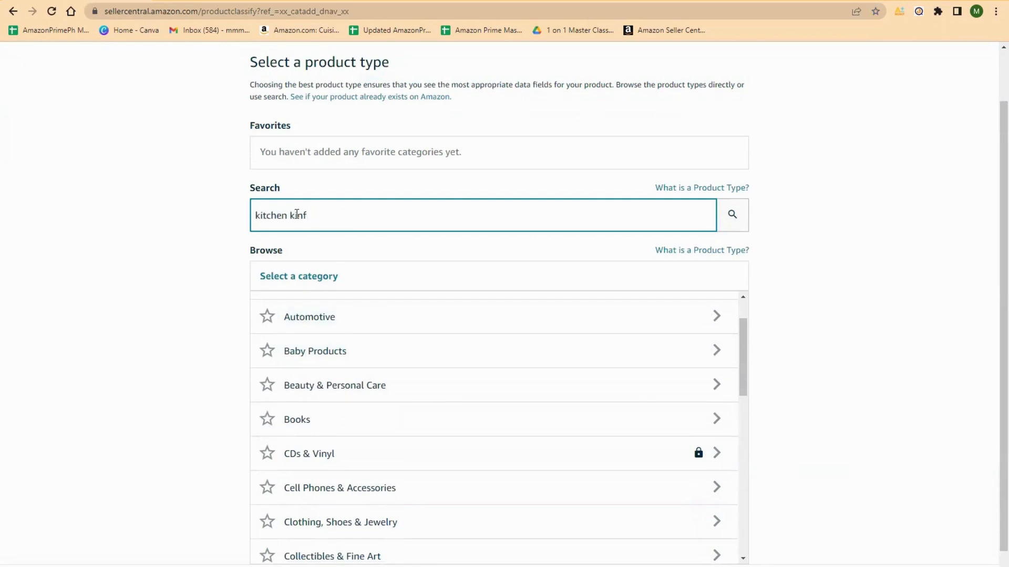
pyautogui.click(730, 215)
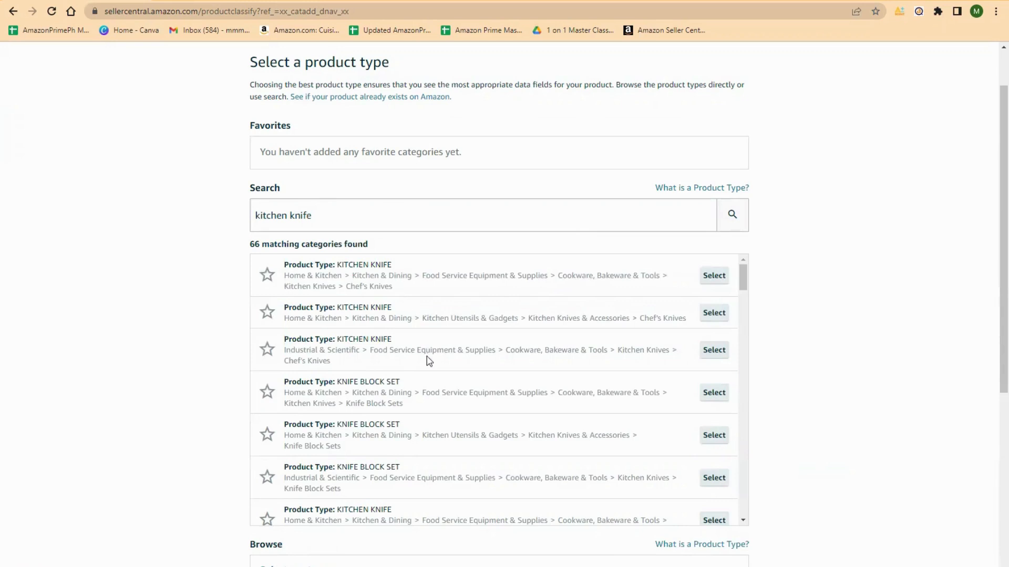
pyautogui.scroll(-3, 468, 355)
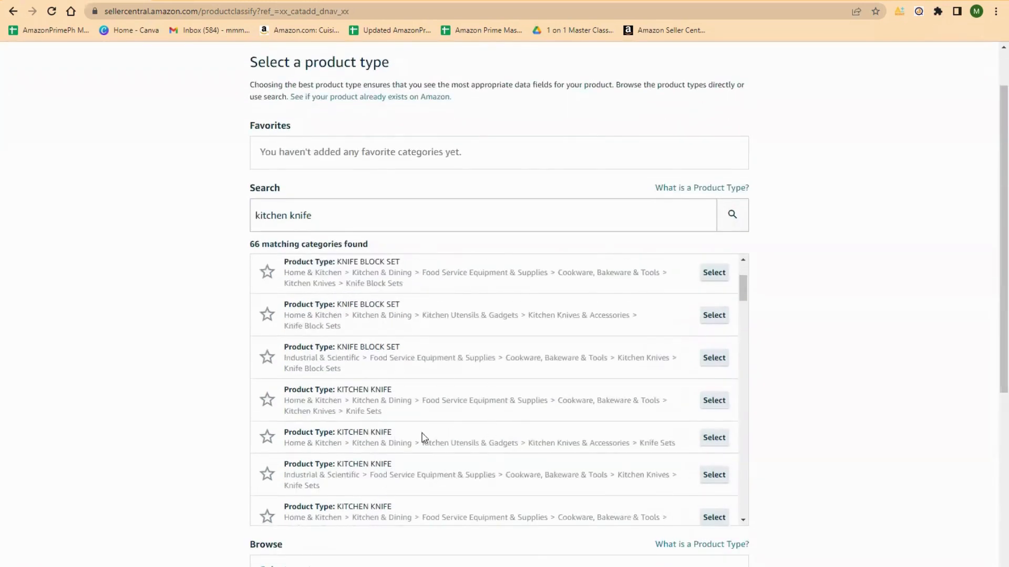
pyautogui.scroll(-1, 546, 407)
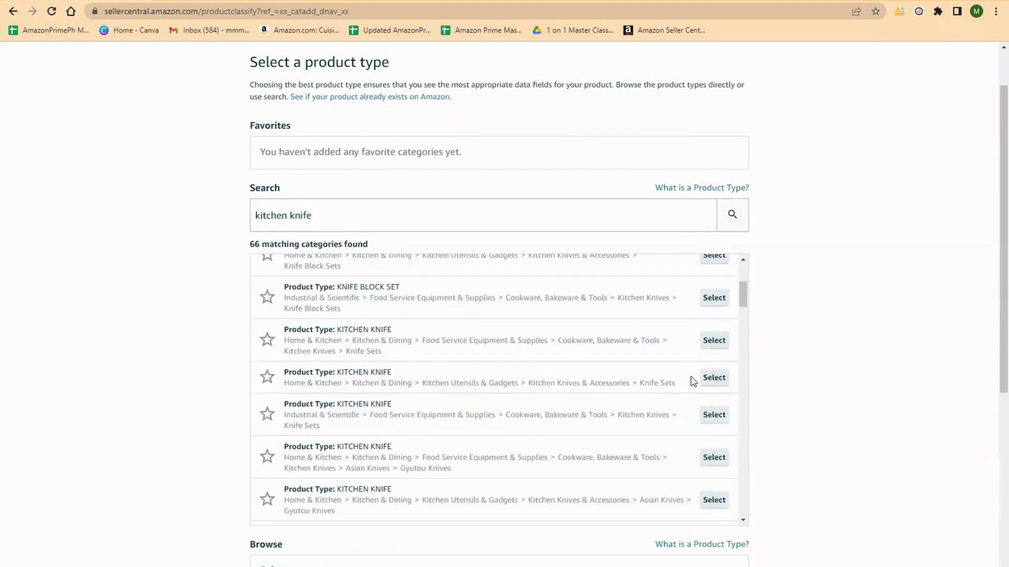
pyautogui.click(714, 377)
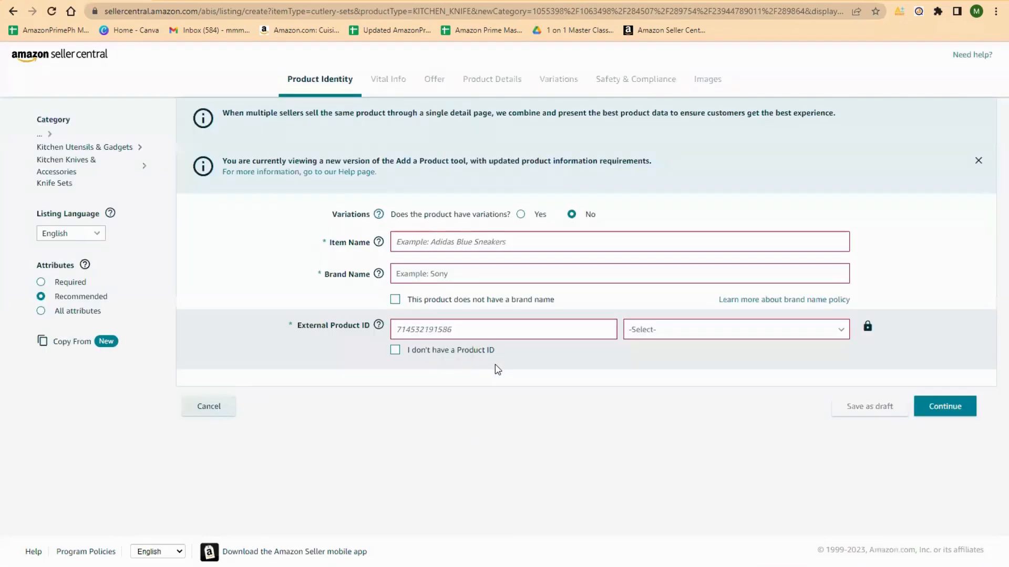
pyautogui.click(419, 241)
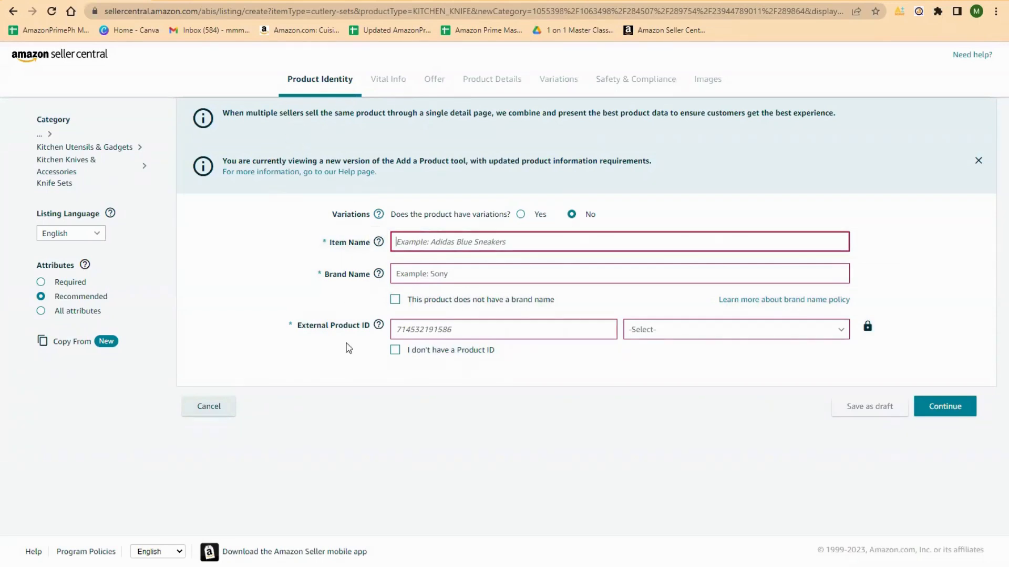
pyautogui.click(520, 215)
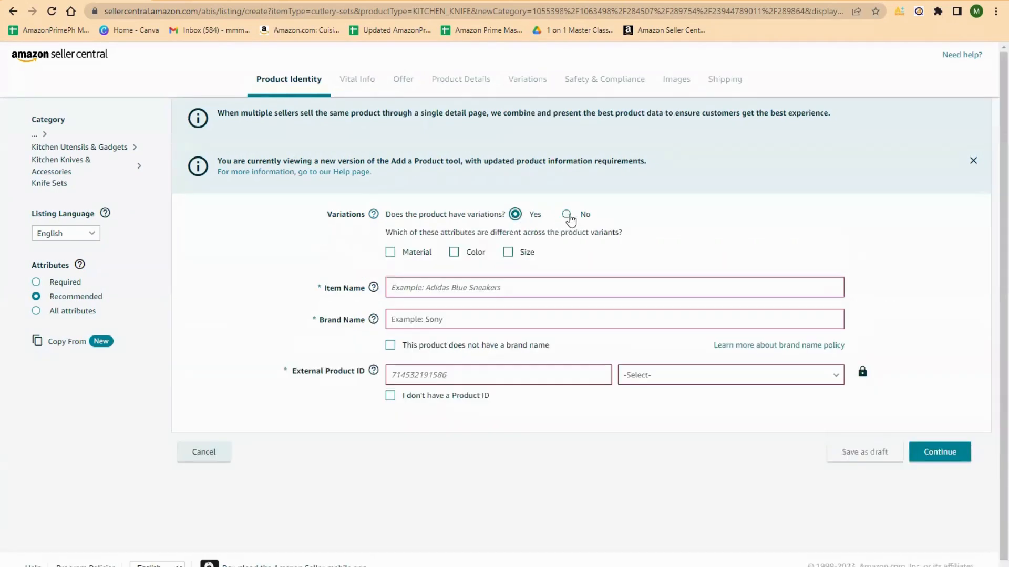
pyautogui.click(569, 217)
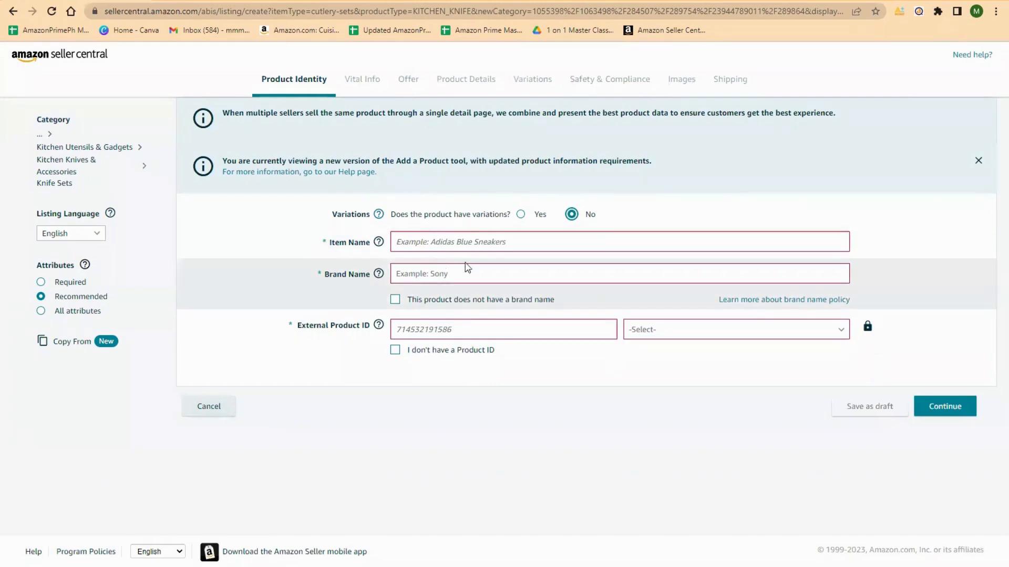
# - Set the item name to "Kitchen Knife" and the brand to "Generic", marking the product as having no brand name
pyautogui.click(457, 245)
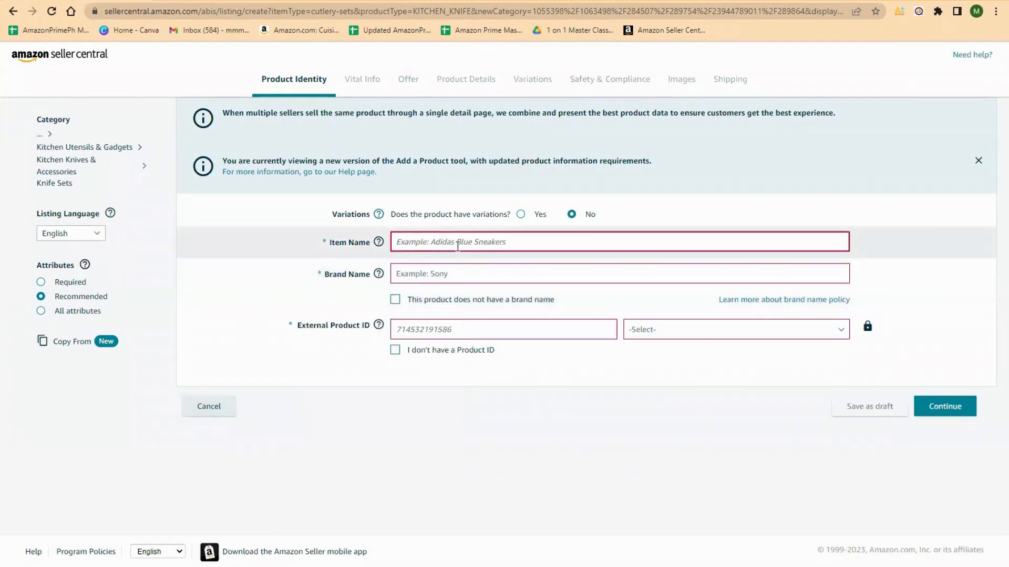
pyautogui.write('Kitchen Knife')
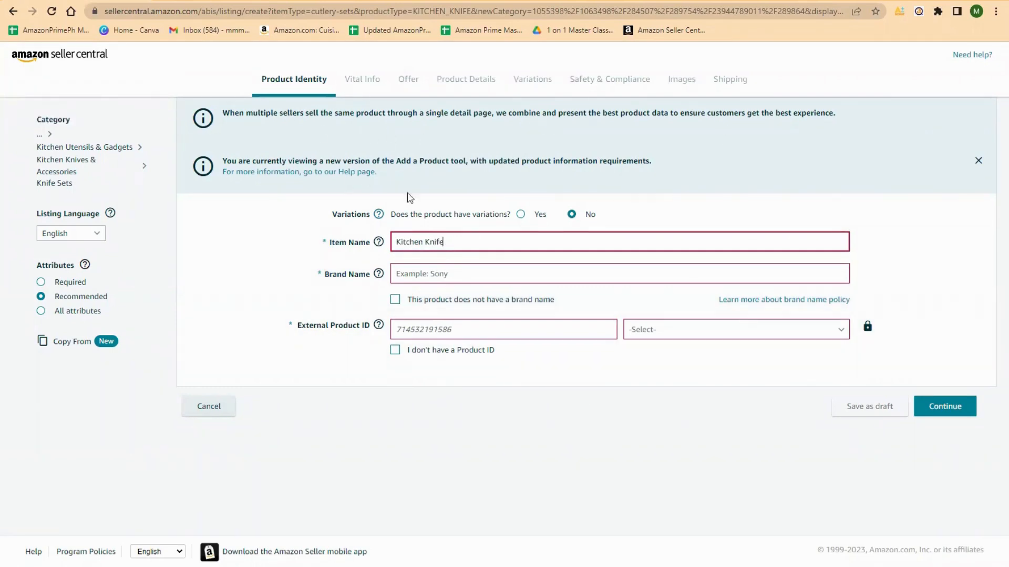
pyautogui.click(428, 274)
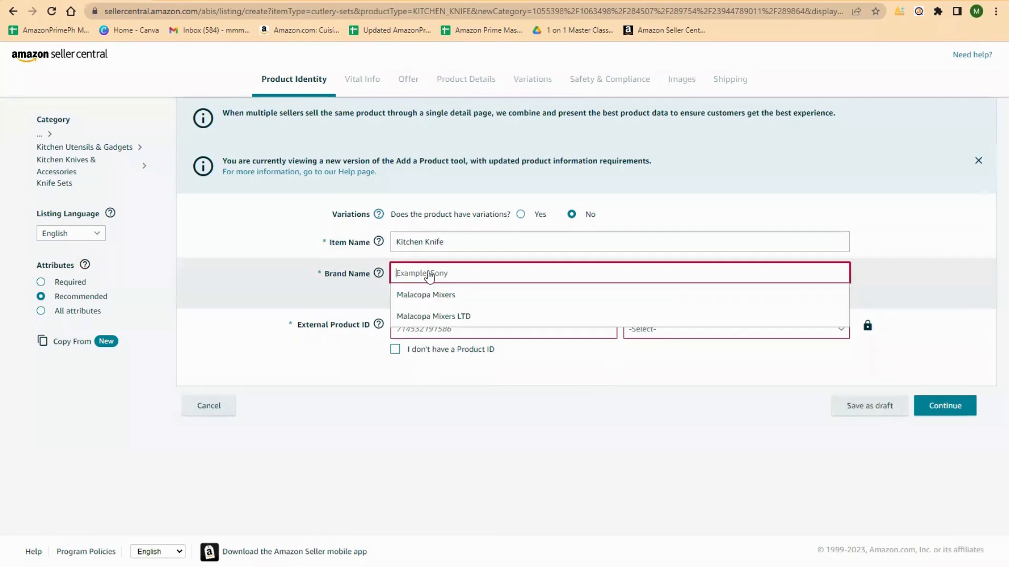
pyautogui.write('Generic')
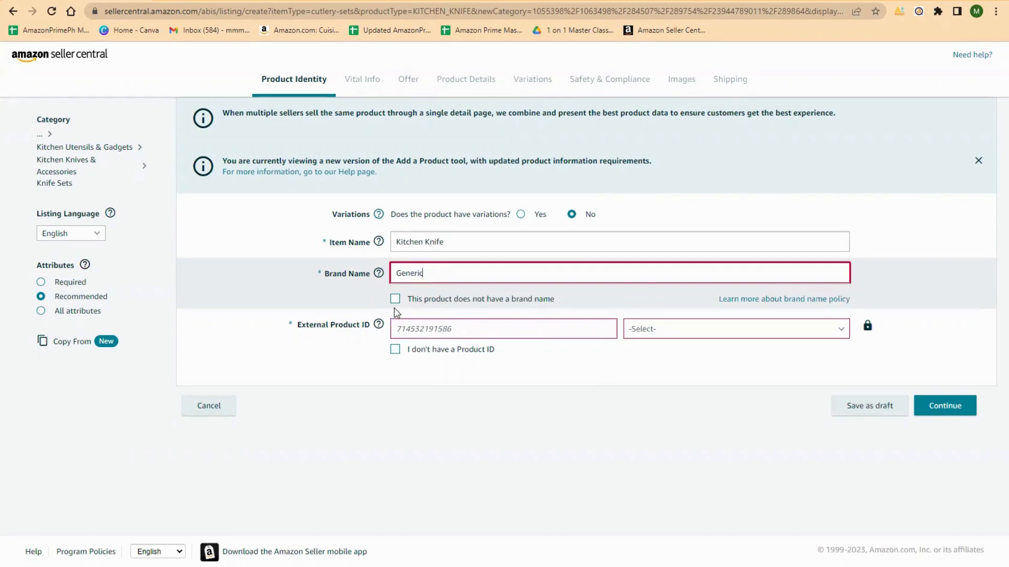
pyautogui.click(623, 375)
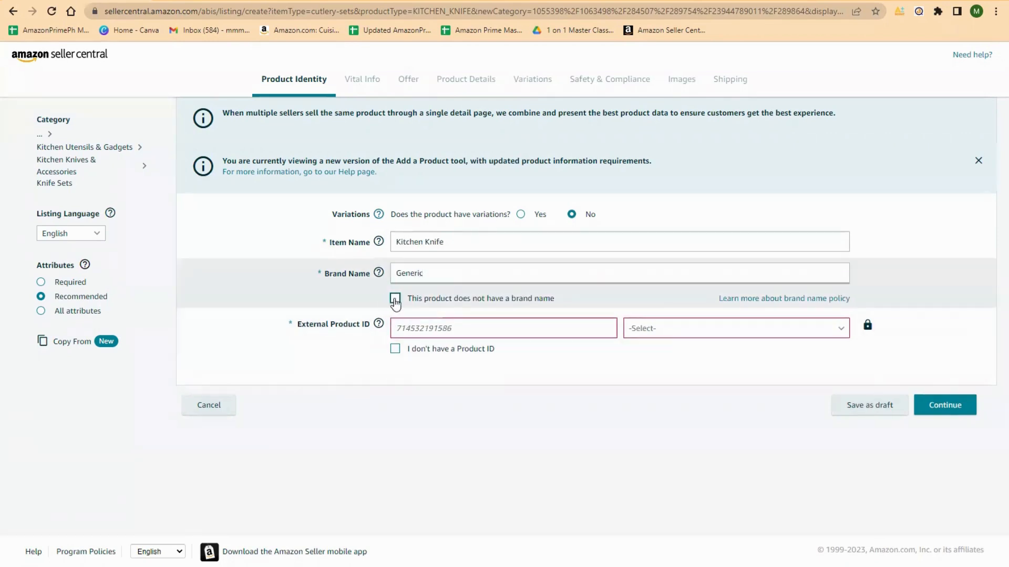
pyautogui.click(394, 298)
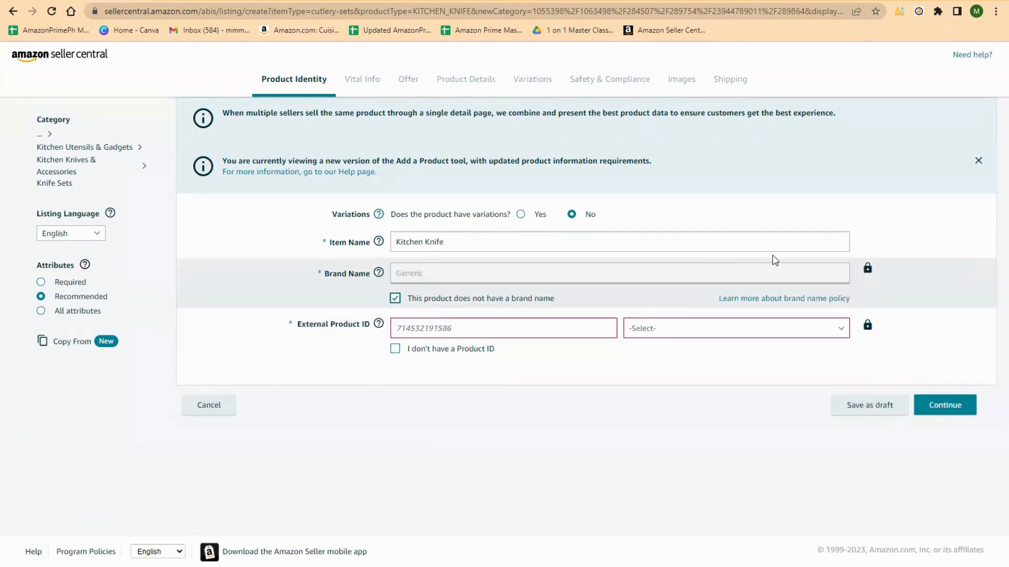
pyautogui.click(418, 328)
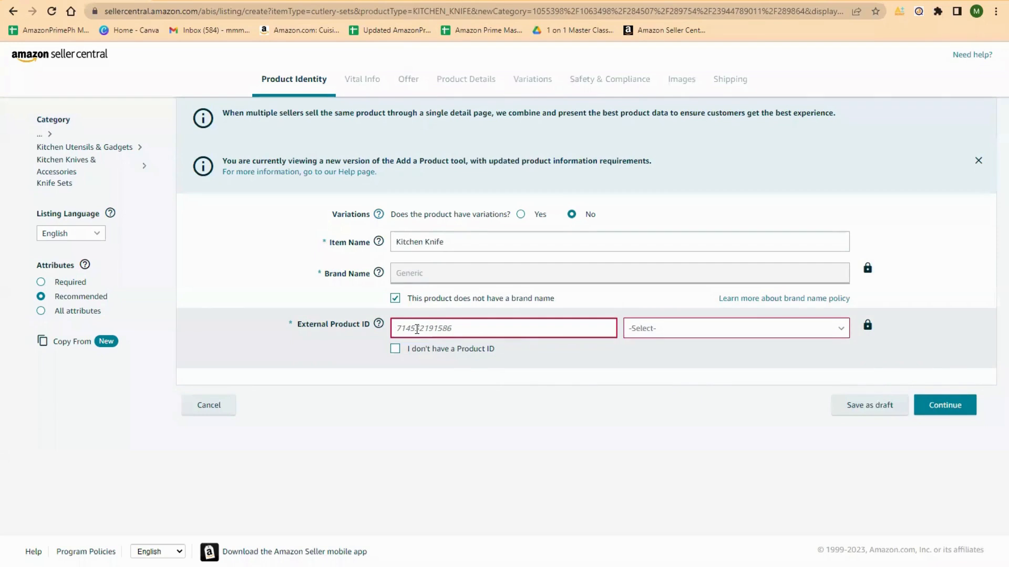
pyautogui.write('4568')
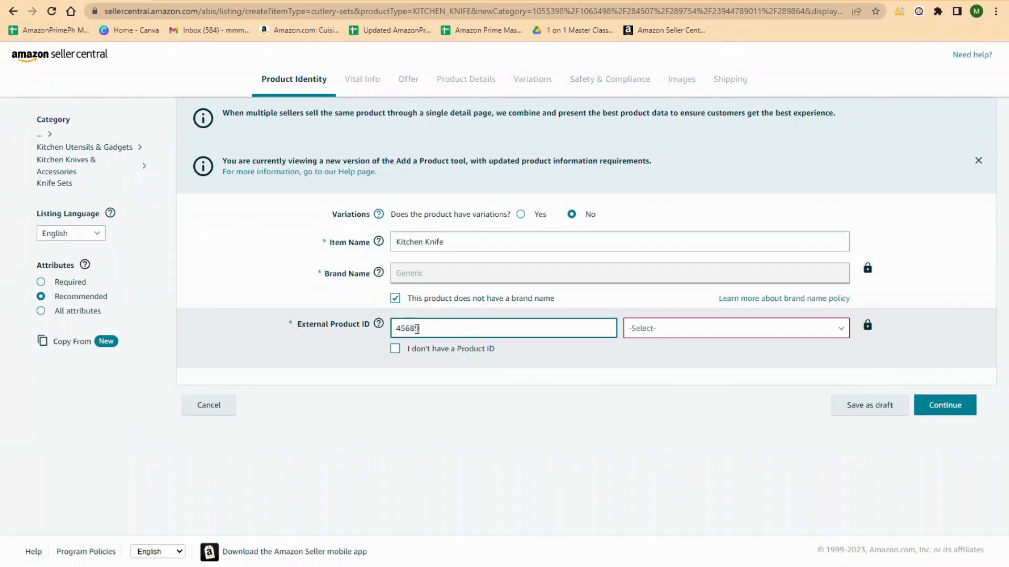
pyautogui.write('12563145')
pyautogui.click(702, 336)
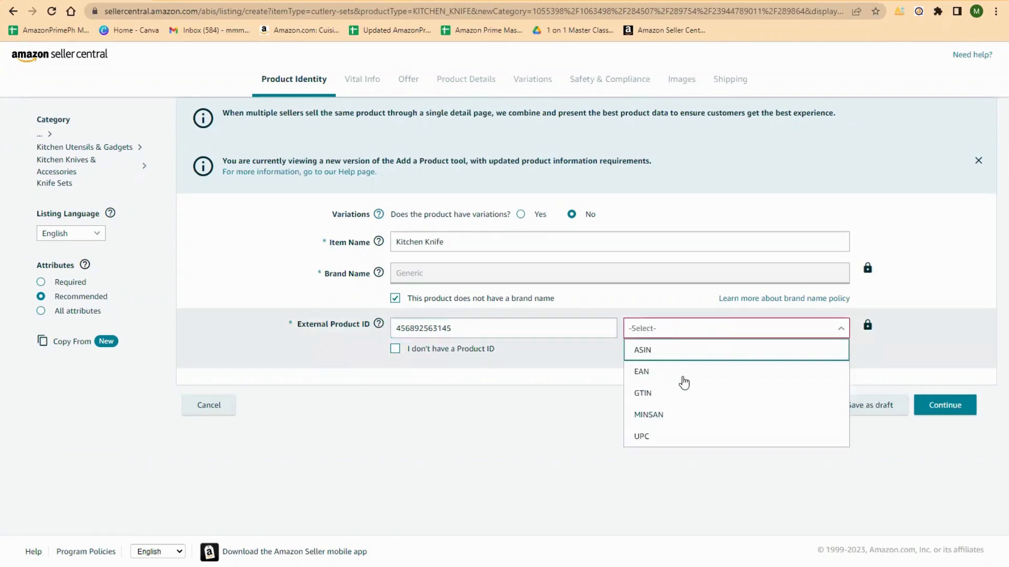
pyautogui.click(642, 438)
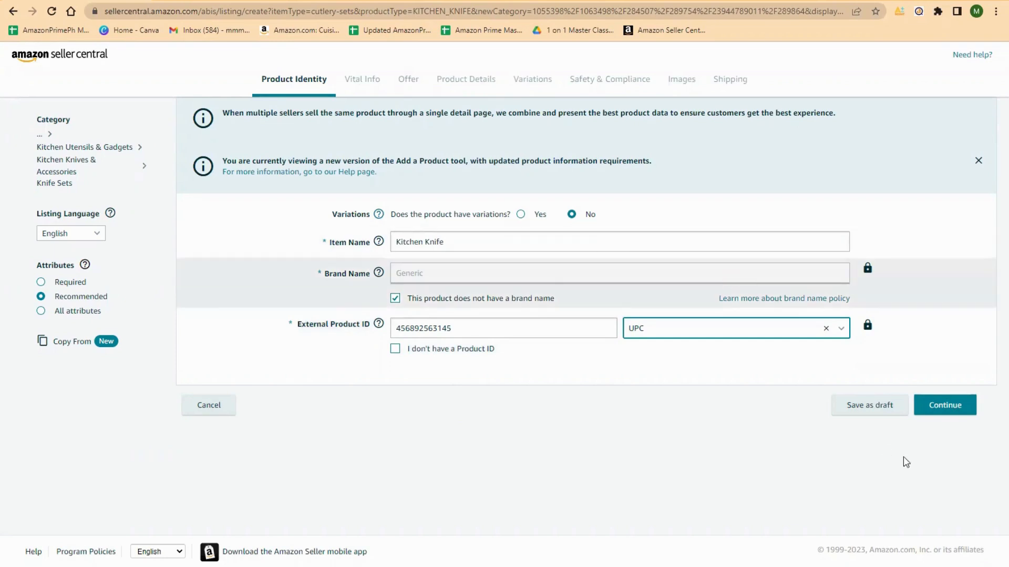
pyautogui.click(950, 409)
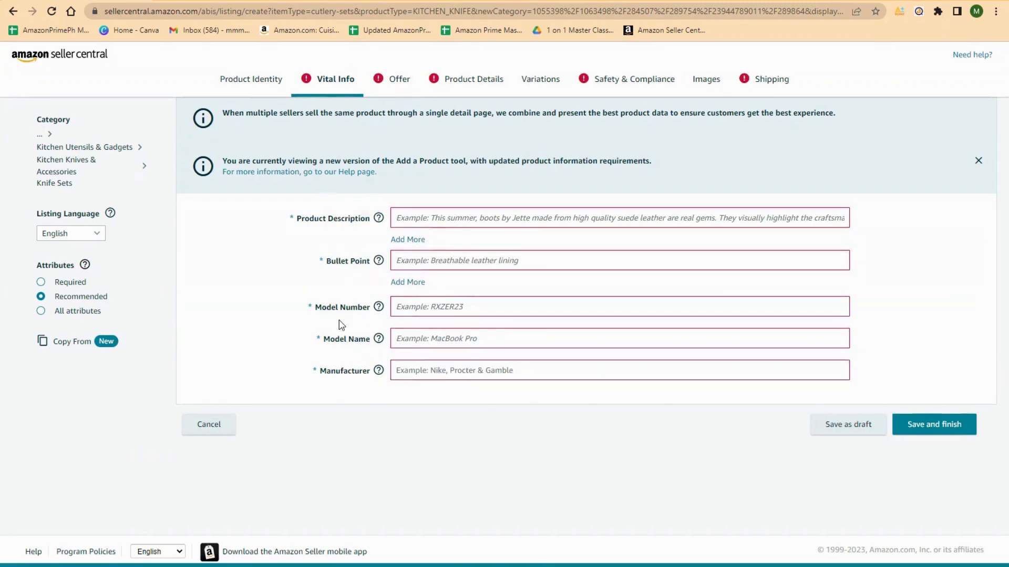
# - Copy the first two product description paragraphs from the Google Docs keyword document into the listing's Product Description field
pyautogui.click(424, 217)
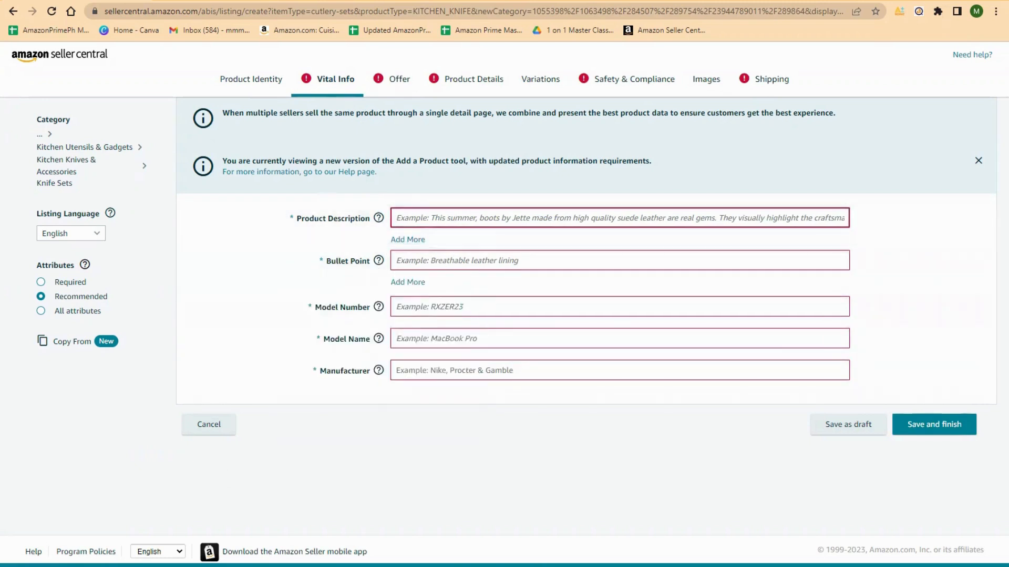
pyautogui.hotkey('alt', 'Tab')
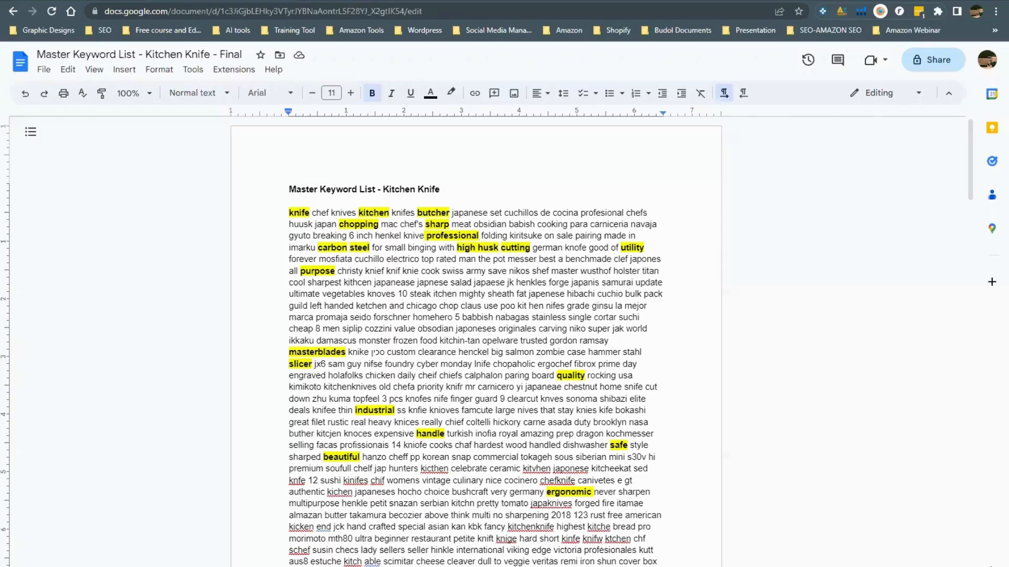
pyautogui.hotkey('alt', 'Tab')
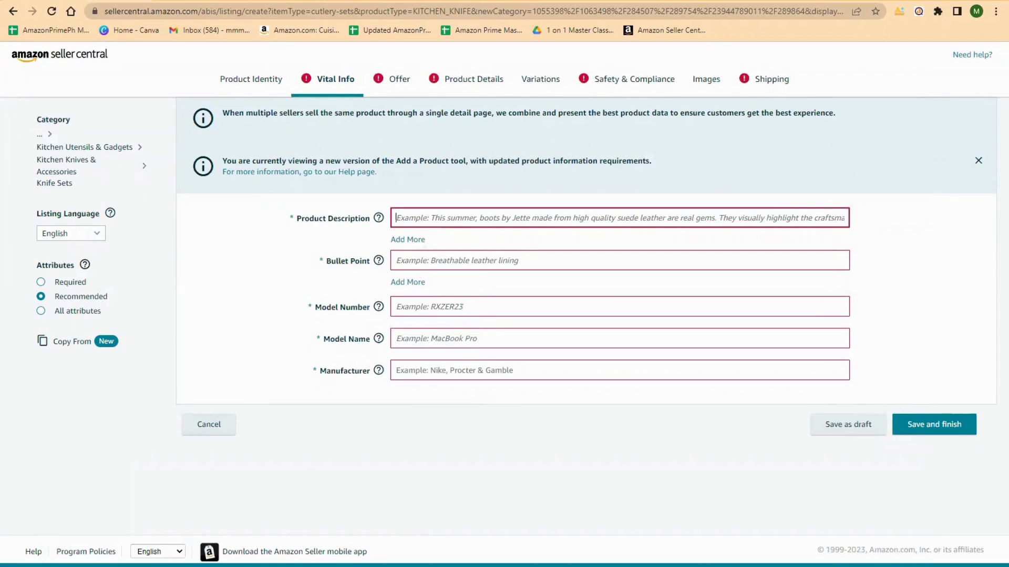
pyautogui.hotkey('alt', 'Tab')
pyautogui.scroll(-10, 352, 389)
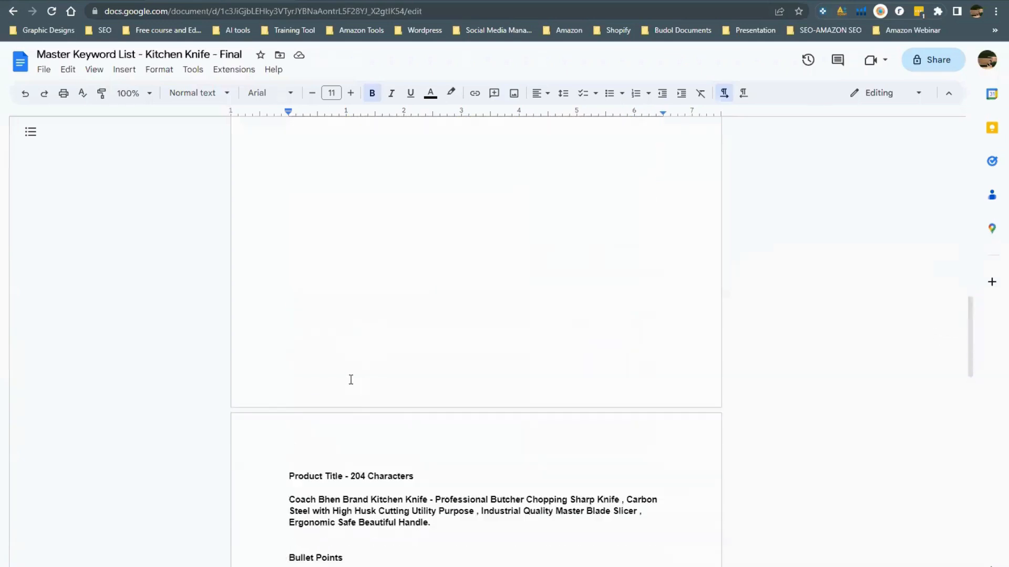
pyautogui.scroll(-10, 351, 380)
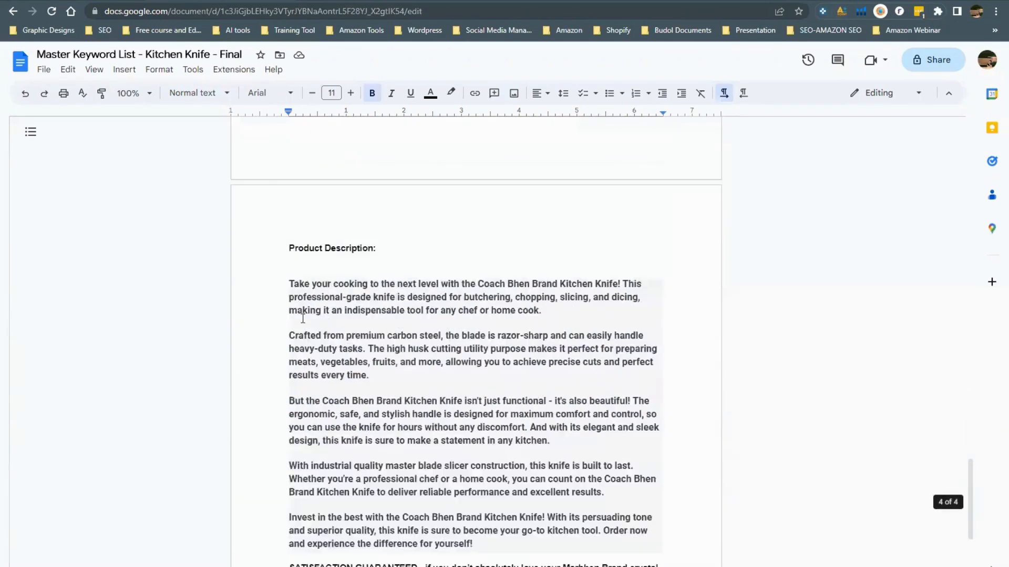
pyautogui.moveTo(289, 284); pyautogui.dragTo(552, 375)
pyautogui.hotkey('ctrl', 'c')
pyautogui.hotkey('alt', 'Tab')
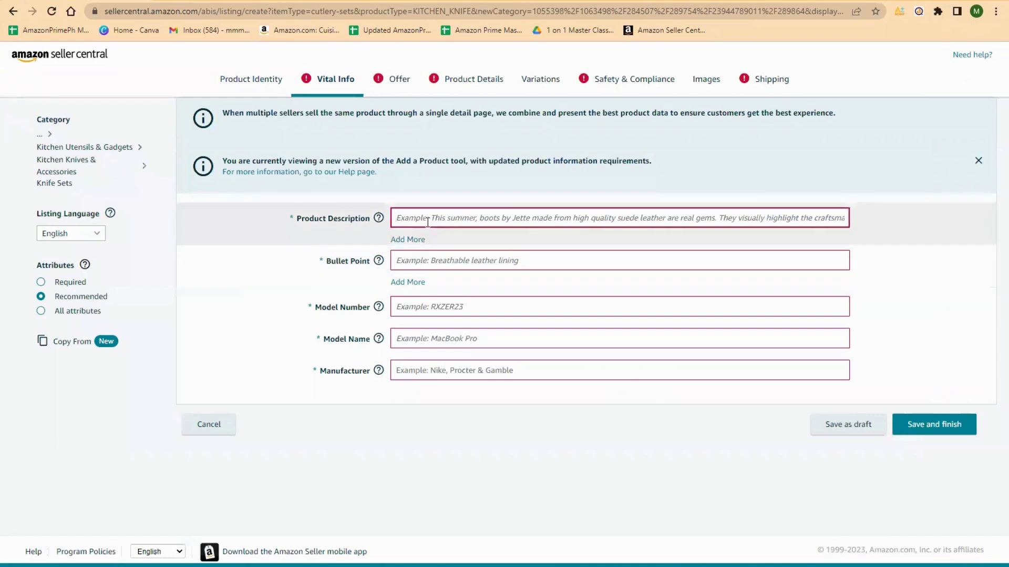
pyautogui.hotkey('ctrl', 'v')
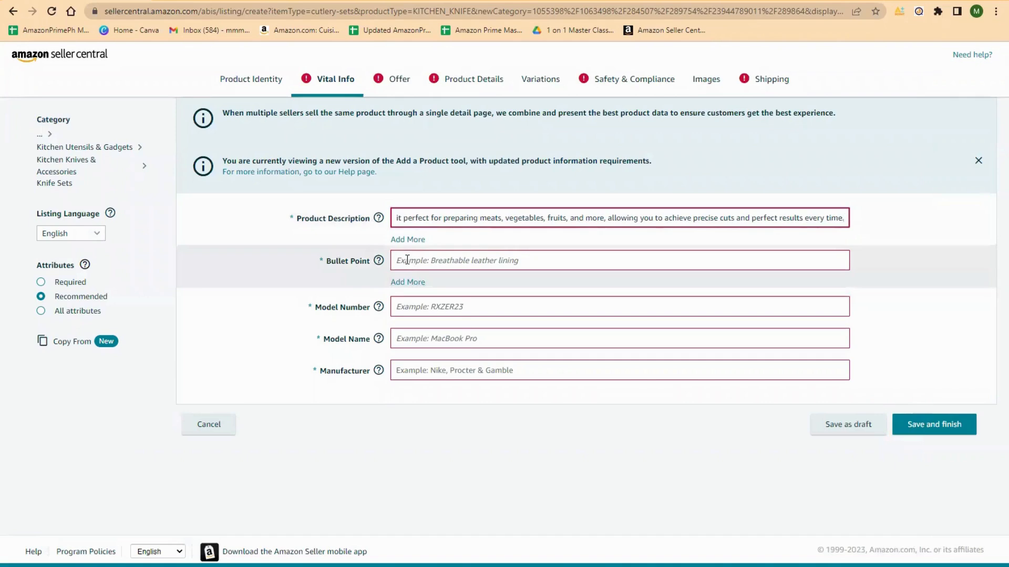
# - Add a second Product Description field and fill it with the document's third paragraph, starting "But the Coach Bhen Brand Kitchen Knife isn't just functional"
pyautogui.click(412, 239)
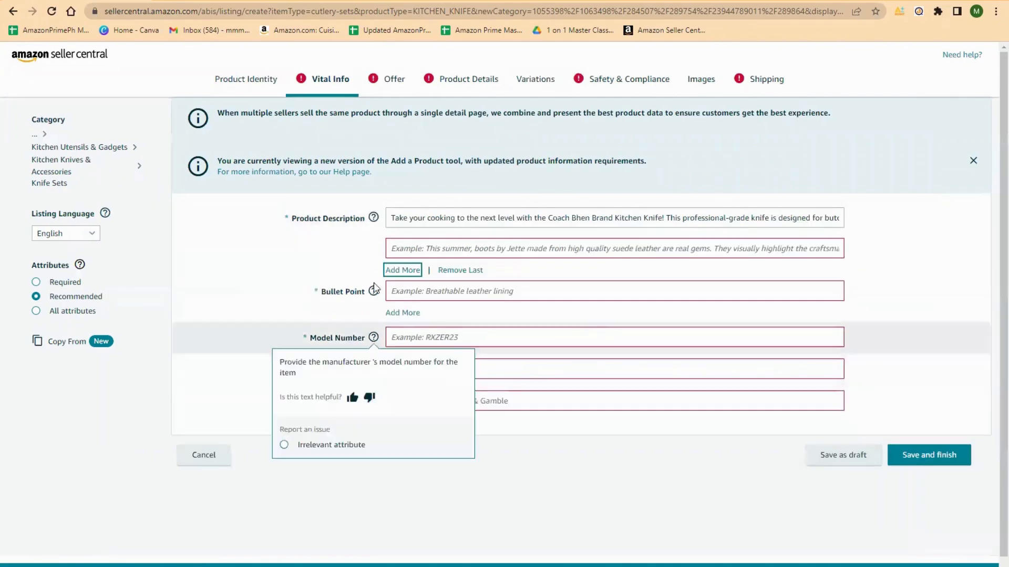
pyautogui.click(418, 249)
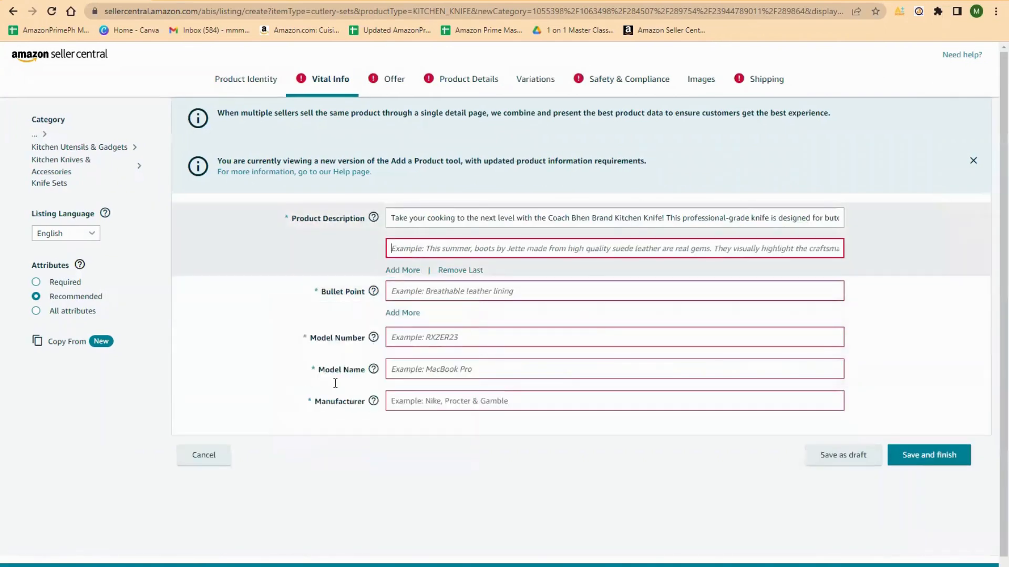
pyautogui.hotkey('alt', 'Tab')
pyautogui.moveTo(289, 280); pyautogui.dragTo(566, 320)
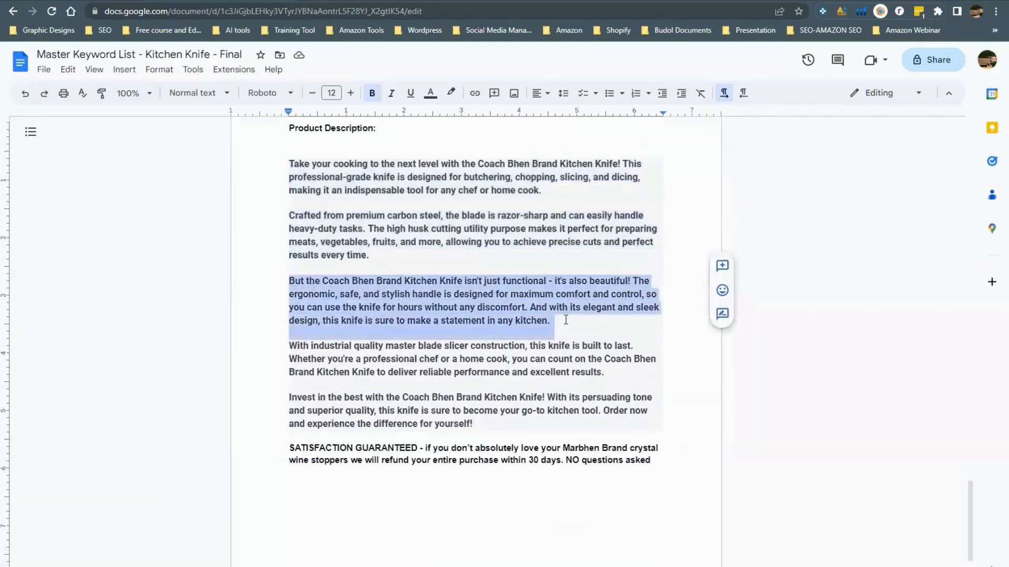
pyautogui.hotkey('ctrl', 'c')
pyautogui.hotkey('alt', 'Tab')
pyautogui.click(408, 249)
pyautogui.hotkey('ctrl', 'v')
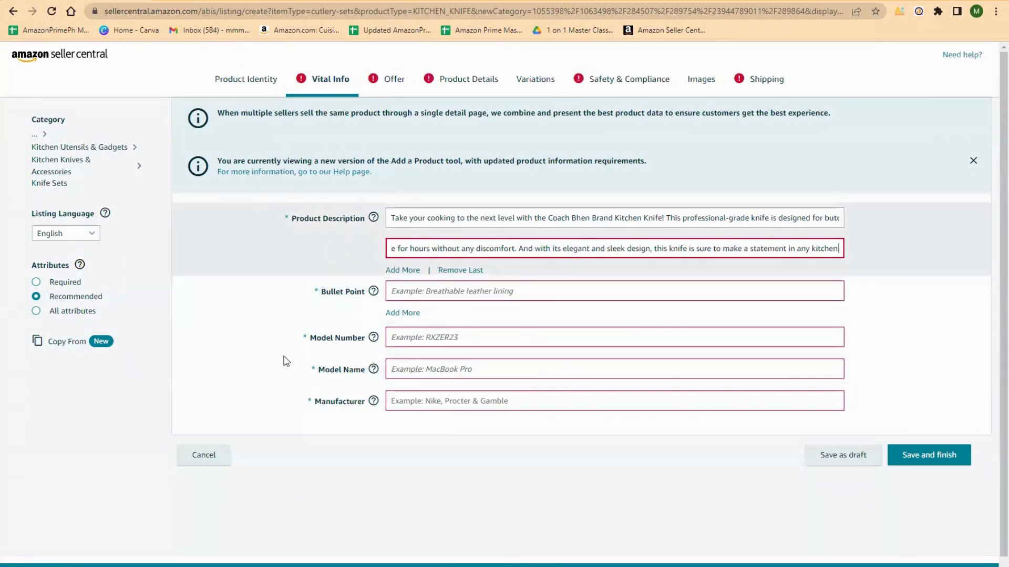
# - Copy the "Razor-Sharp Carbon Steel Blade" bullet from the Google Docs document into the listing's first Bullet Point field
pyautogui.click(411, 292)
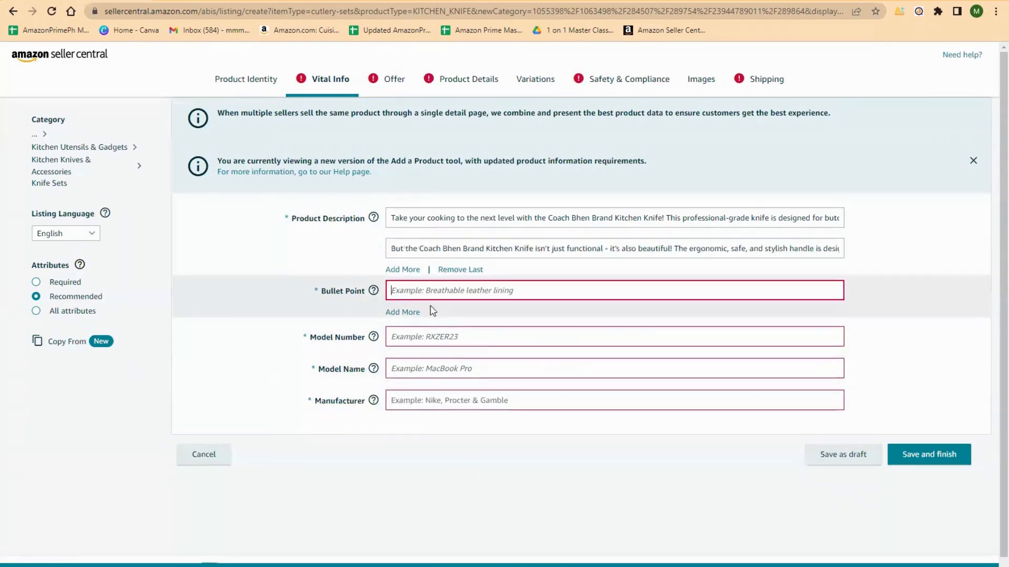
pyautogui.hotkey('alt', 'Tab')
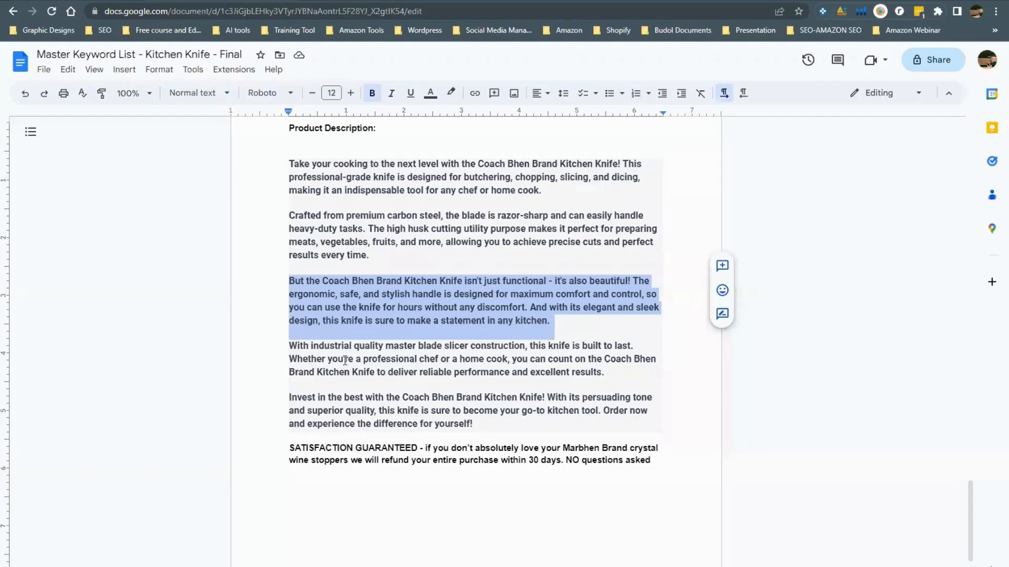
pyautogui.scroll(10, 367, 367)
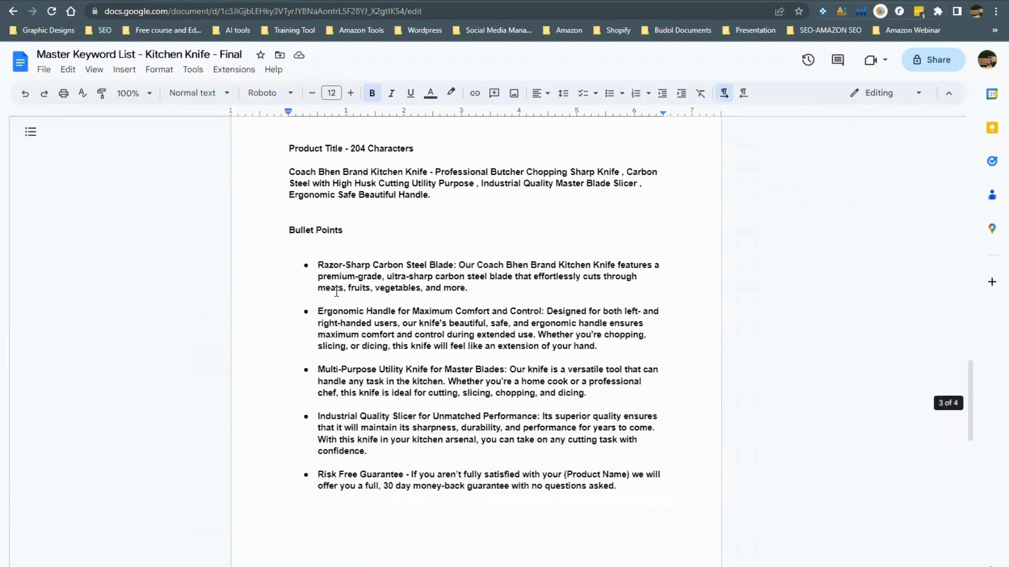
pyautogui.moveTo(316, 262); pyautogui.dragTo(480, 292)
pyautogui.hotkey('ctrl', 'c')
pyautogui.hotkey('alt', 'Tab')
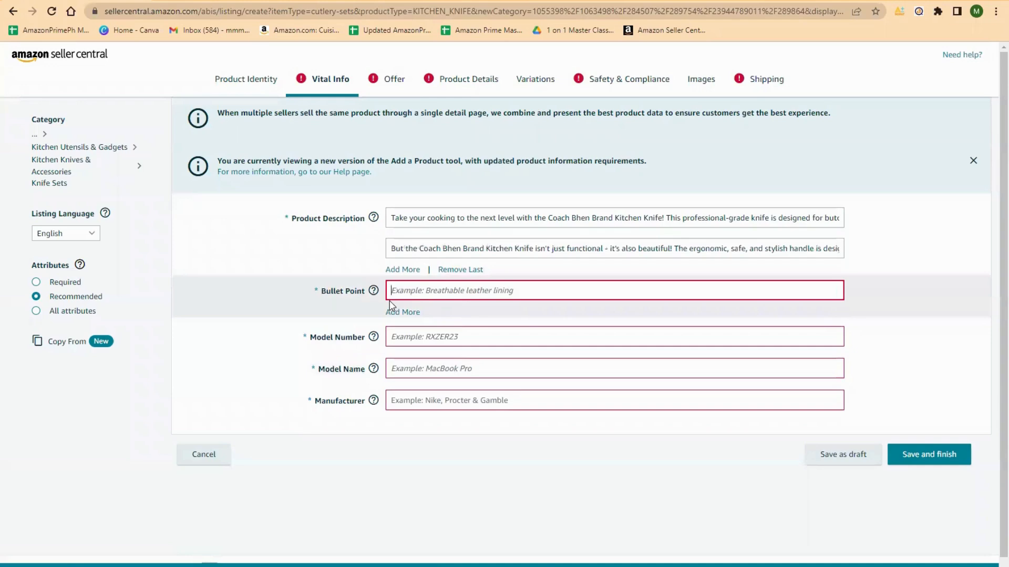
pyautogui.hotkey('ctrl', 'v')
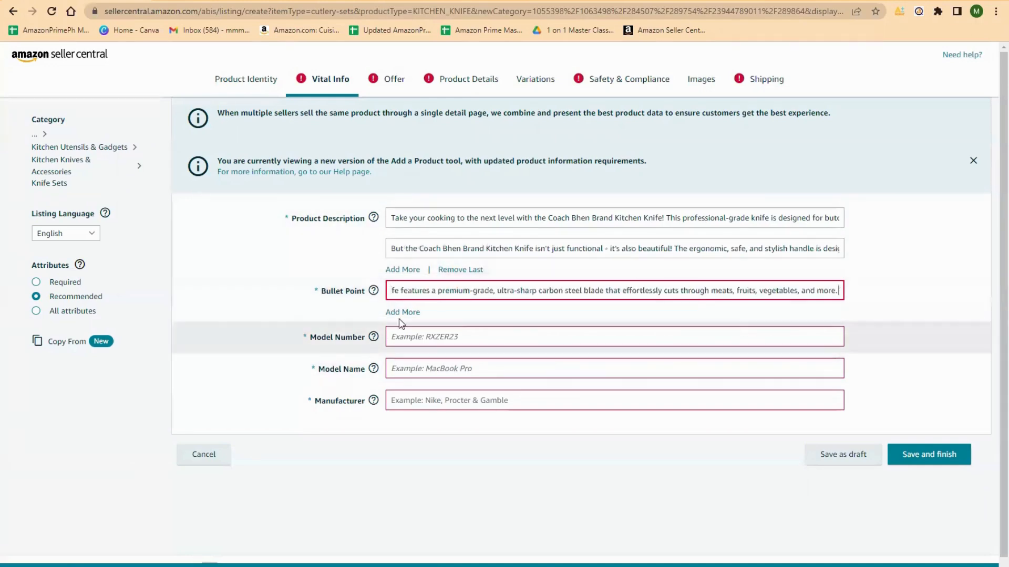
# - Add more Bullet Point fields below the first and remove the surplus last one, leaving five empty fields
pyautogui.click(403, 314)
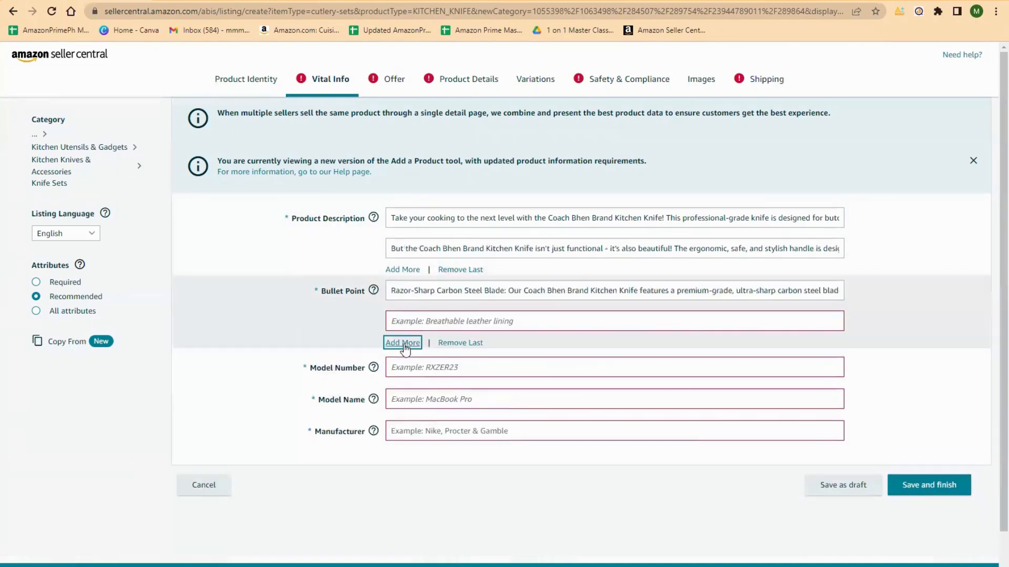
pyautogui.click(404, 344)
pyautogui.press('Return')
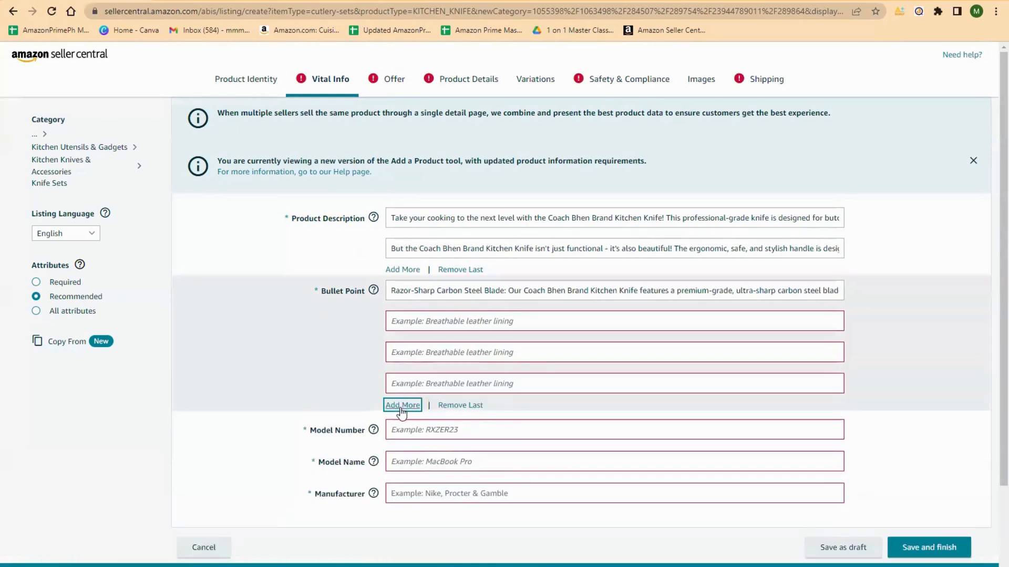
pyautogui.press('Return')
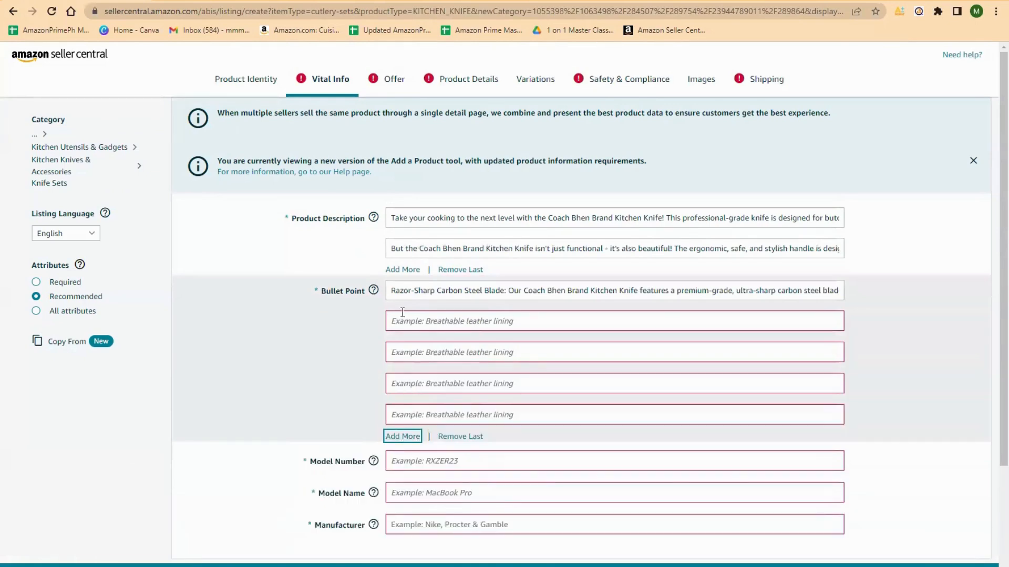
pyautogui.press('Return')
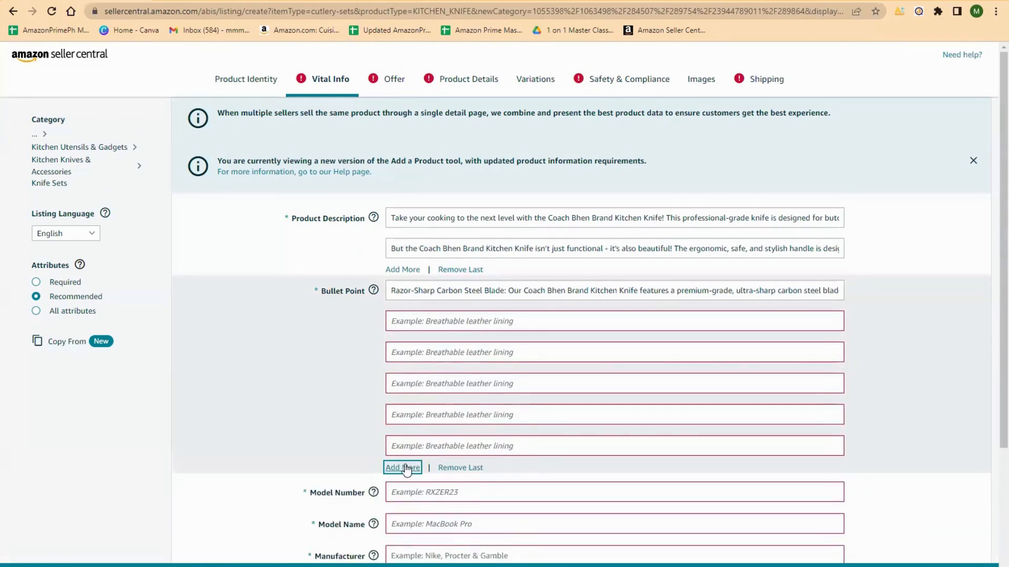
pyautogui.press('Return')
pyautogui.scroll(-3, 446, 416)
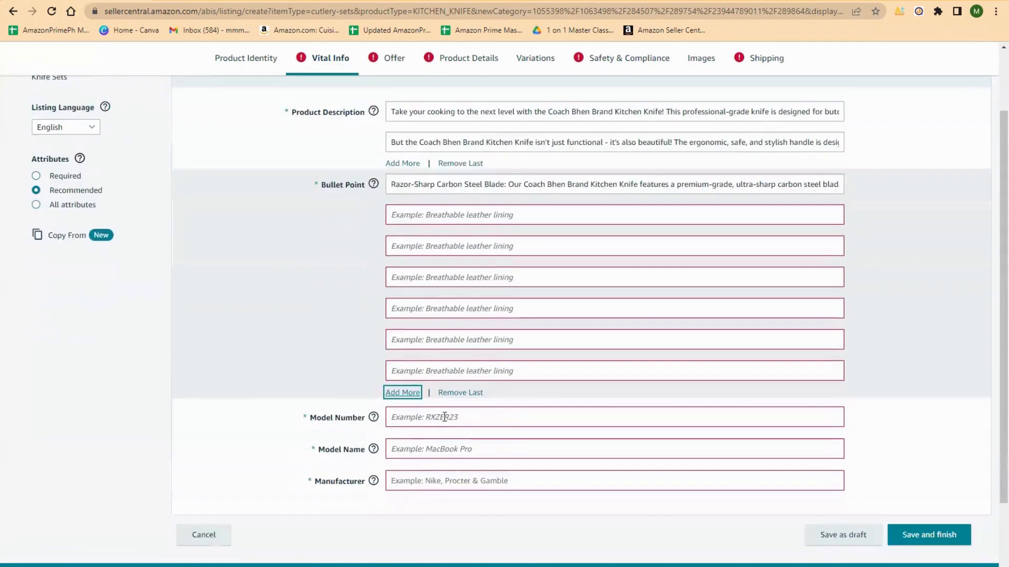
pyautogui.press('Tab')
pyautogui.press('Return')
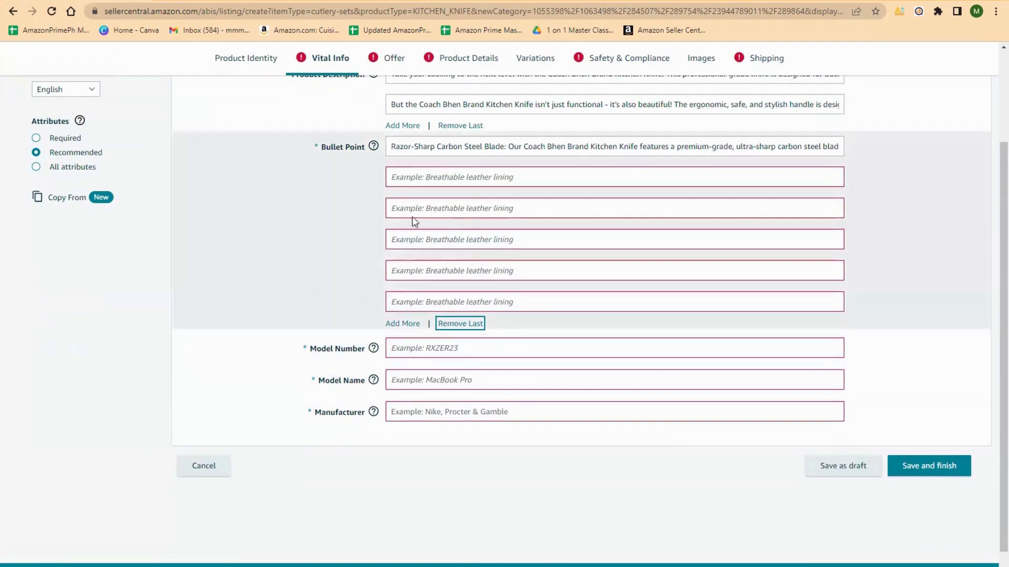
# - Copy the "Ergonomic Handle for Maximum Comfort and Control" bullet from the document into the second Bullet Point field
pyautogui.hotkey('alt', 'Tab')
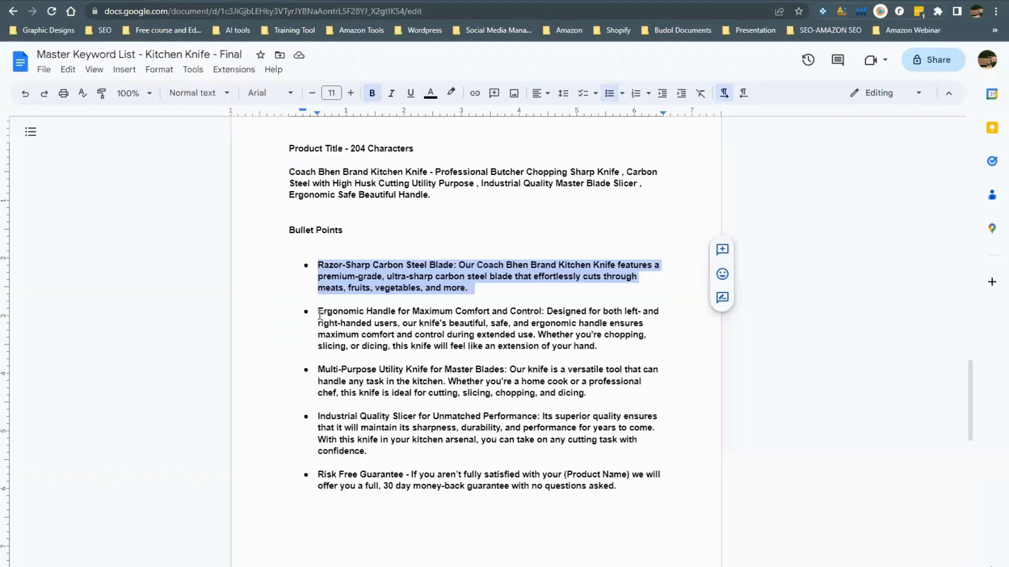
pyautogui.moveTo(317, 311); pyautogui.dragTo(611, 346)
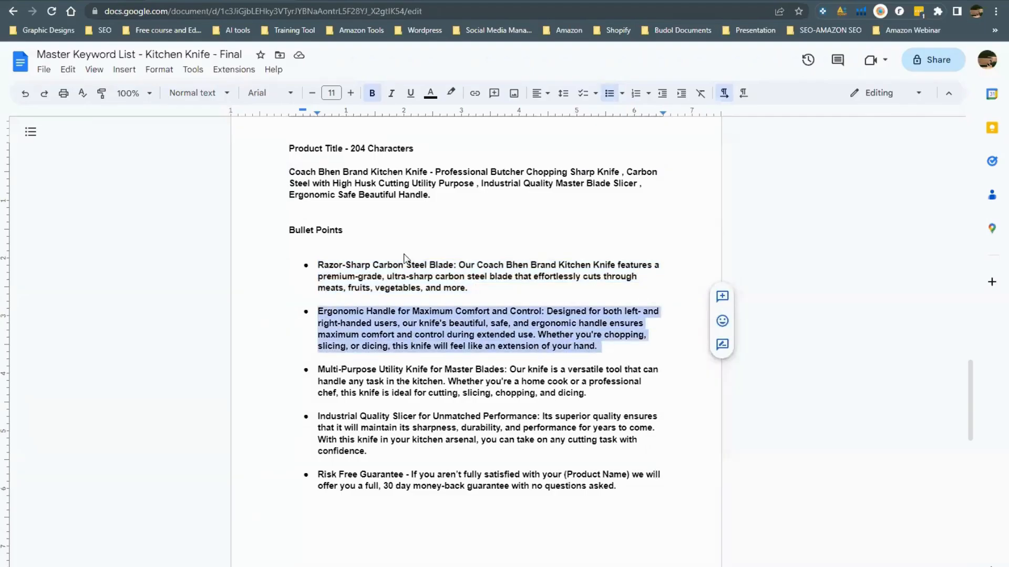
pyautogui.hotkey('ctrl', 'c')
pyautogui.hotkey('alt', 'Tab')
pyautogui.click(419, 181)
pyautogui.hotkey('ctrl', 'v')
# - Copy the "Multi-Purpose Utility Knife for Master Blades" bullet from the document into the third Bullet Point field
pyautogui.hotkey('alt', 'Tab')
pyautogui.moveTo(318, 366); pyautogui.dragTo(610, 390)
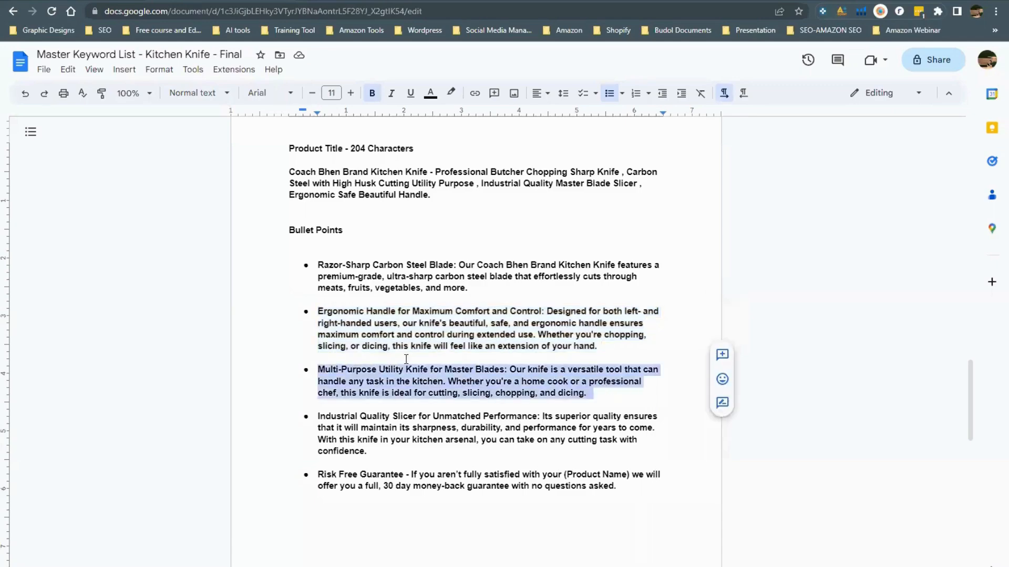
pyautogui.hotkey('ctrl', 'c')
pyautogui.hotkey('alt', 'Tab')
pyautogui.click(402, 208)
pyautogui.hotkey('ctrl', 'v')
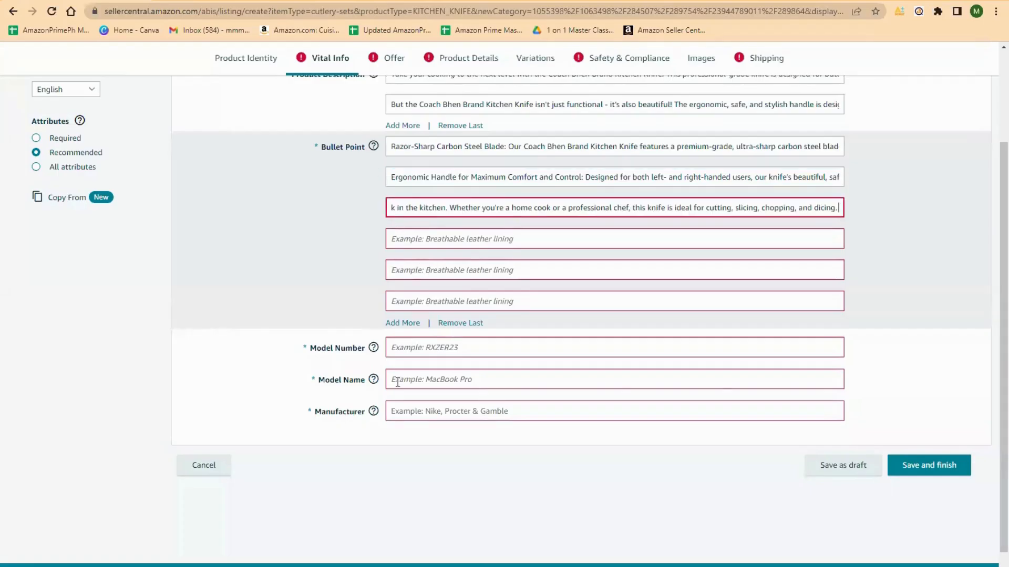
# - Copy the "Industrial Quality Slicer for Unmatched Performance" bullet from the document into the fourth Bullet Point field
pyautogui.hotkey('alt', 'Tab')
pyautogui.moveTo(319, 417); pyautogui.dragTo(379, 450)
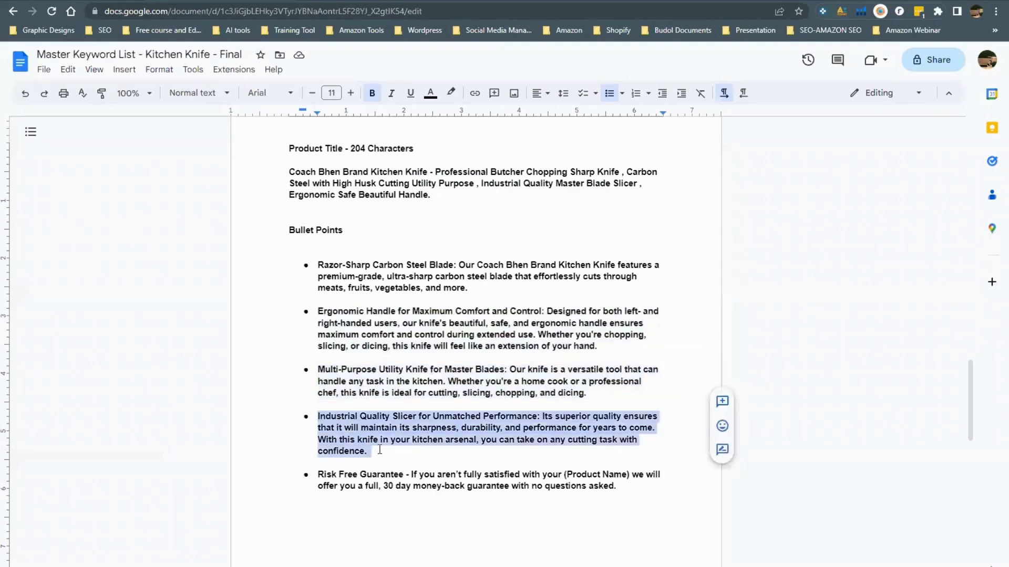
pyautogui.hotkey('ctrl', 'c')
pyautogui.hotkey('alt', 'Tab')
pyautogui.click(408, 237)
pyautogui.hotkey('ctrl', 'v')
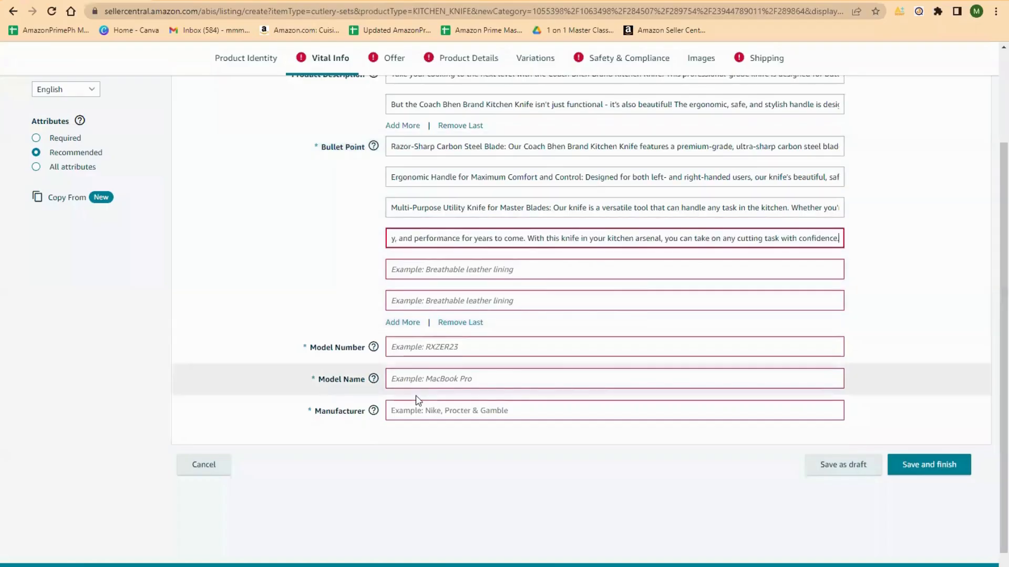
# - Copy the "Risk Free Guarantee" bullet from the document into the fifth Bullet Point field and remove the empty sixth field
pyautogui.hotkey('alt', 'Tab')
pyautogui.moveTo(316, 473); pyautogui.dragTo(633, 485)
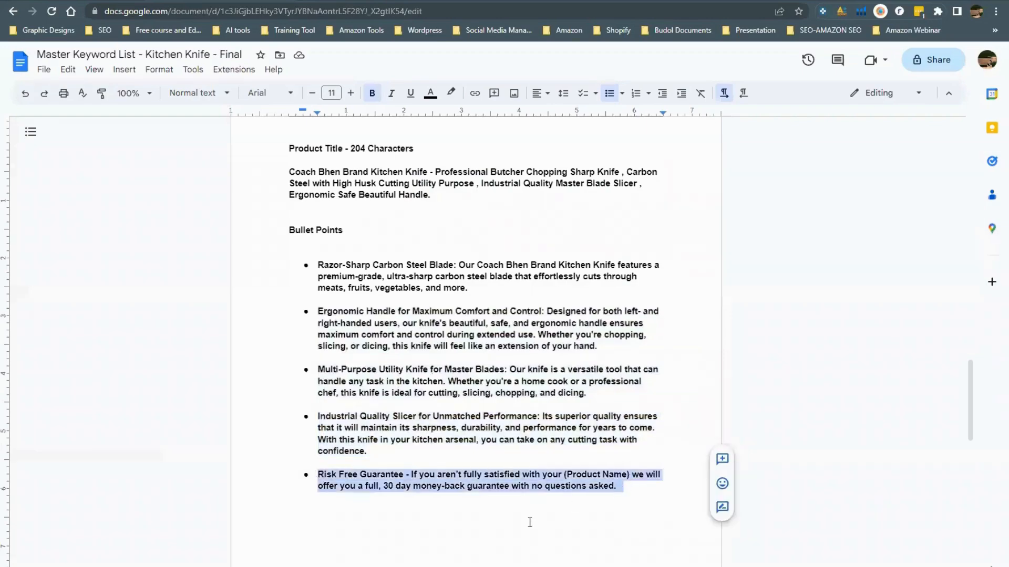
pyautogui.hotkey('ctrl', 'c')
pyautogui.hotkey('alt', 'Tab')
pyautogui.click(411, 268)
pyautogui.hotkey('ctrl', 'v')
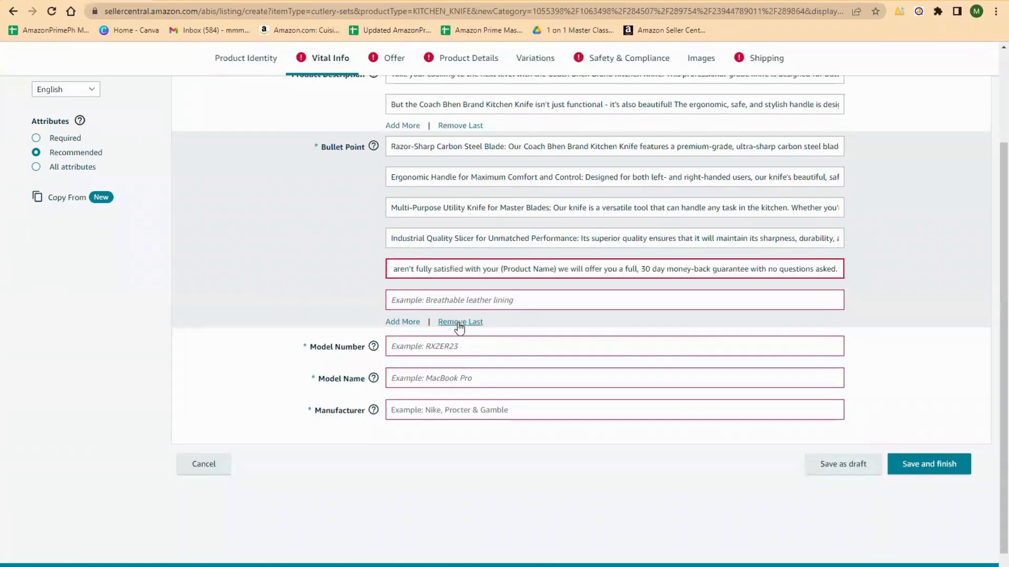
pyautogui.click(459, 326)
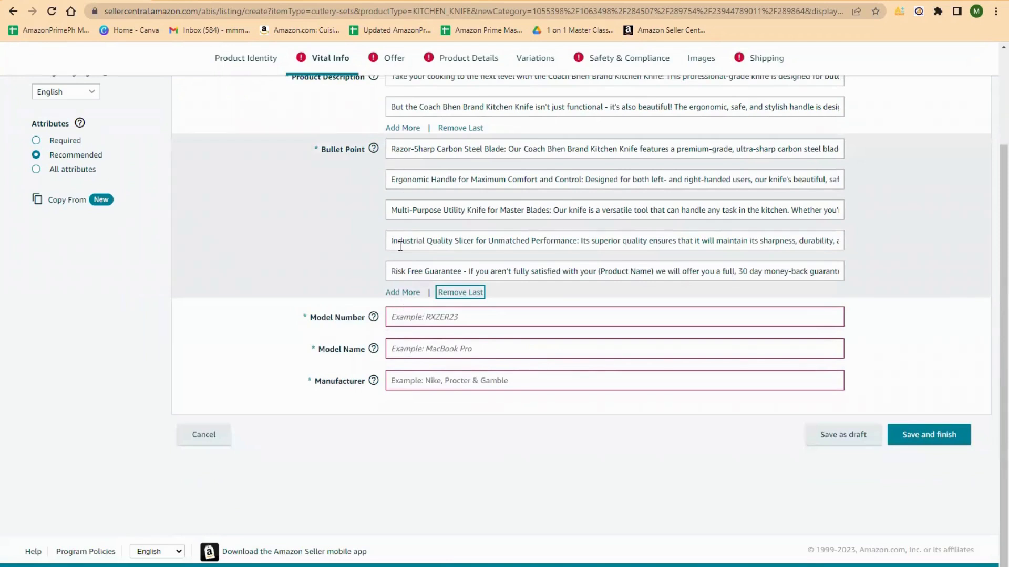
# - Fill in the model number KT123, the model name GENERIC and the manufacturer CHINA
pyautogui.click(402, 316)
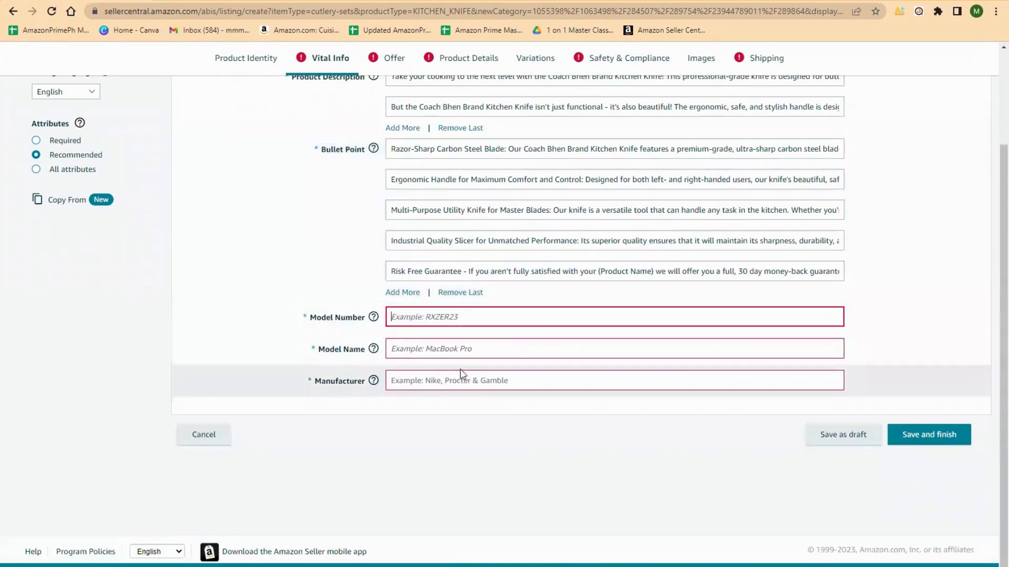
pyautogui.write('KT123')
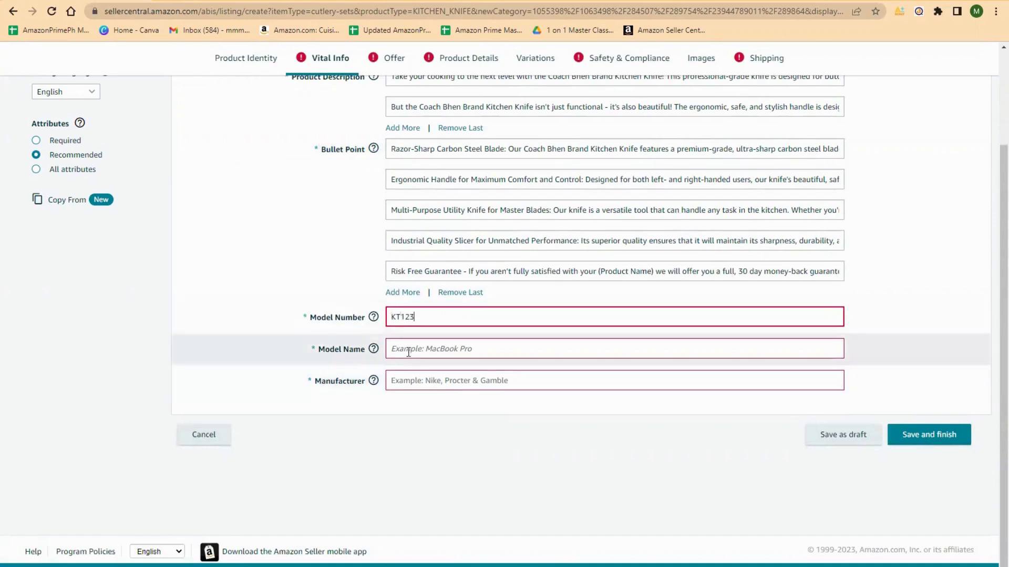
pyautogui.click(428, 349)
pyautogui.write('GENERIC')
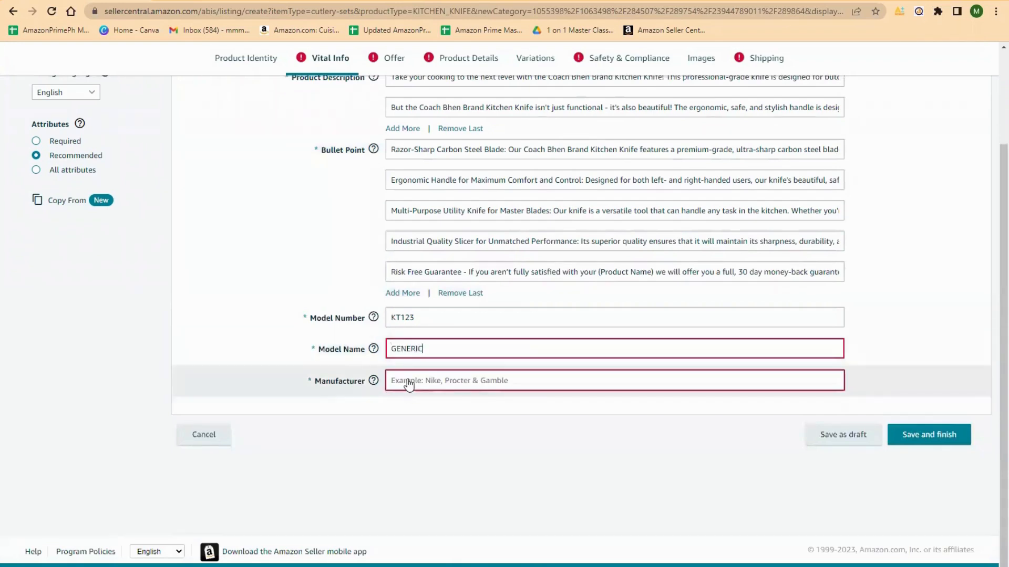
pyautogui.click(413, 384)
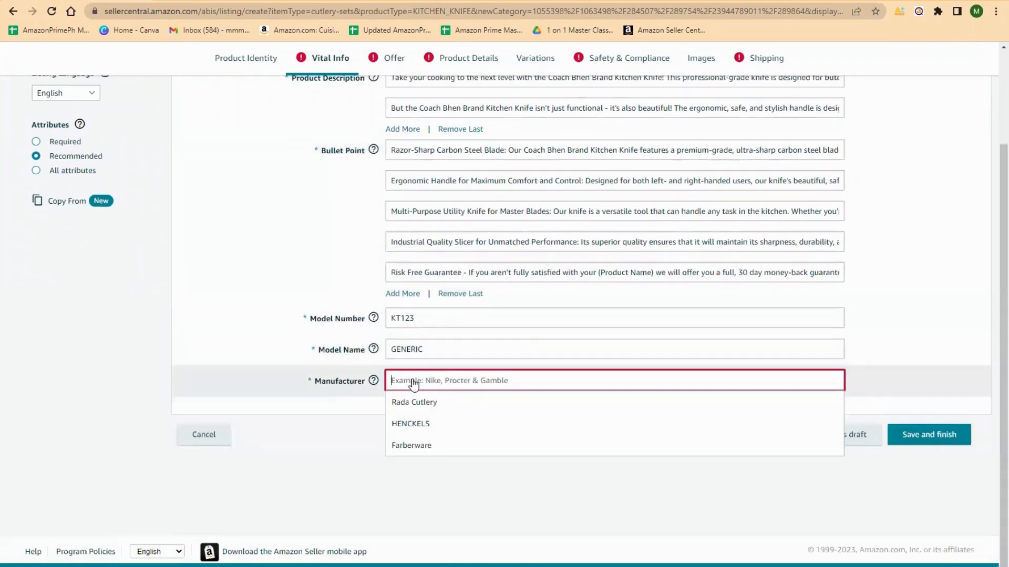
pyautogui.write('CHINA')
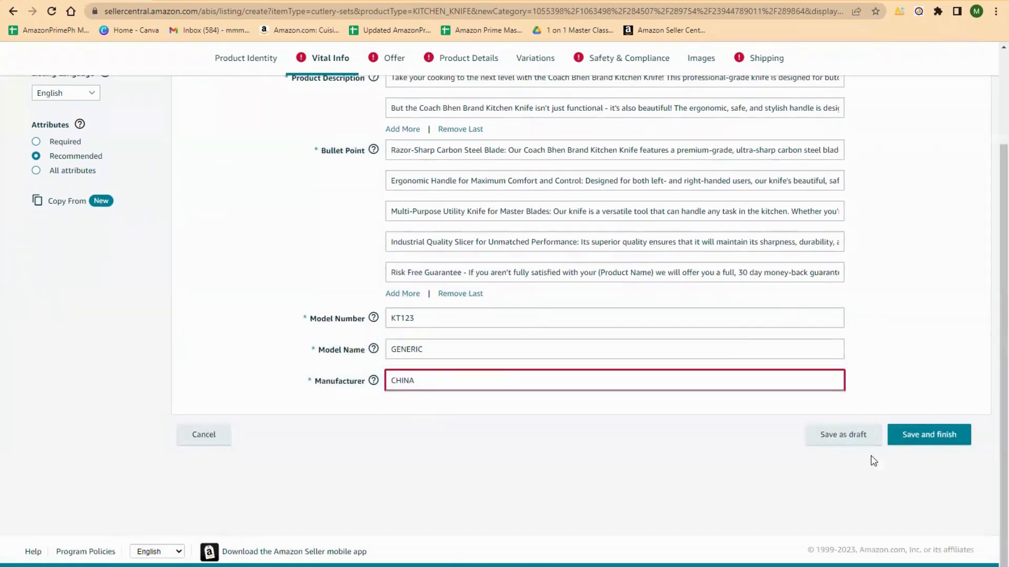
# - Go to the listing's Offer section and set the quantity to 1 and the price to 14.99 USD
pyautogui.scroll(1, 462, 421)
pyautogui.scroll(3, 462, 421)
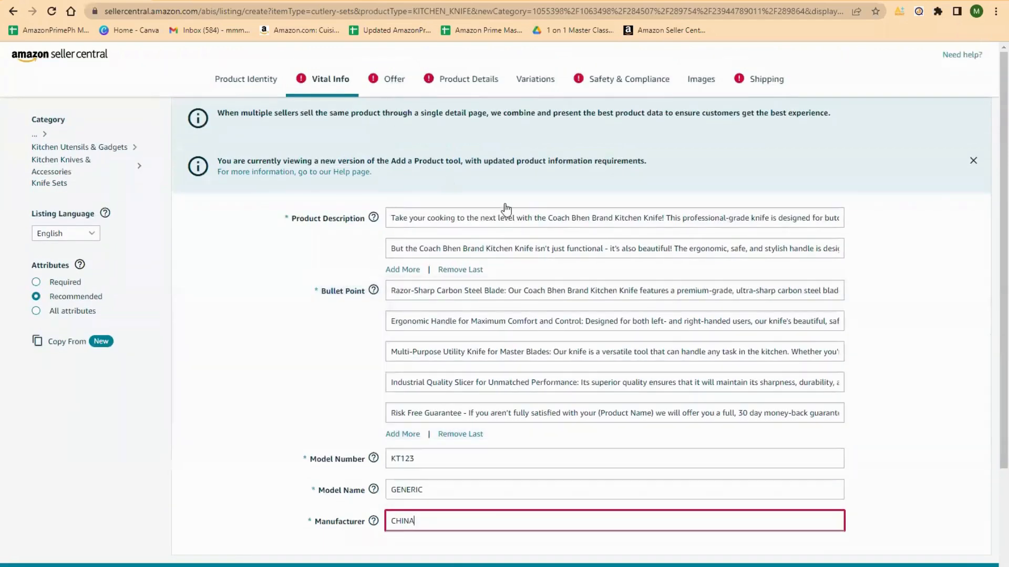
pyautogui.click(394, 78)
pyautogui.scroll(2, 336, 136)
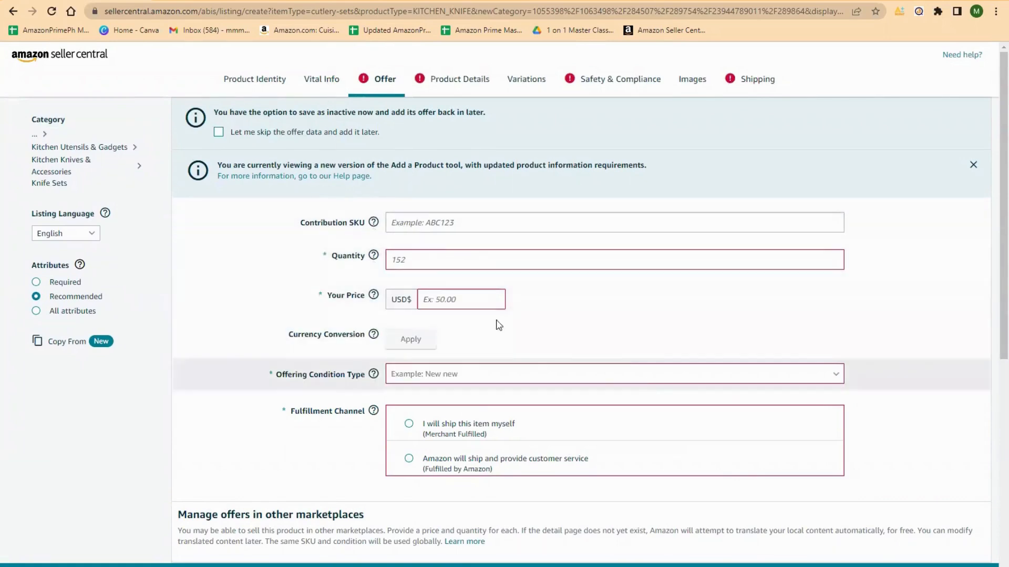
pyautogui.click(400, 256)
pyautogui.write('1')
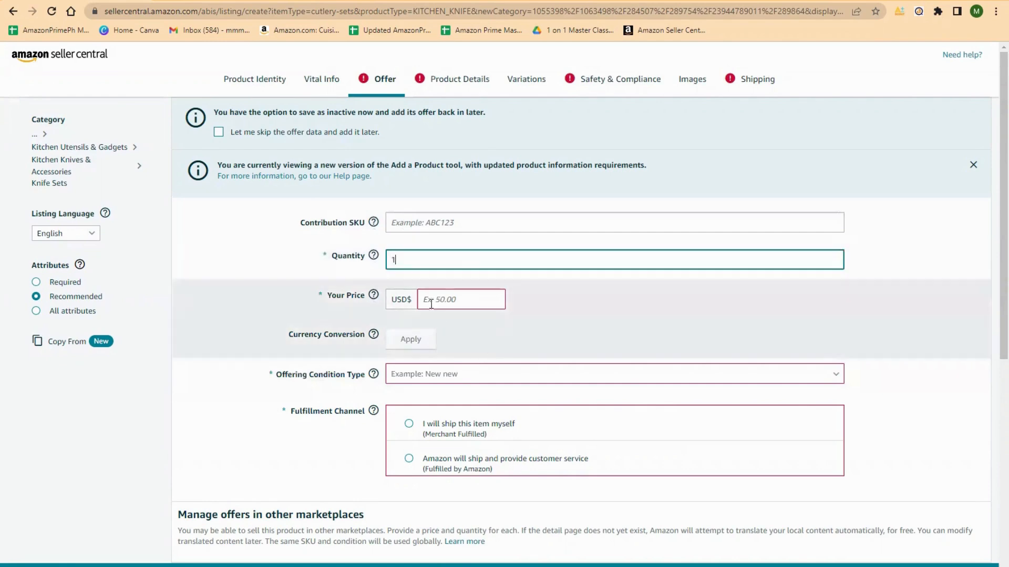
pyautogui.click(440, 305)
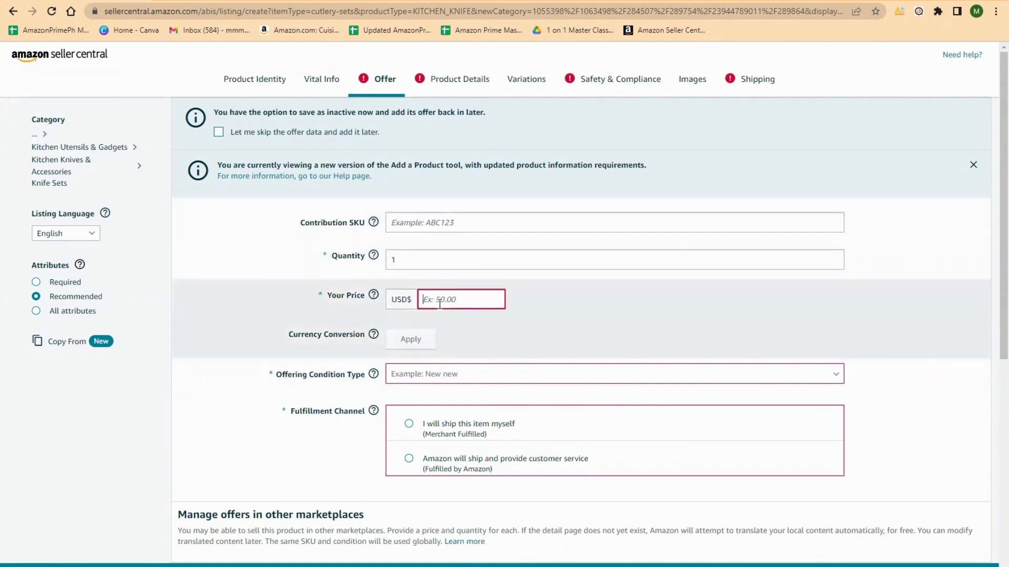
pyautogui.write('14.99')
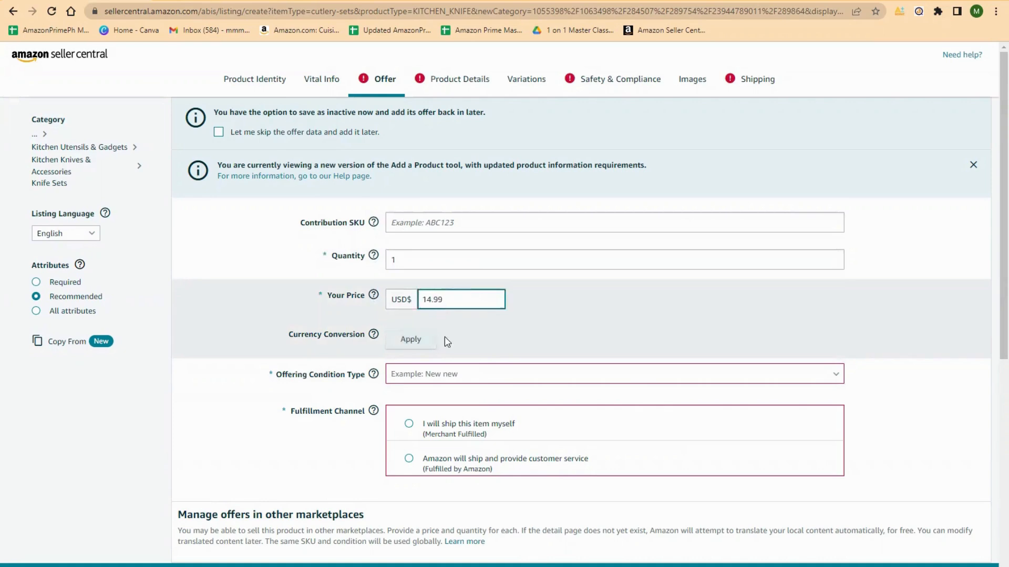
# - Set the fulfillment channel to Amazon shipping and customer service (Fulfilled by Amazon)
pyautogui.scroll(-3, 446, 342)
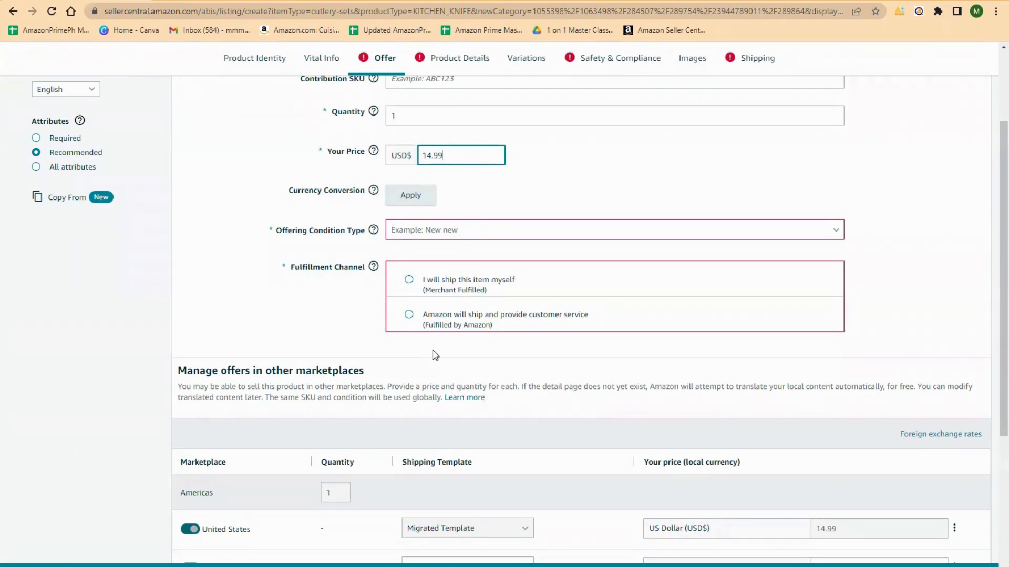
pyautogui.click(422, 325)
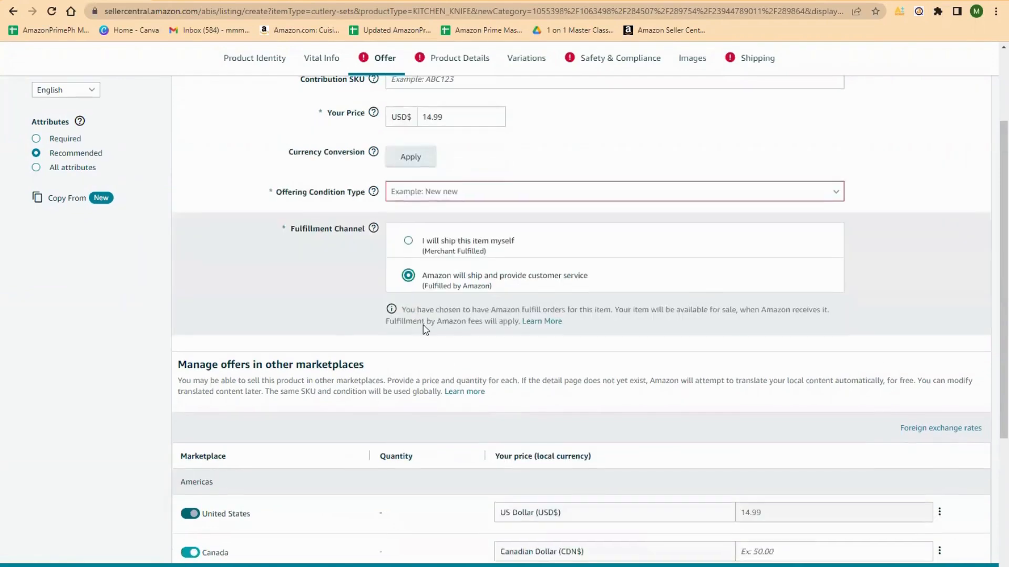
pyautogui.scroll(3, 424, 329)
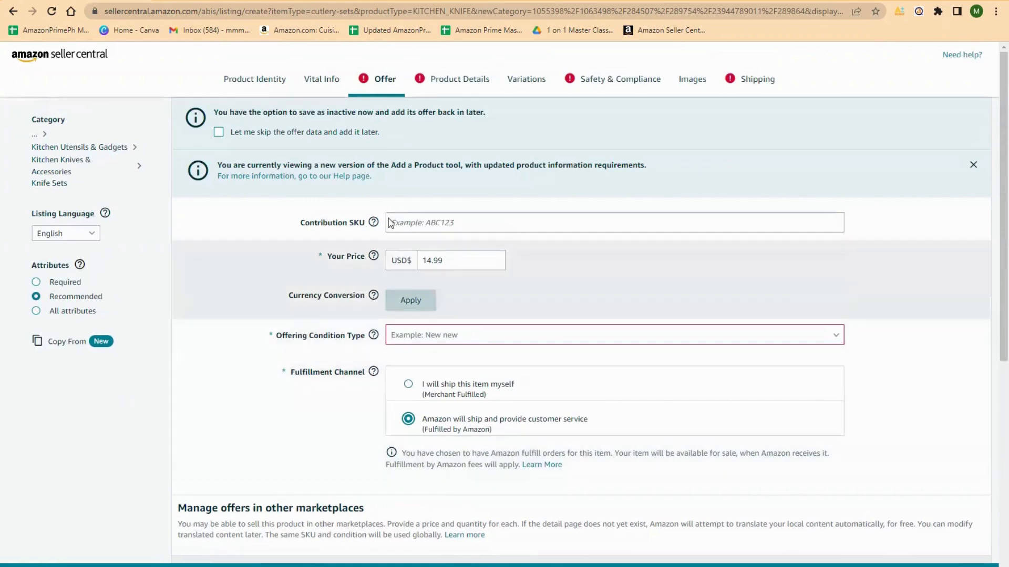
# - Set the Offering Condition Type in the Offer section to New - Open Box
pyautogui.click(472, 80)
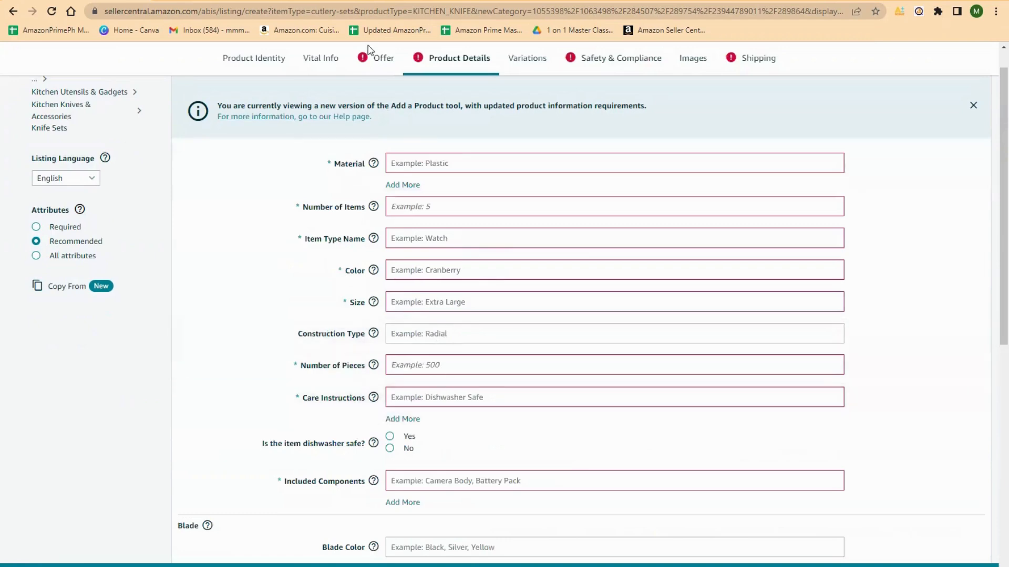
pyautogui.click(373, 62)
pyautogui.click(418, 336)
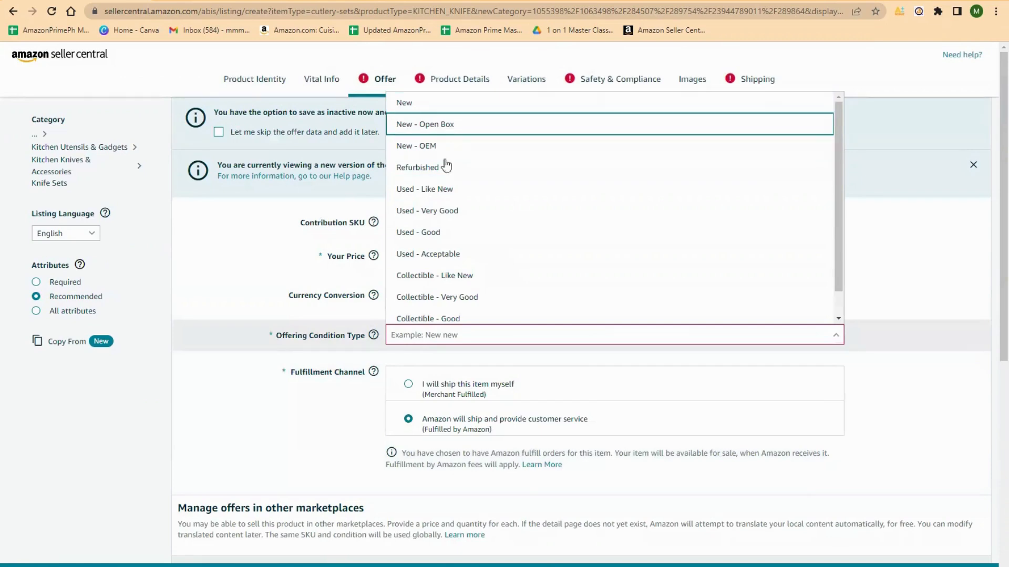
pyautogui.press('Return')
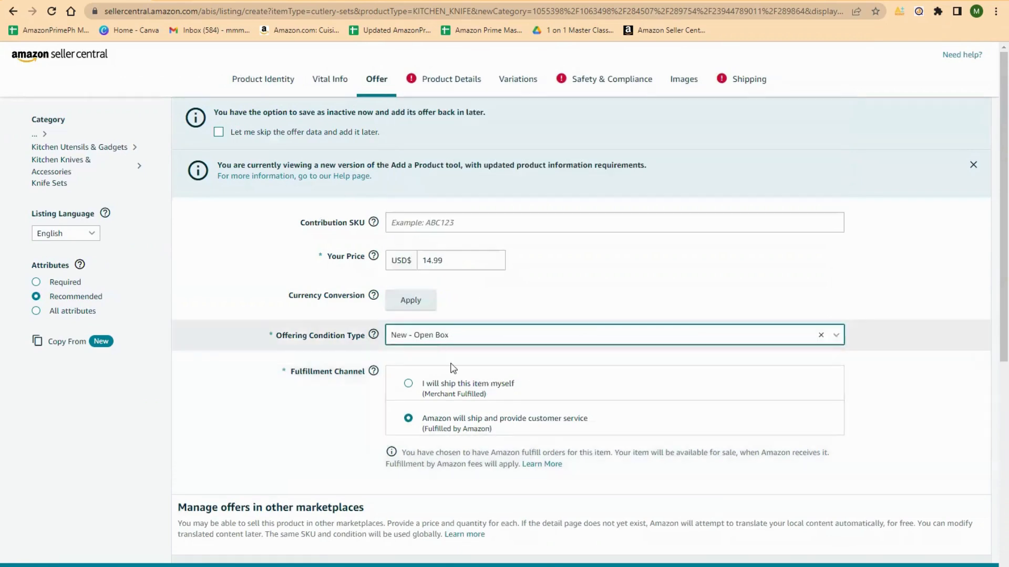
# - Review the available Offering Condition Type options and check the rest of the offer data
pyautogui.click(462, 337)
pyautogui.scroll(-2, 457, 210)
pyautogui.scroll(2, 453, 247)
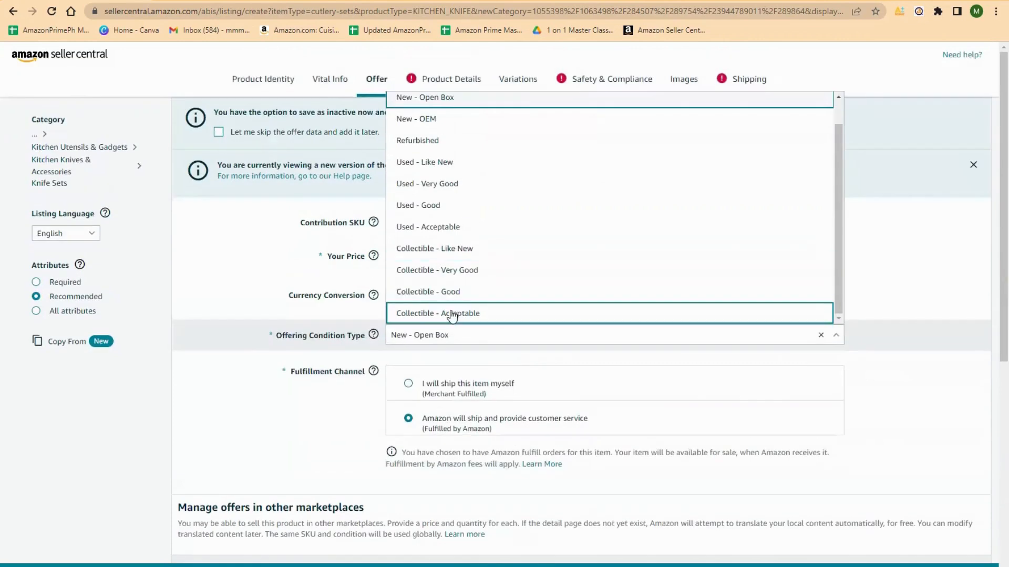
pyautogui.scroll(-2, 462, 294)
pyautogui.scroll(1, 469, 300)
pyautogui.scroll(2, 469, 304)
pyautogui.scroll(1, 459, 299)
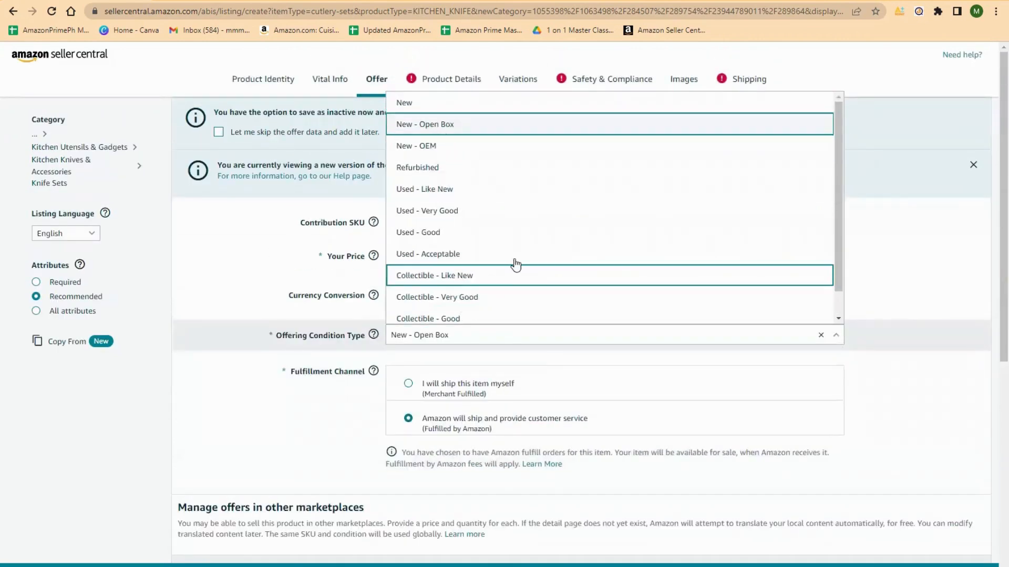
pyautogui.click(439, 330)
pyautogui.scroll(-3, 459, 361)
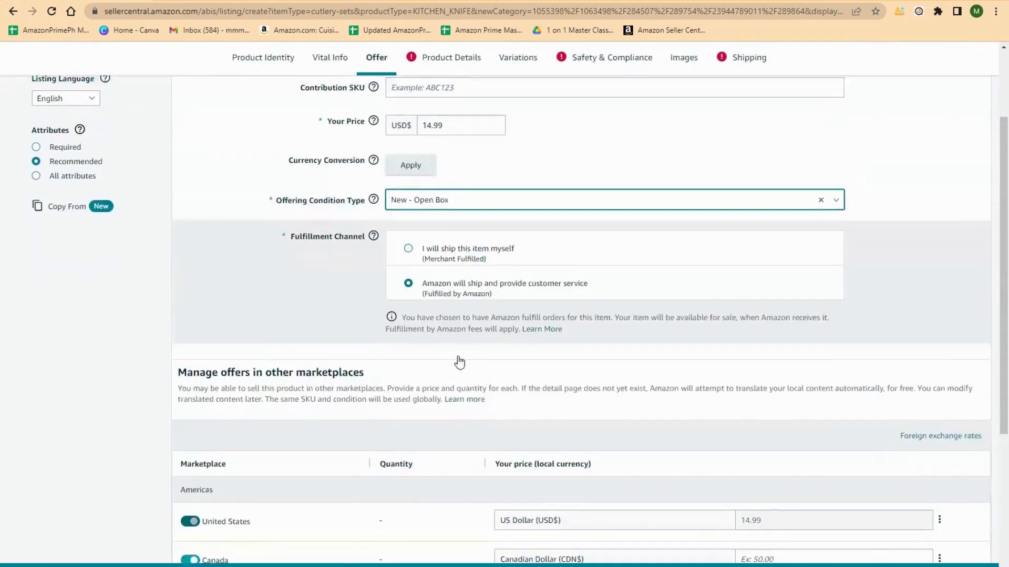
pyautogui.scroll(3, 459, 360)
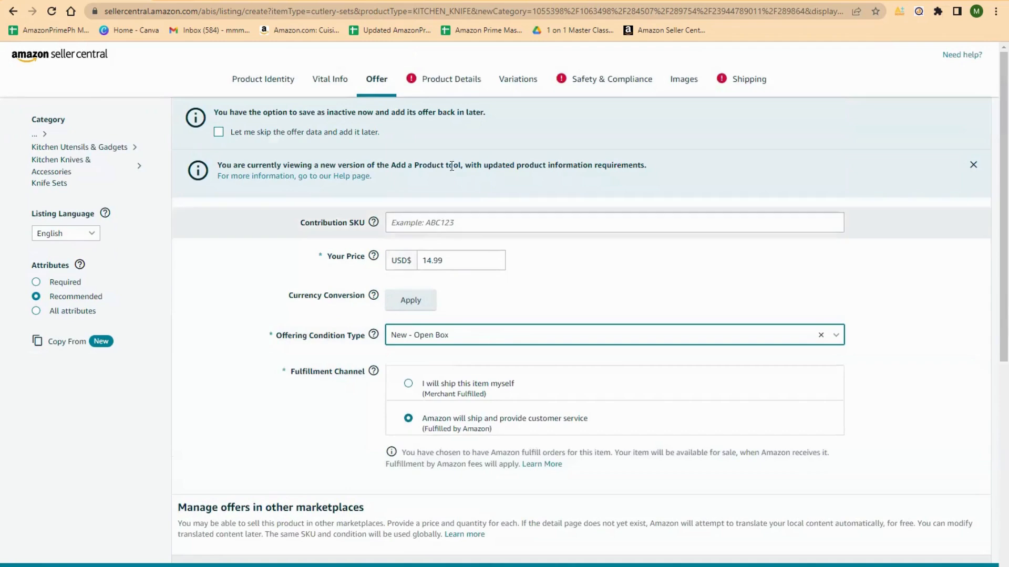
# - In the Product Details section, set the material to Stainless Steel and the number of items to 1
pyautogui.click(450, 85)
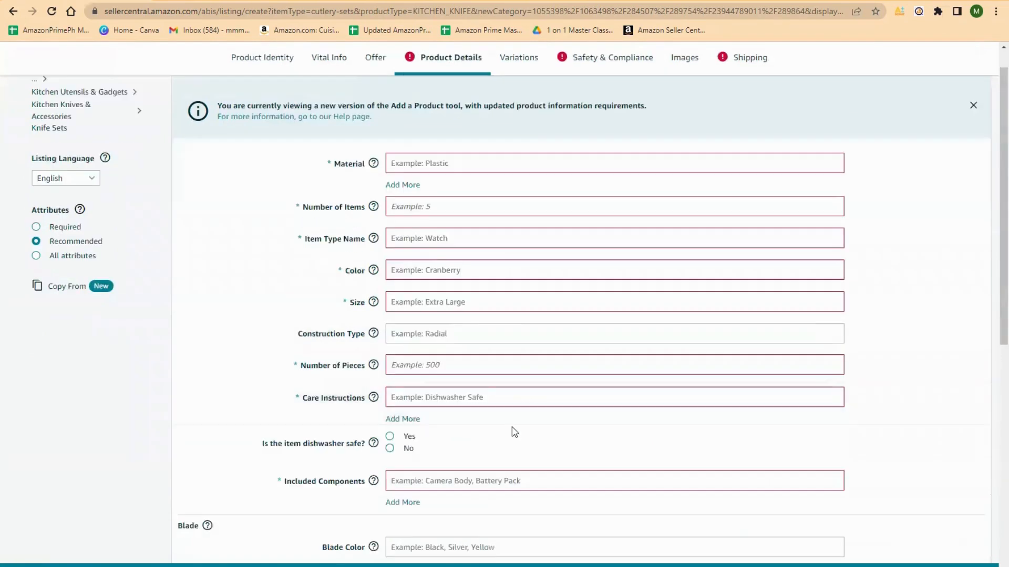
pyautogui.moveTo(373, 218)
pyautogui.scroll(-4, 545, 385)
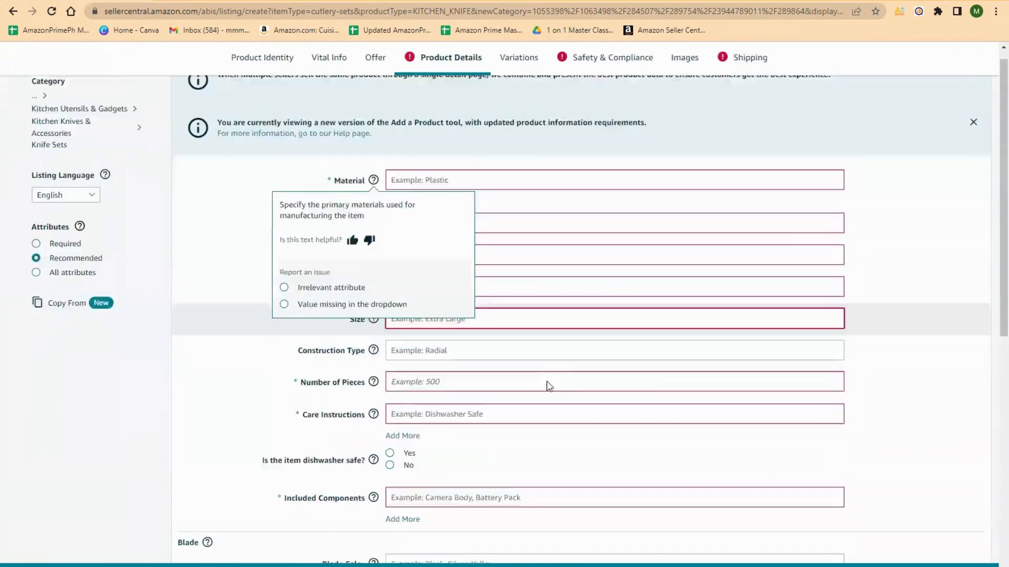
pyautogui.scroll(4, 457, 302)
pyautogui.scroll(-10, 466, 294)
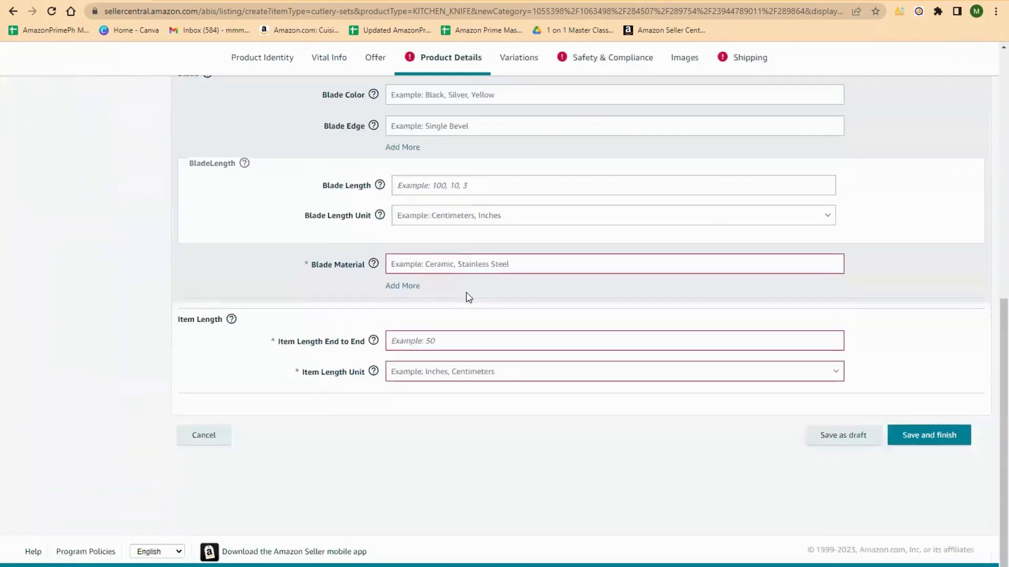
pyautogui.scroll(6, 464, 353)
pyautogui.scroll(3, 410, 315)
pyautogui.click(419, 197)
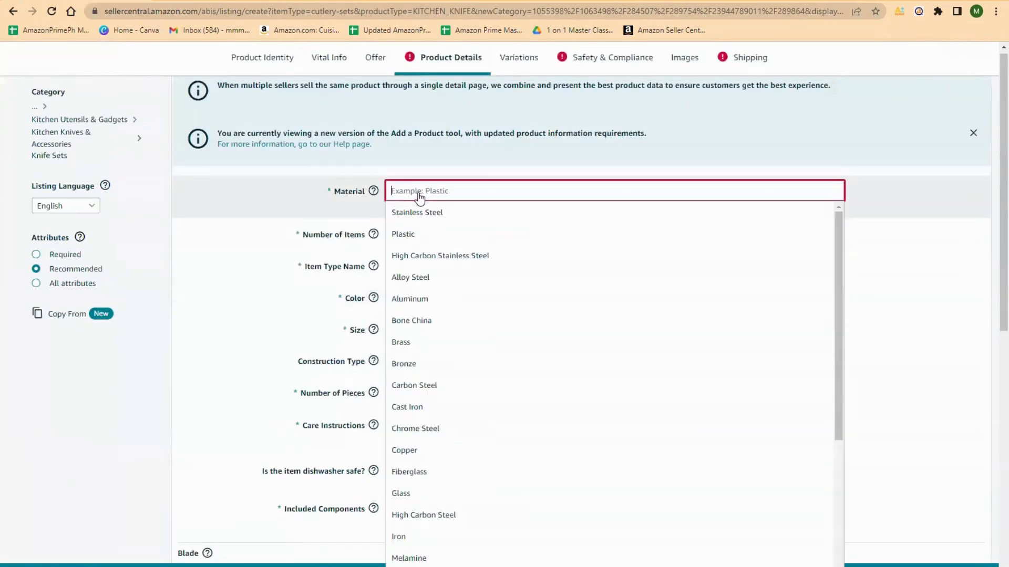
pyautogui.click(465, 215)
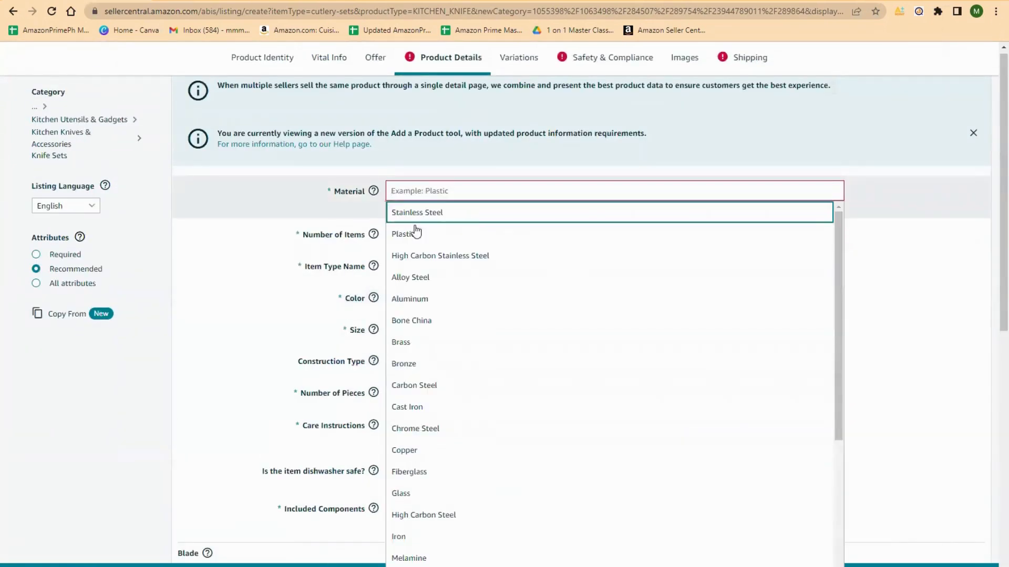
pyautogui.click(414, 233)
pyautogui.write('1')
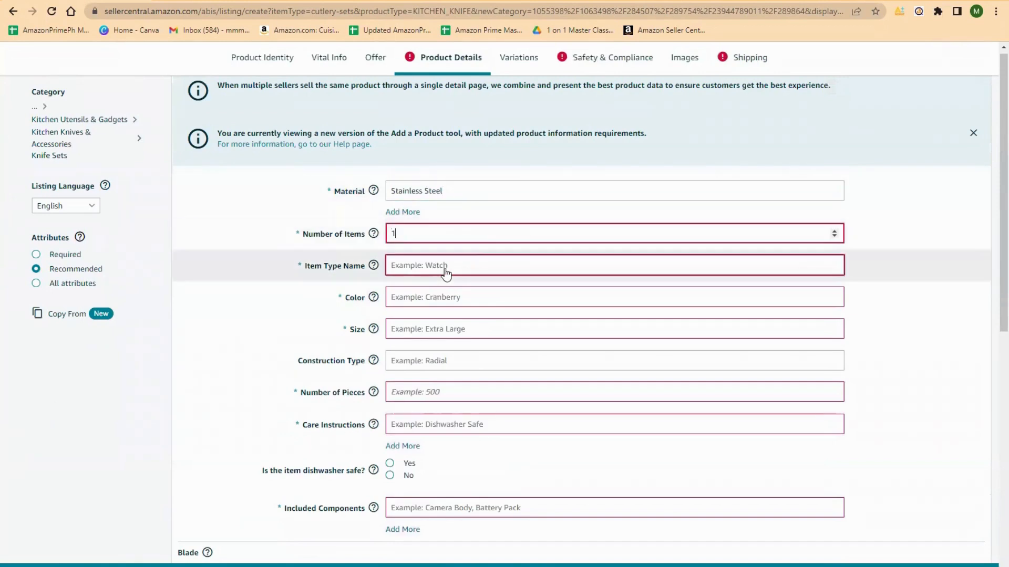
# - Copy the "Coach Bhen Brand Kitchen Knife" product title from the Google Docs keyword document into the Item Type Name field
pyautogui.click(418, 274)
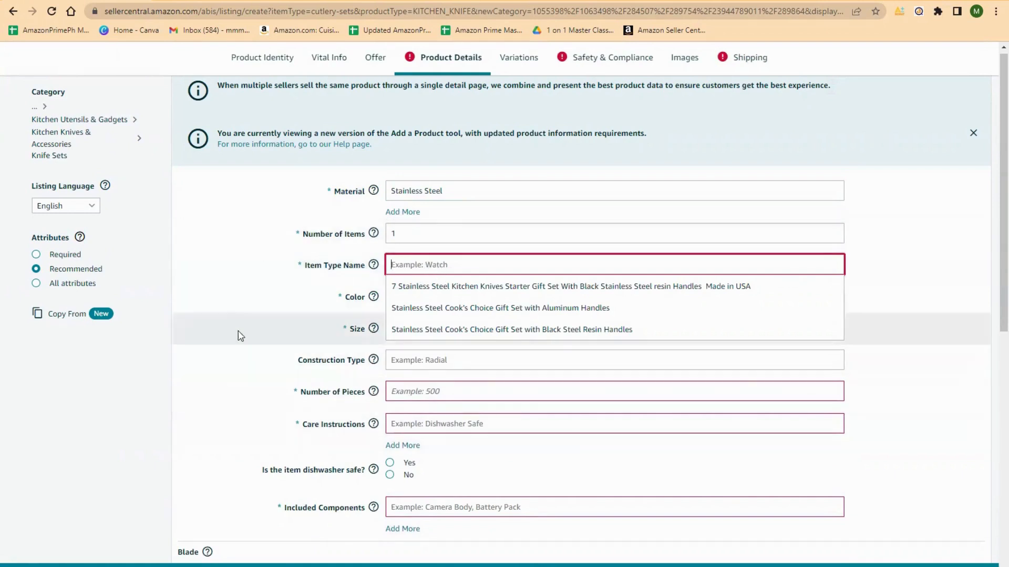
pyautogui.click(240, 299)
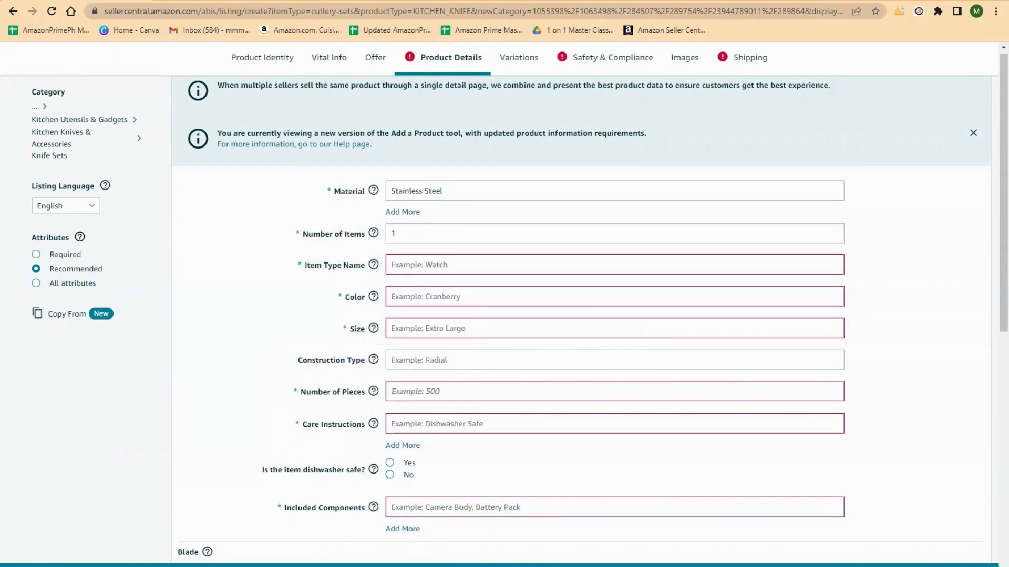
pyautogui.moveTo(364, 566)
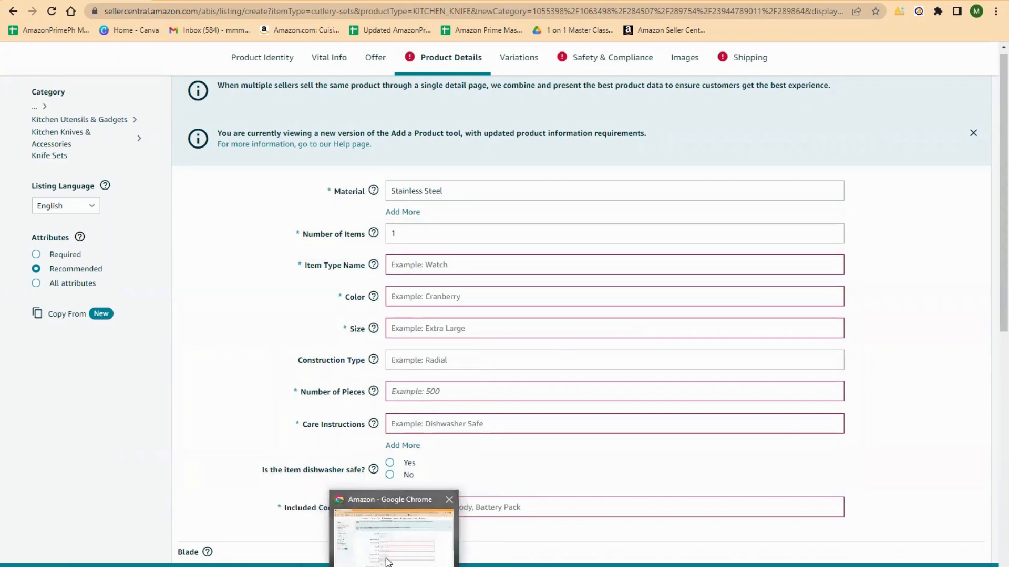
pyautogui.click(394, 566)
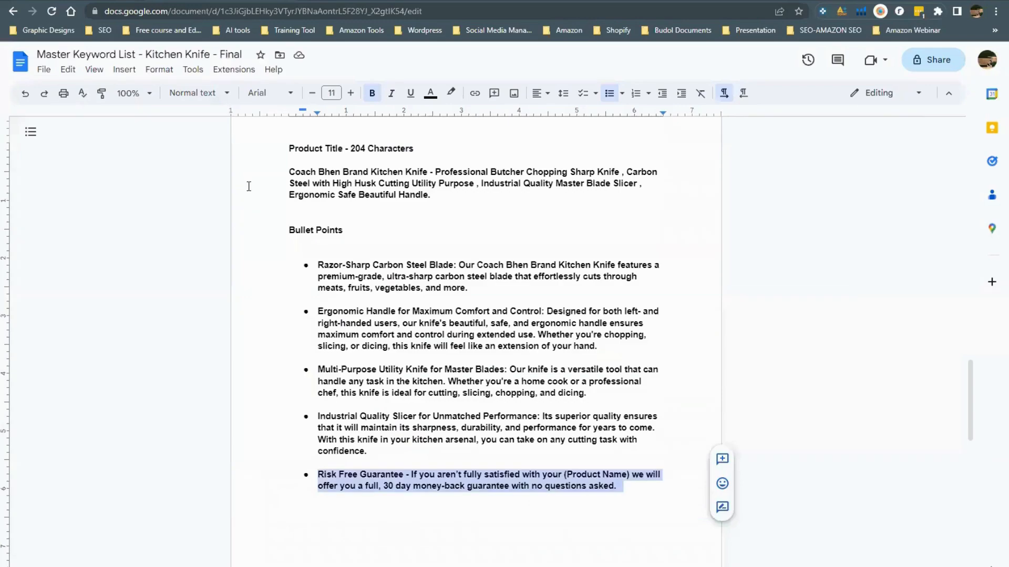
pyautogui.scroll(7, 307, 205)
pyautogui.scroll(12, 324, 330)
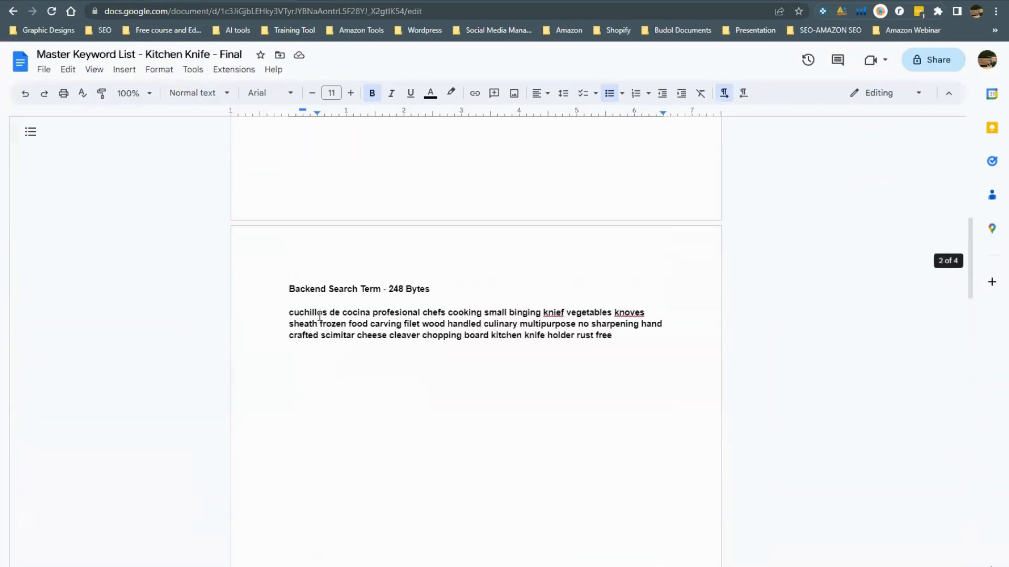
pyautogui.scroll(7, 324, 334)
pyautogui.scroll(-14, 326, 310)
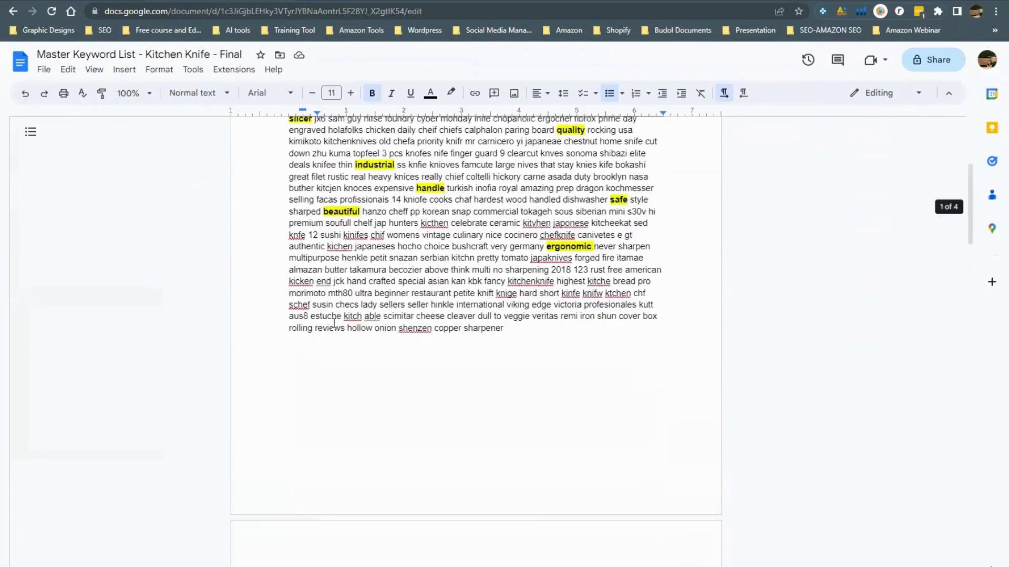
pyautogui.moveTo(286, 295); pyautogui.dragTo(442, 326)
pyautogui.hotkey('ctrl', 'c')
pyautogui.hotkey('alt', 'Tab')
pyautogui.click(407, 264)
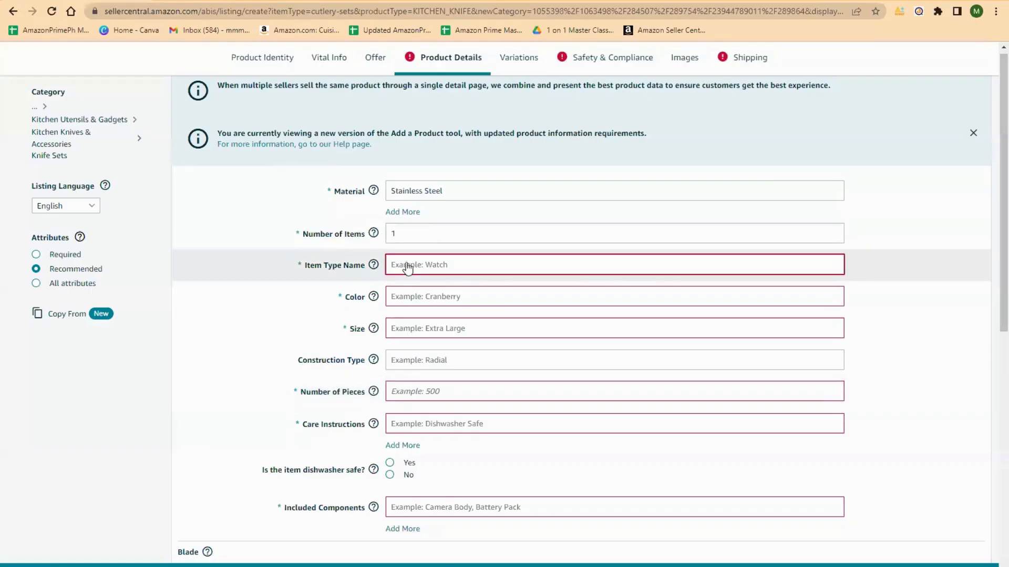
pyautogui.hotkey('ctrl', 'v')
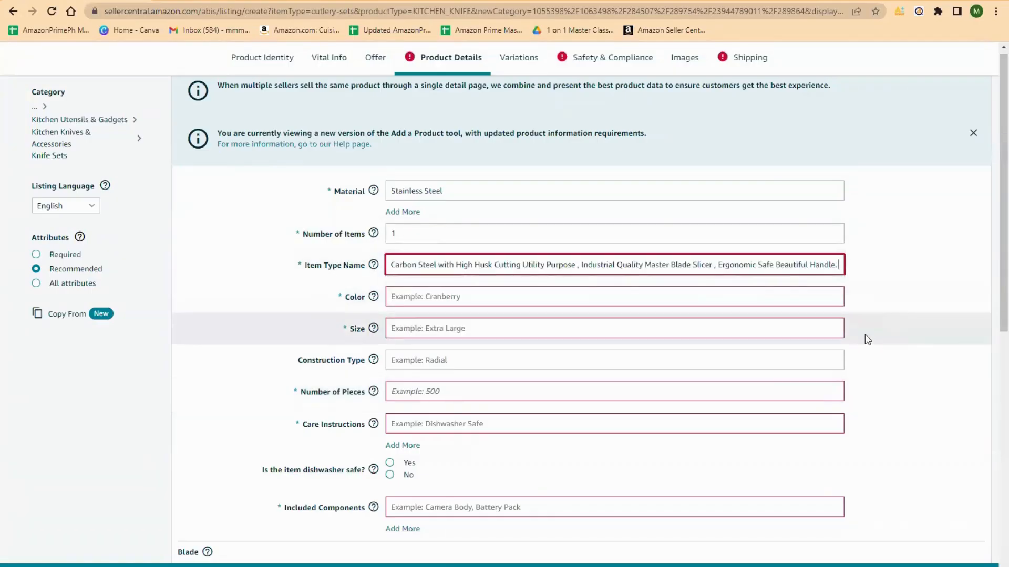
# - Set the product color to Black Handle and the size to 11 3/8 Inches
pyautogui.click(419, 303)
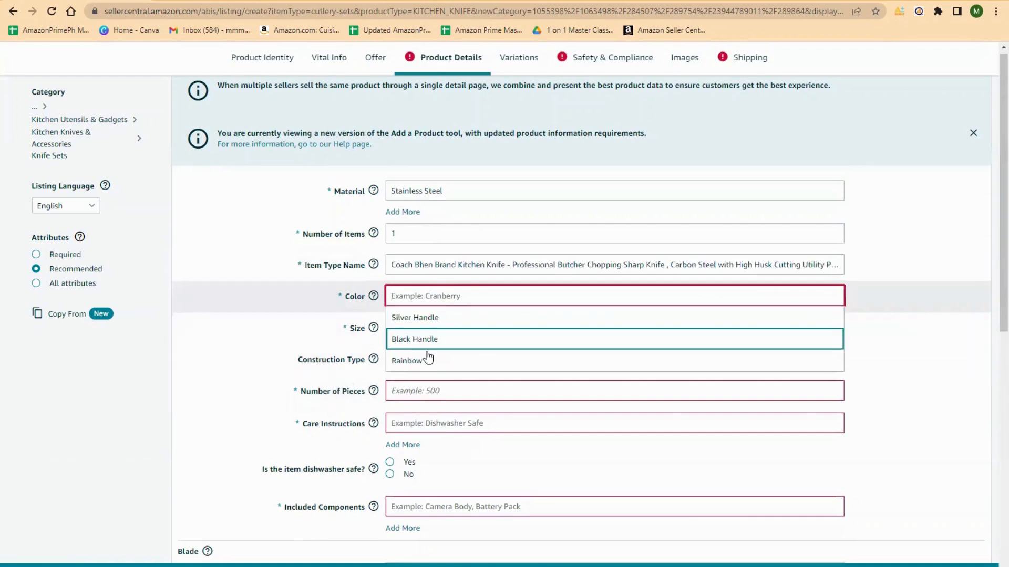
pyautogui.click(417, 339)
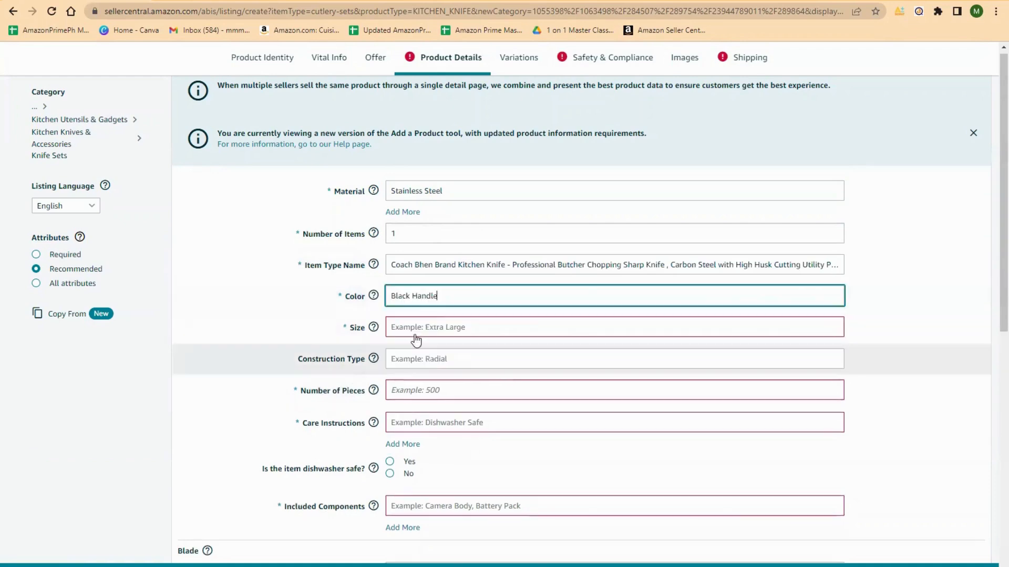
pyautogui.click(412, 327)
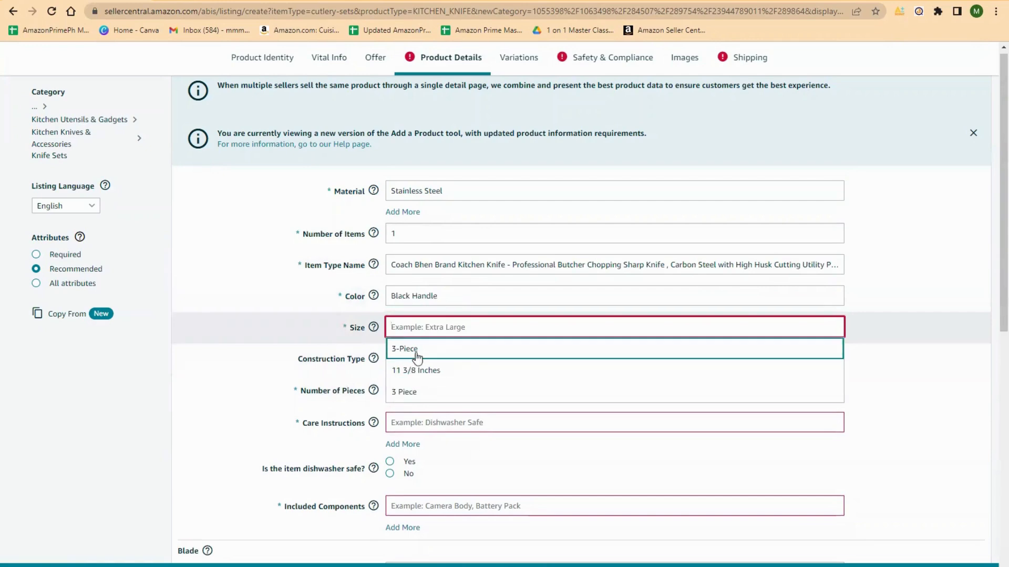
pyautogui.click(404, 368)
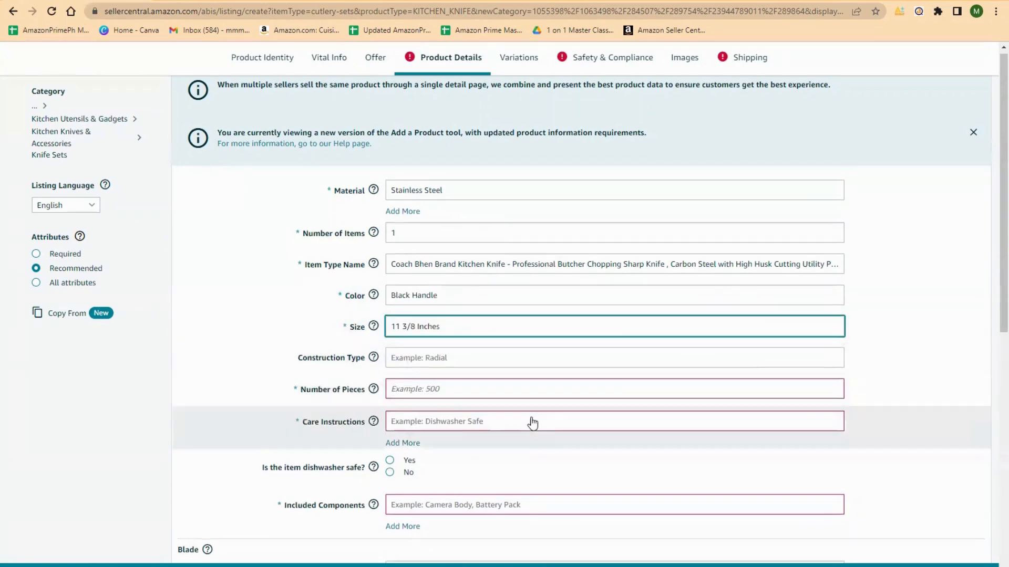
# - Set the number of pieces to 1 and the care instructions to Hand Wash
pyautogui.scroll(-3, 531, 421)
pyautogui.click(415, 210)
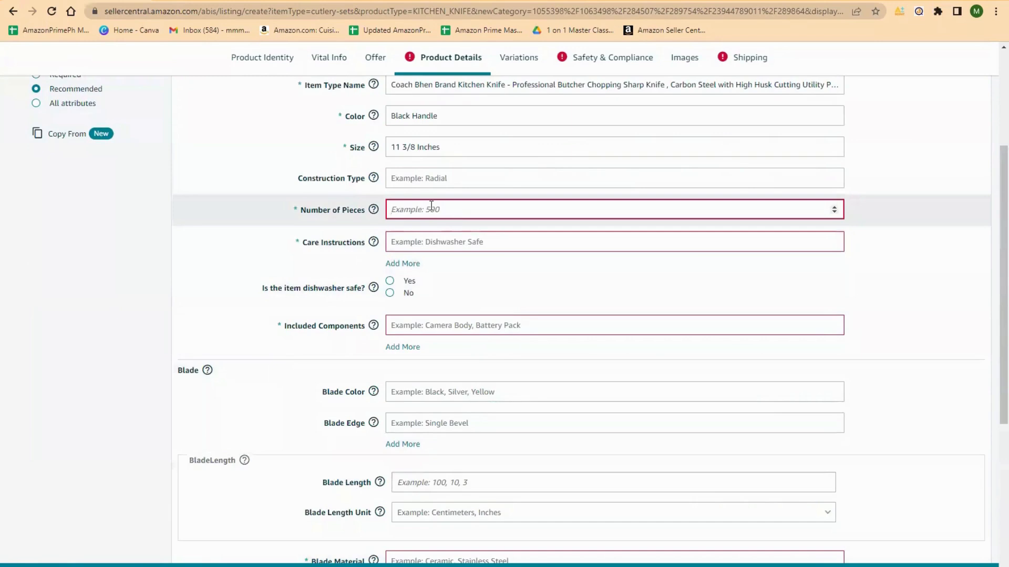
pyautogui.write('1')
pyautogui.click(406, 243)
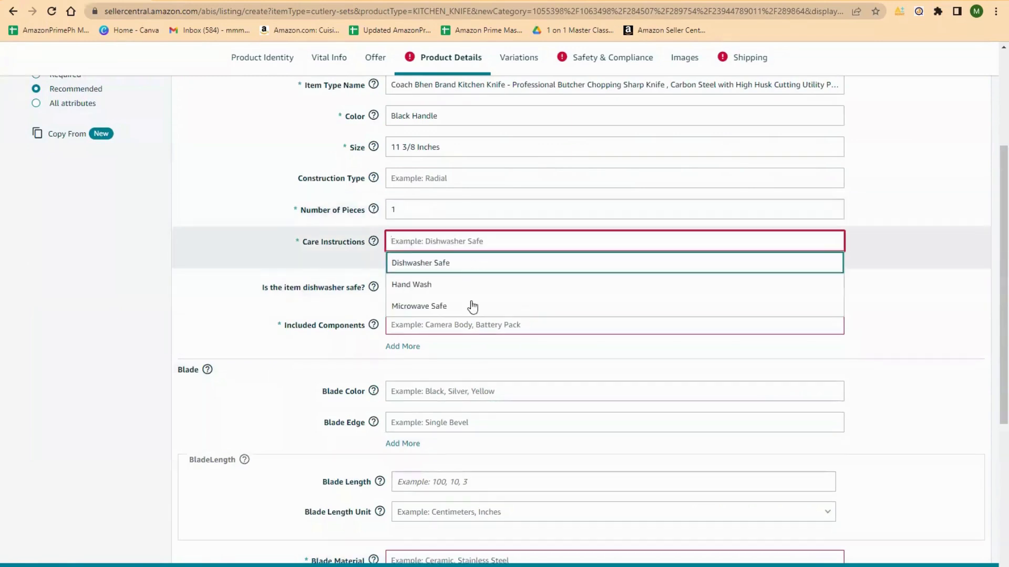
pyautogui.scroll(-1, 408, 284)
pyautogui.scroll(1, 459, 166)
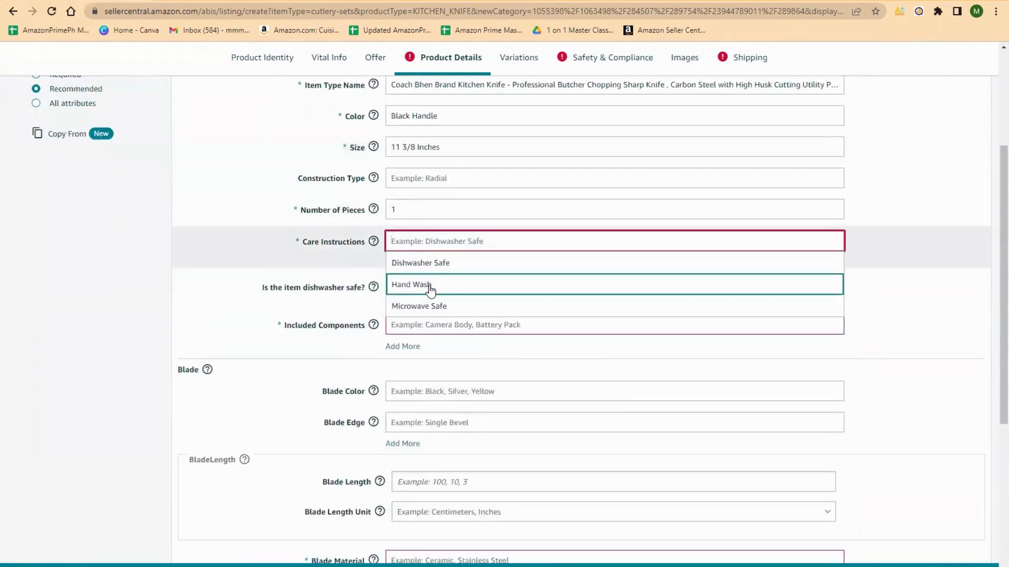
pyautogui.click(431, 286)
# - Set the included components to "Super Parer, Cook's Utility" and the blade material to Stainless Steel
pyautogui.click(439, 325)
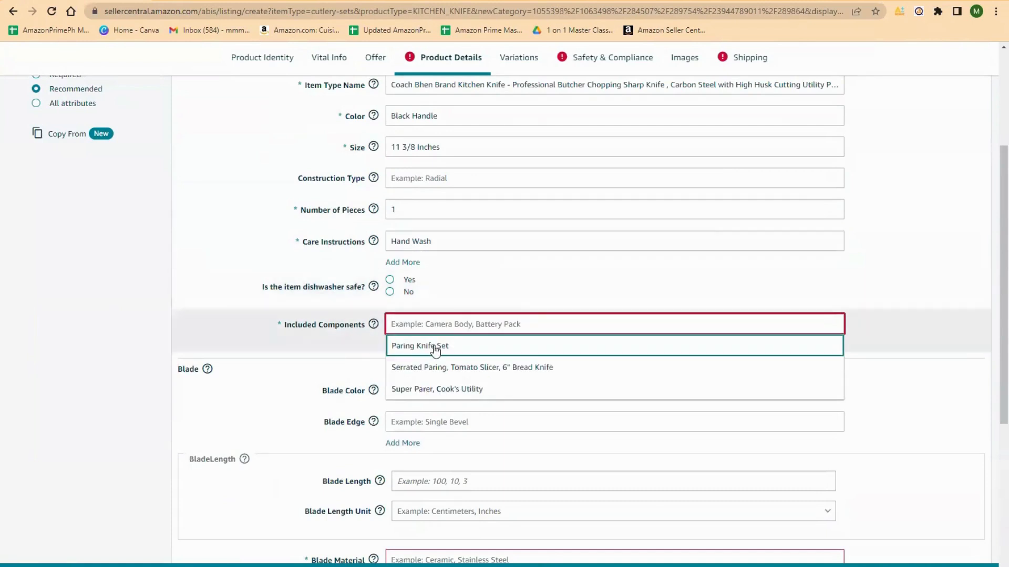
pyautogui.click(470, 391)
pyautogui.scroll(-3, 412, 289)
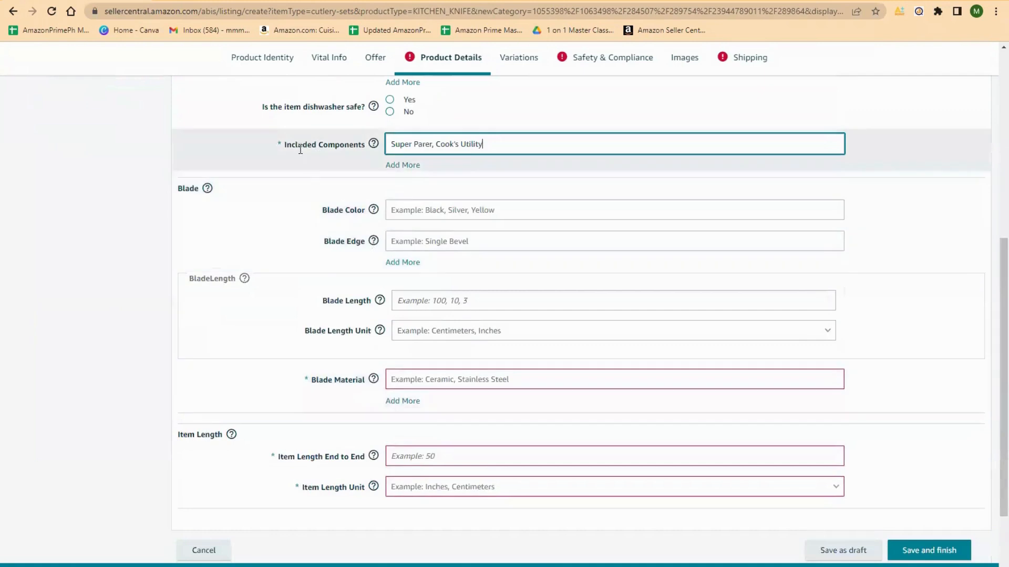
pyautogui.scroll(-2, 408, 322)
pyautogui.click(439, 268)
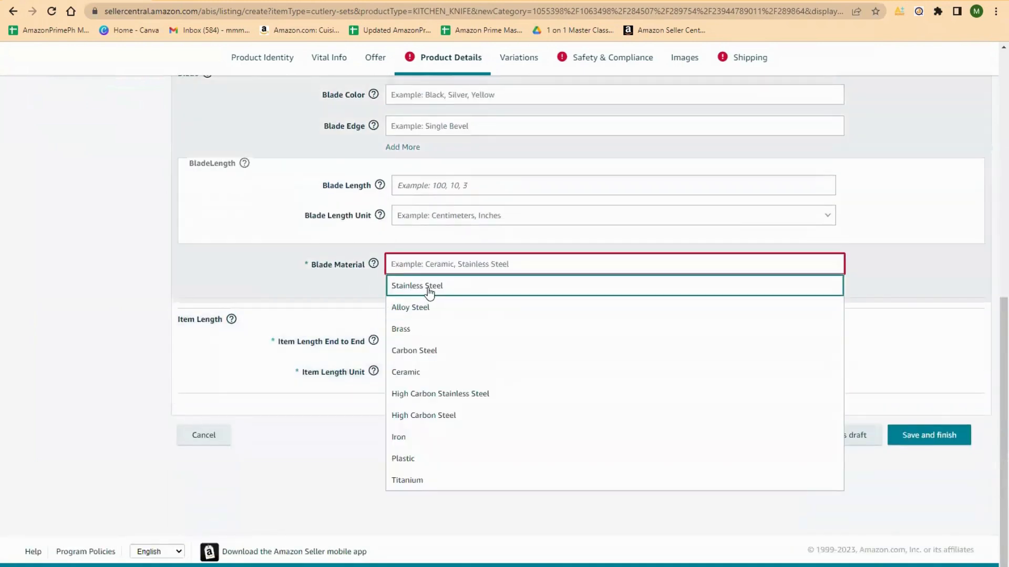
pyautogui.click(429, 292)
# - Set the item length end to end to 50 and choose its length unit
pyautogui.click(422, 342)
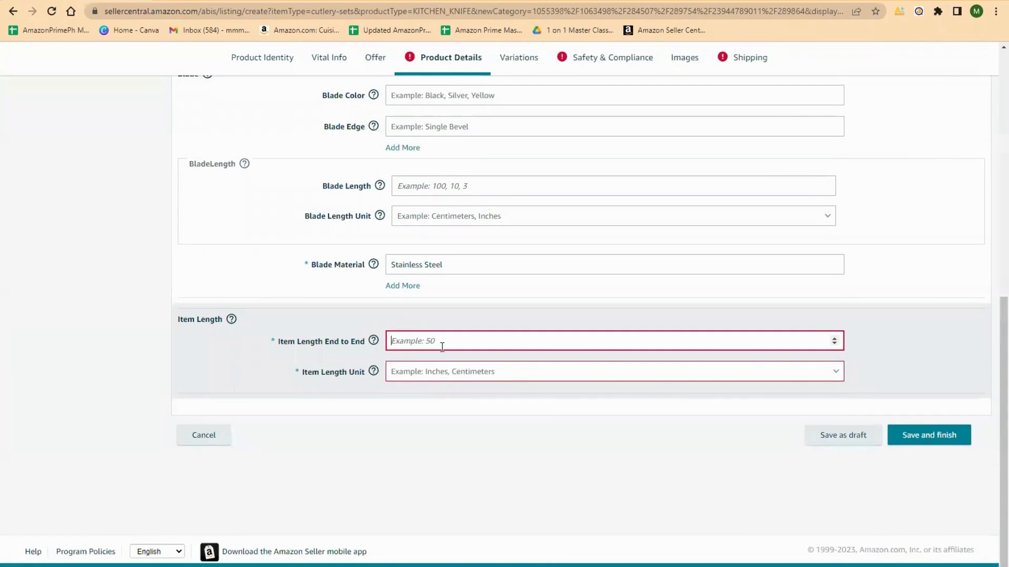
pyautogui.write('50')
pyautogui.click(416, 372)
pyautogui.click(482, 399)
# - In the Safety & Compliance section, set the country of origin to United States and mark batteries as not required
pyautogui.scroll(10, 538, 293)
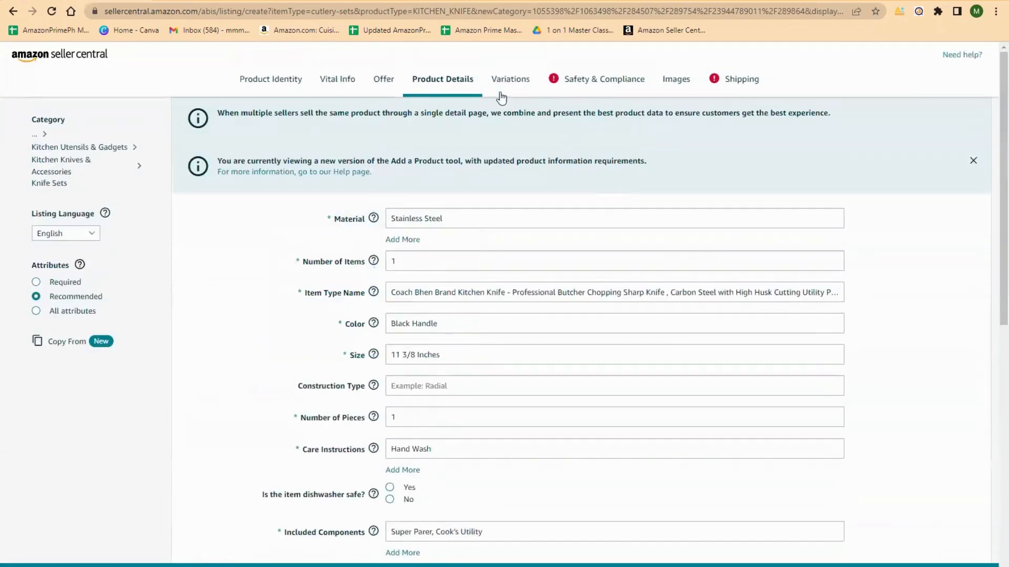
pyautogui.click(551, 80)
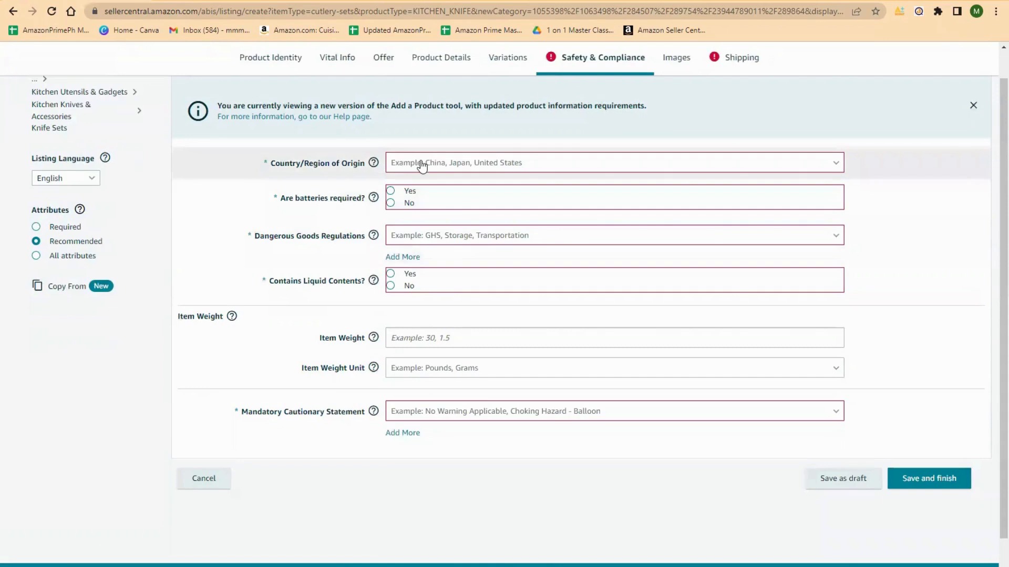
pyautogui.click(422, 165)
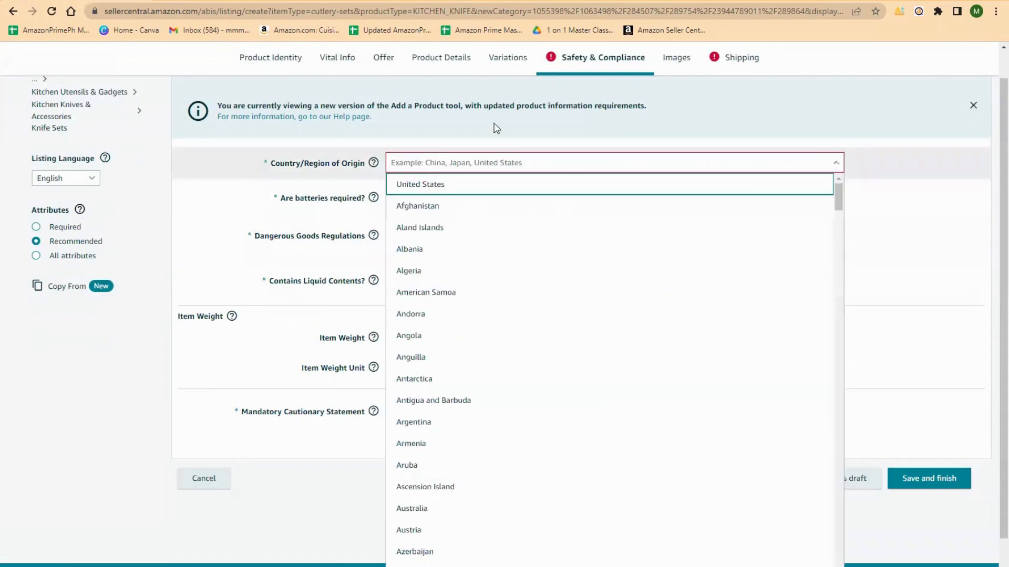
pyautogui.click(403, 186)
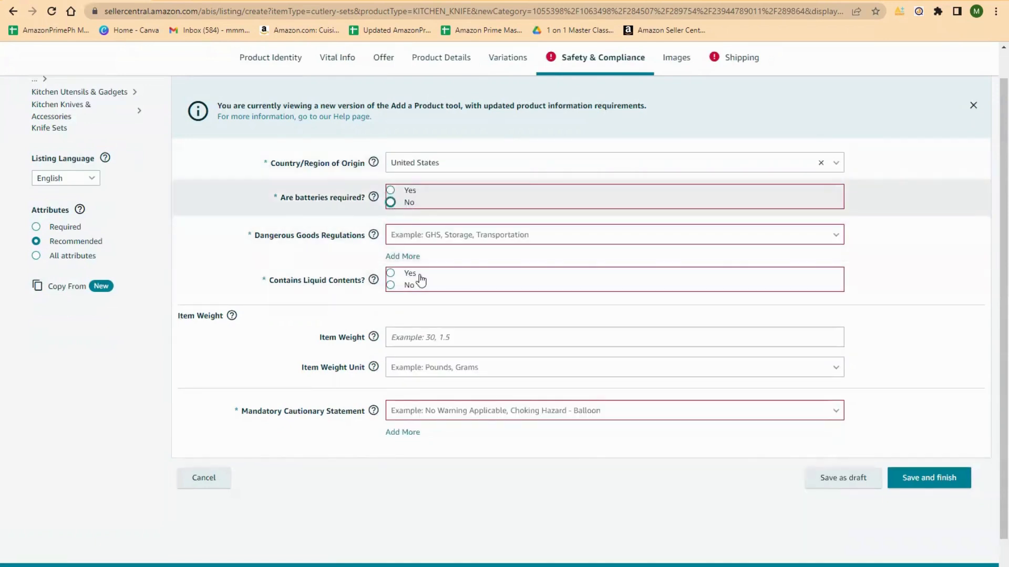
# - Set Dangerous Goods Regulations to Not Applicable and answer No to the liquid contents question
pyautogui.click(449, 235)
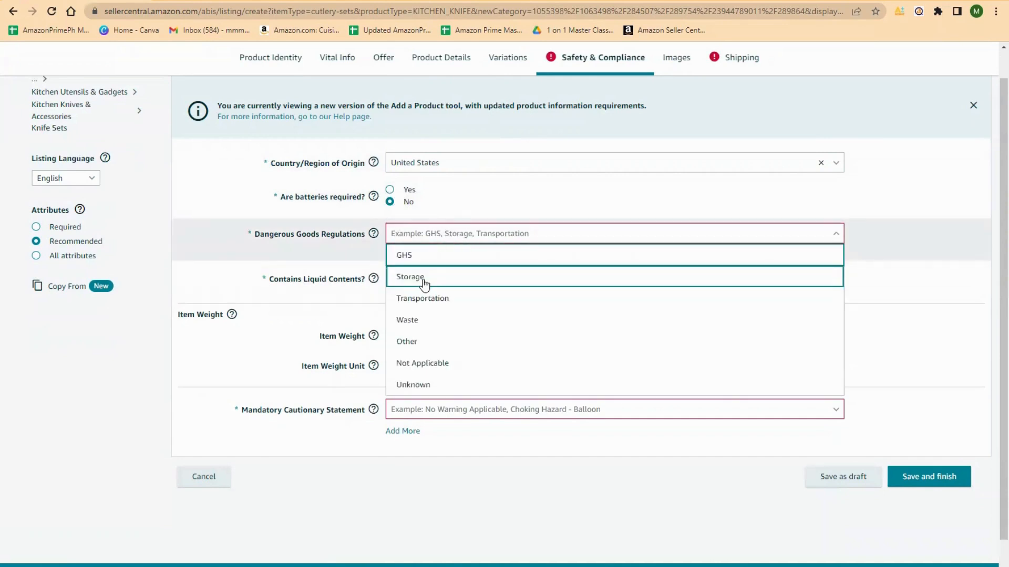
pyautogui.click(425, 364)
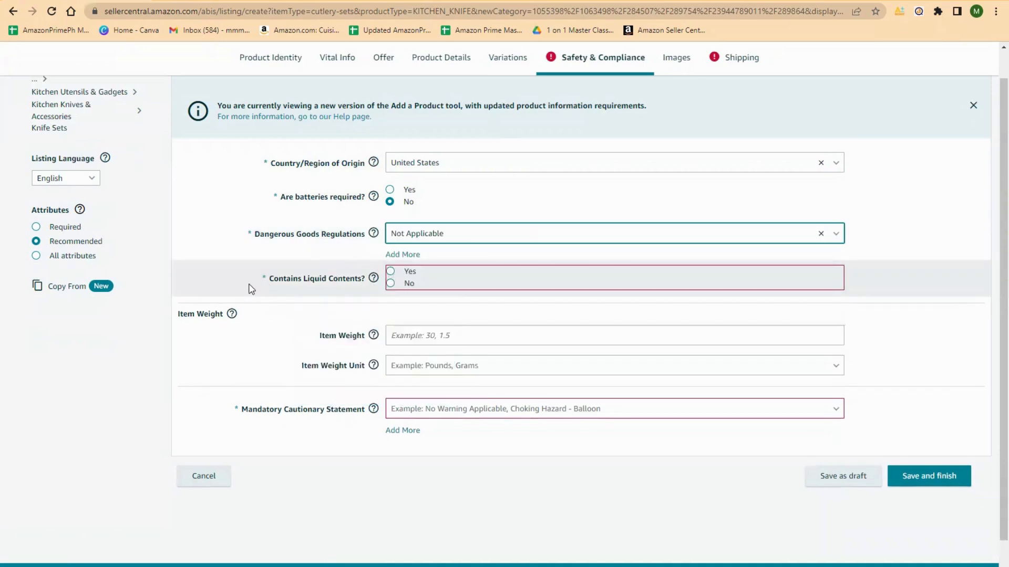
pyautogui.click(391, 284)
pyautogui.scroll(-1, 476, 372)
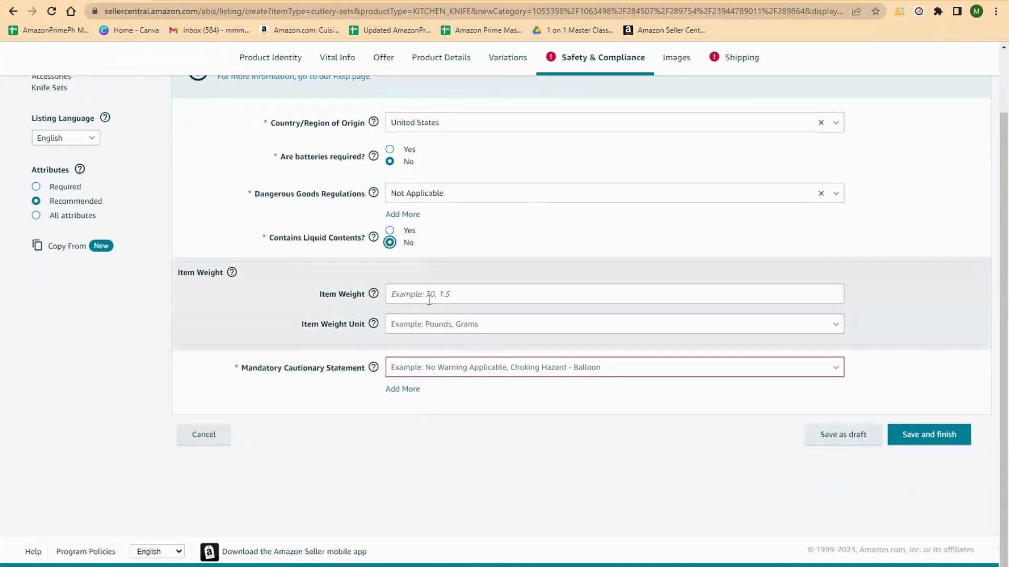
# - Set the item weight to 1.2 Pounds
pyautogui.click(433, 296)
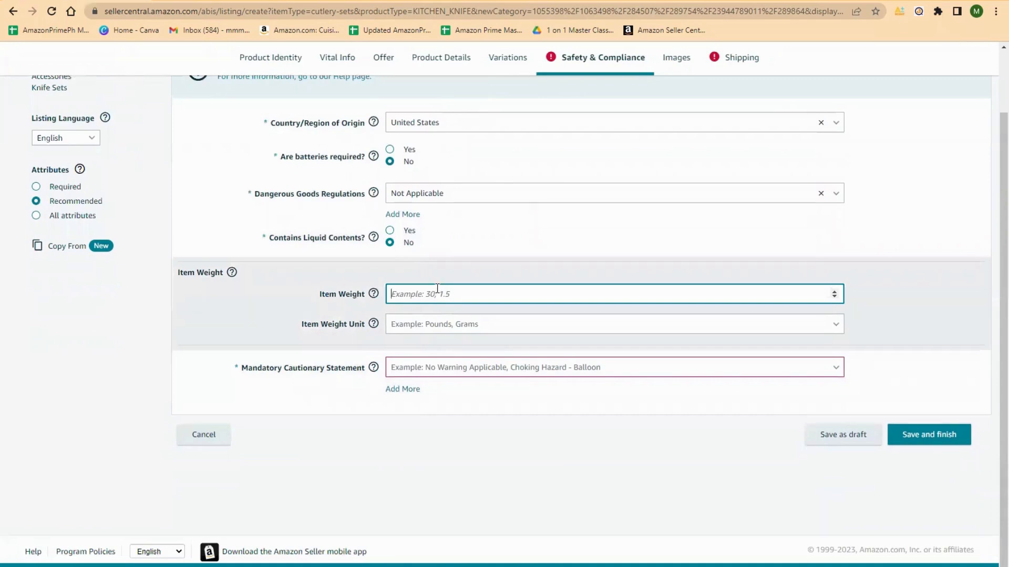
pyautogui.write('1.2')
pyautogui.press('Tab')
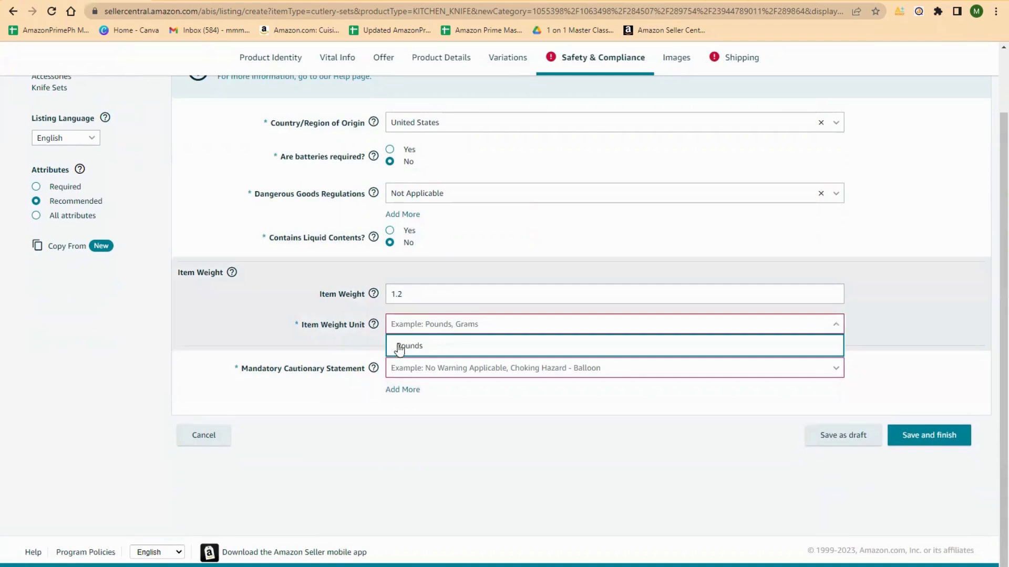
pyautogui.press('Return')
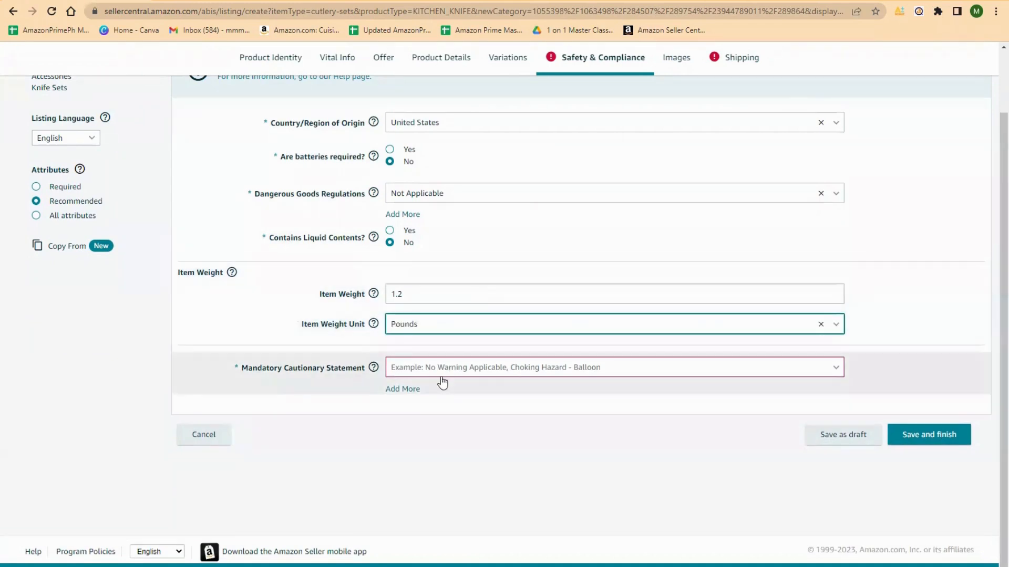
# - Set the Mandatory Cautionary Statement to No Warning Applicable and check the completed Safety & Compliance fields
pyautogui.click(472, 368)
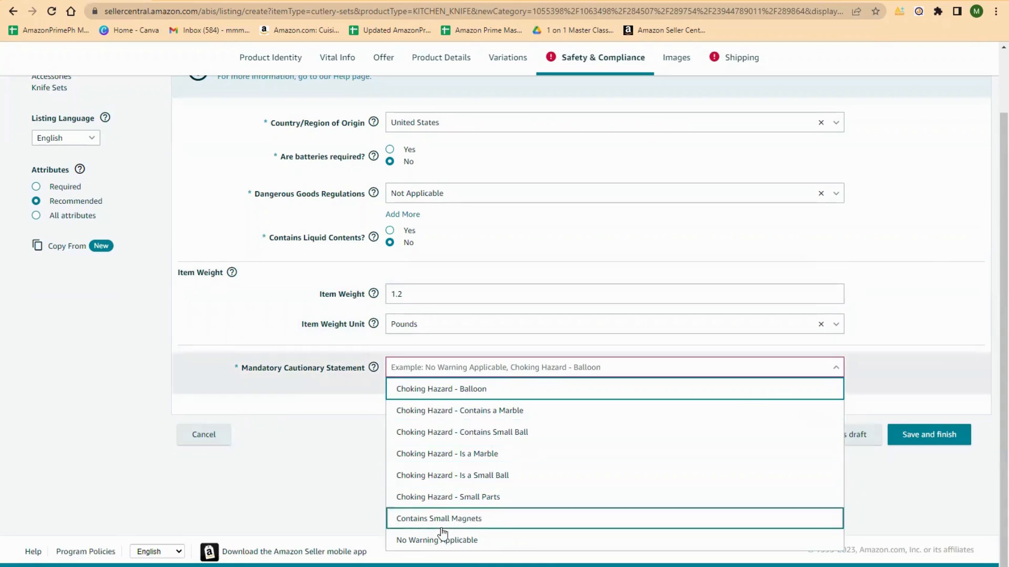
pyautogui.click(460, 539)
pyautogui.scroll(3, 493, 422)
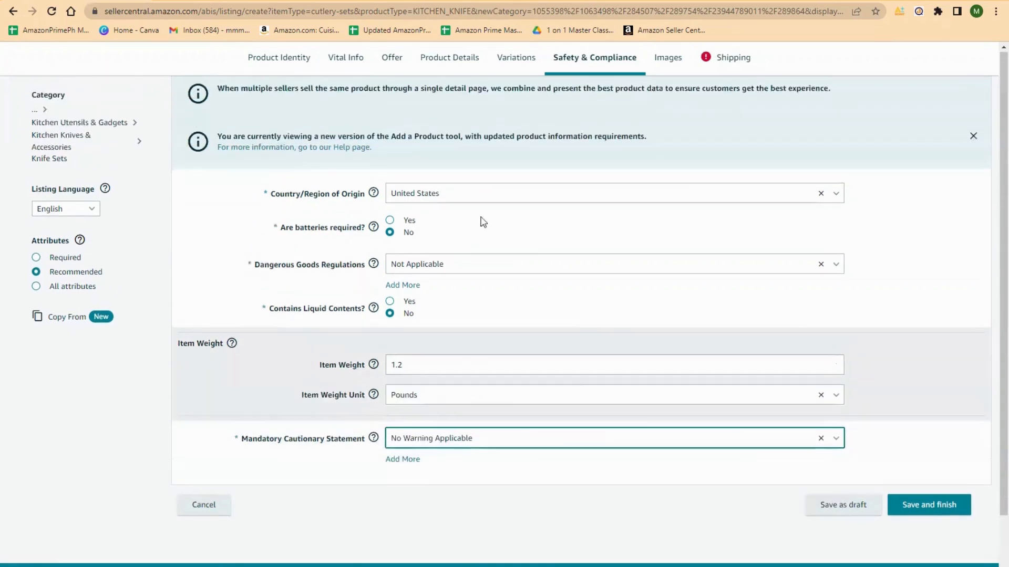
pyautogui.click(374, 218)
pyautogui.scroll(-2, 379, 273)
pyautogui.scroll(2, 382, 321)
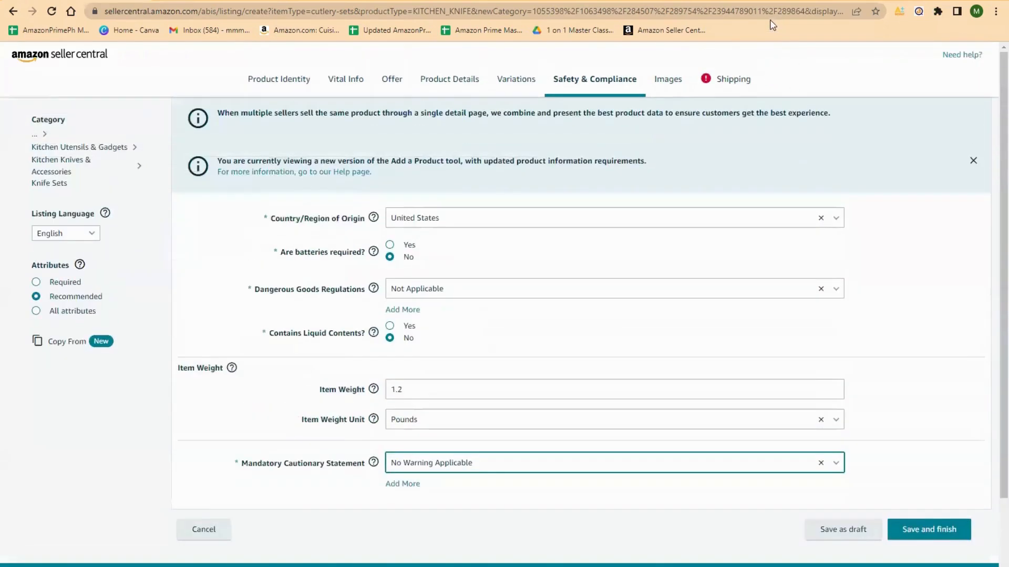
# - Review the product image upload slots and recommendations in the Images section
pyautogui.click(660, 82)
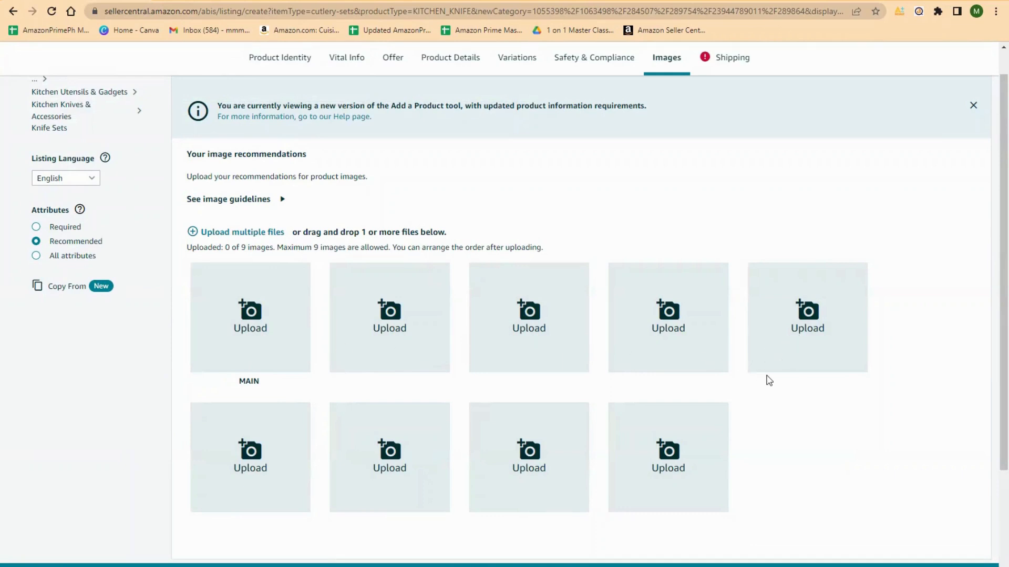
pyautogui.scroll(-3, 459, 349)
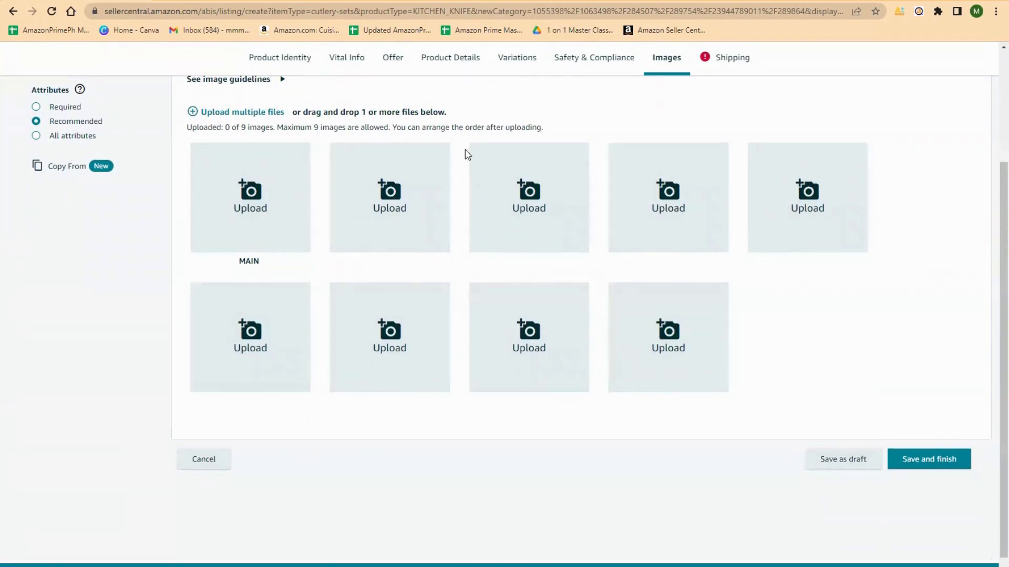
pyautogui.scroll(3, 486, 390)
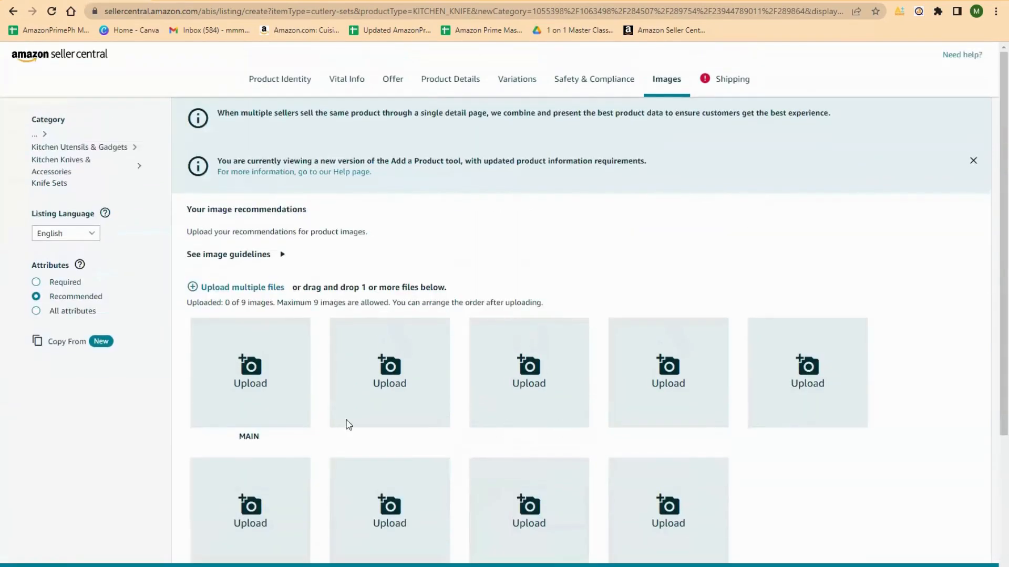
pyautogui.scroll(-4, 483, 415)
pyautogui.scroll(4, 498, 416)
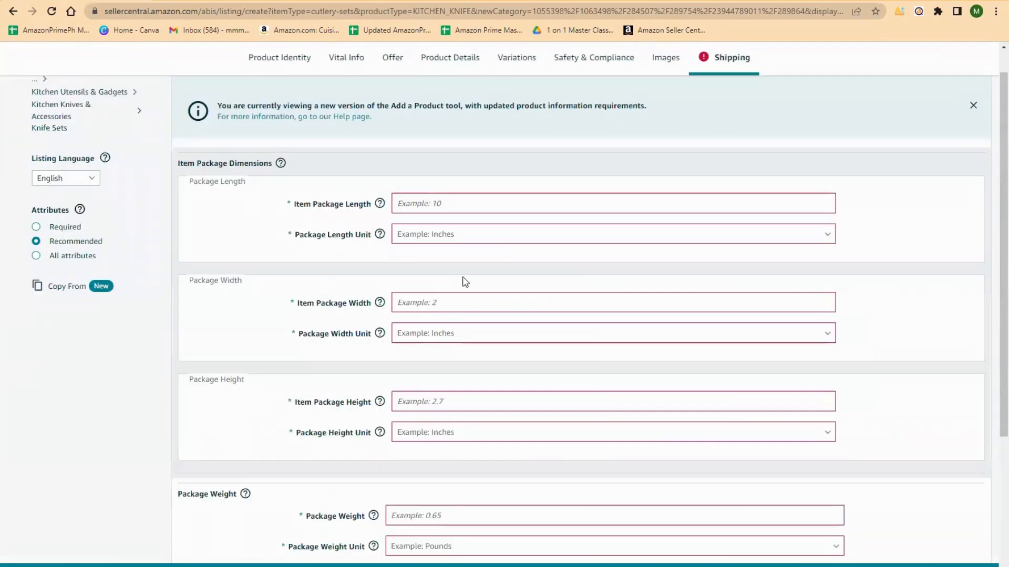
# - In the Shipping section, set the item package length to 10 Inches
pyautogui.scroll(-4, 465, 282)
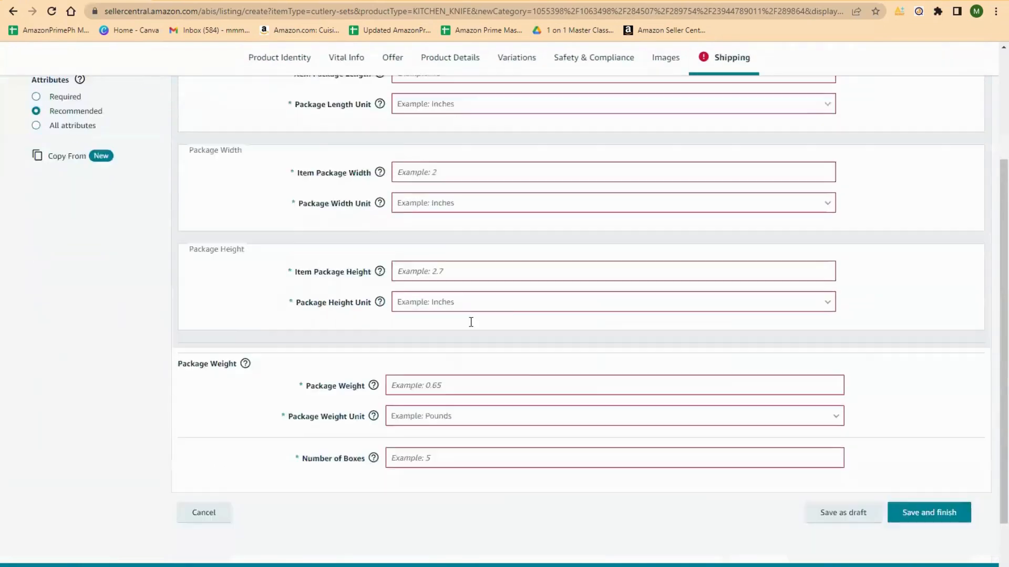
pyautogui.scroll(4, 462, 368)
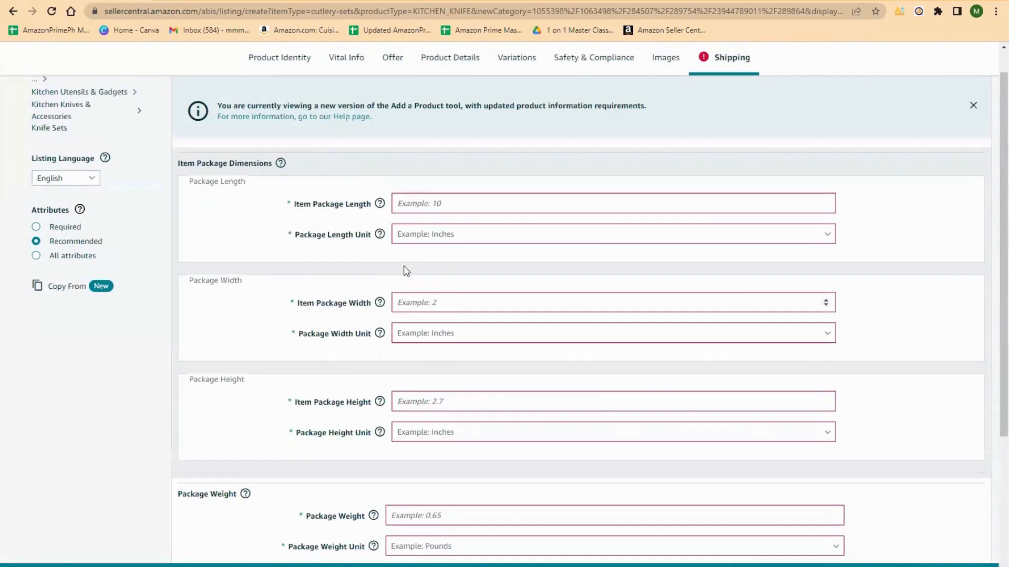
pyautogui.click(418, 198)
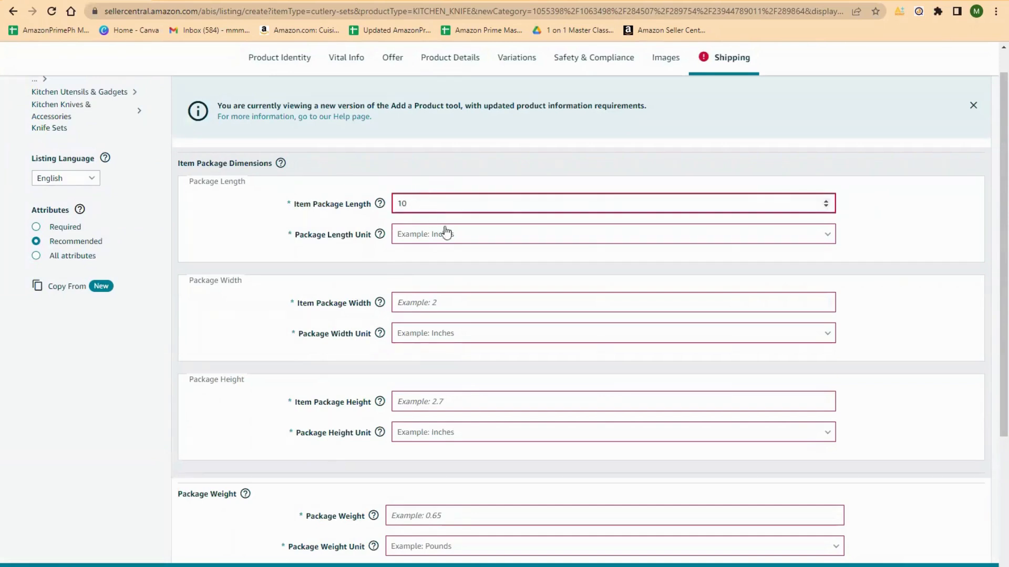
pyautogui.click(499, 240)
pyautogui.click(418, 257)
# - Set the item package width to 2 Inches
pyautogui.click(407, 306)
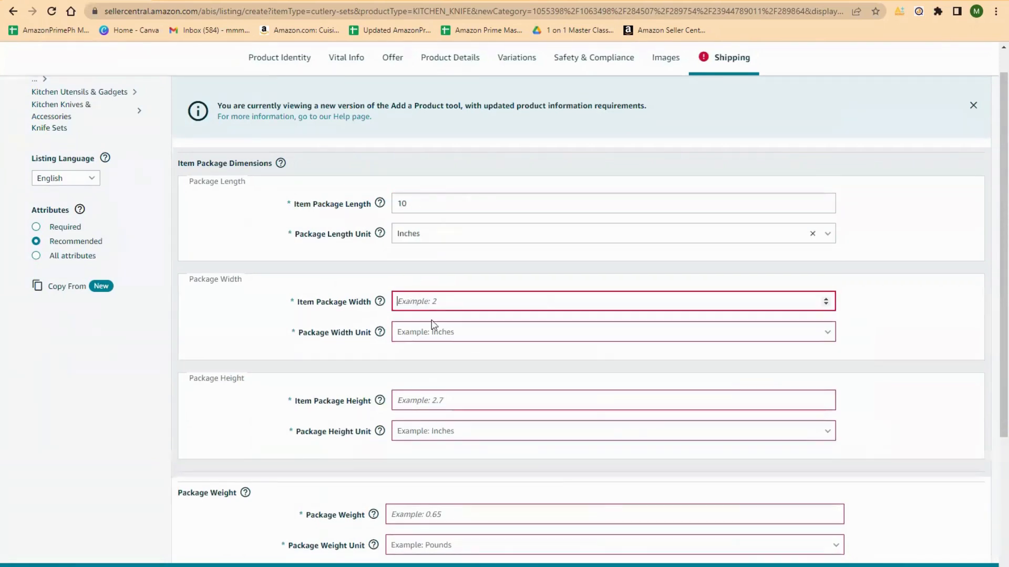
pyautogui.write('2')
pyautogui.click(420, 333)
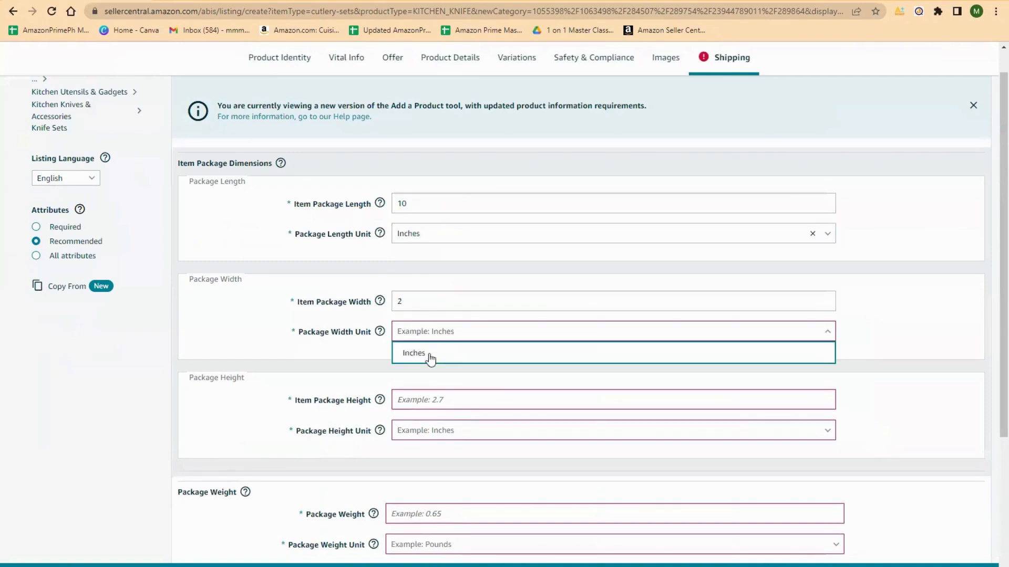
pyautogui.scroll(-2, 465, 370)
pyautogui.click(413, 234)
# - Set the item package height to 2.7 Inches
pyautogui.scroll(-1, 414, 233)
pyautogui.click(430, 220)
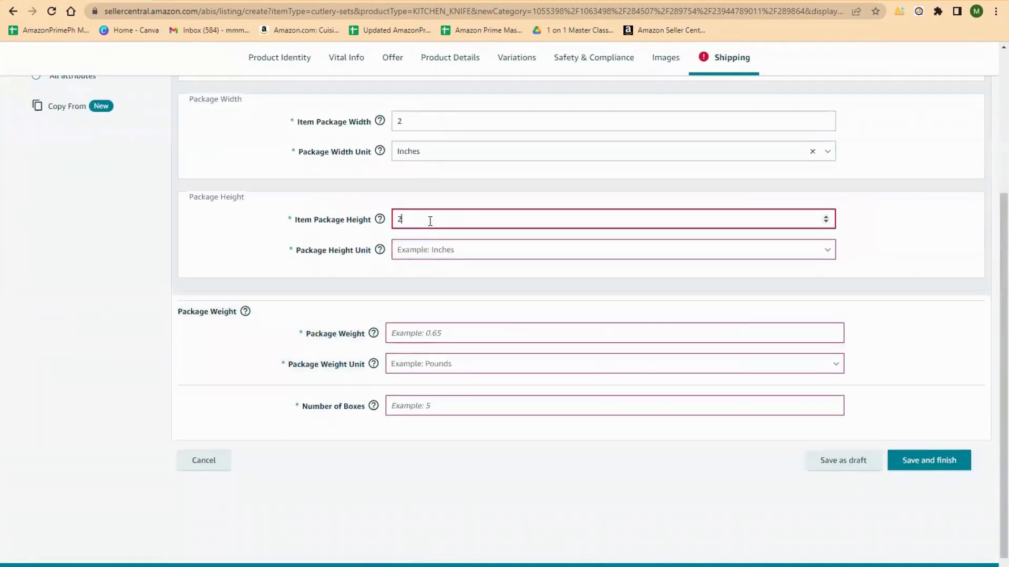
pyautogui.click(430, 251)
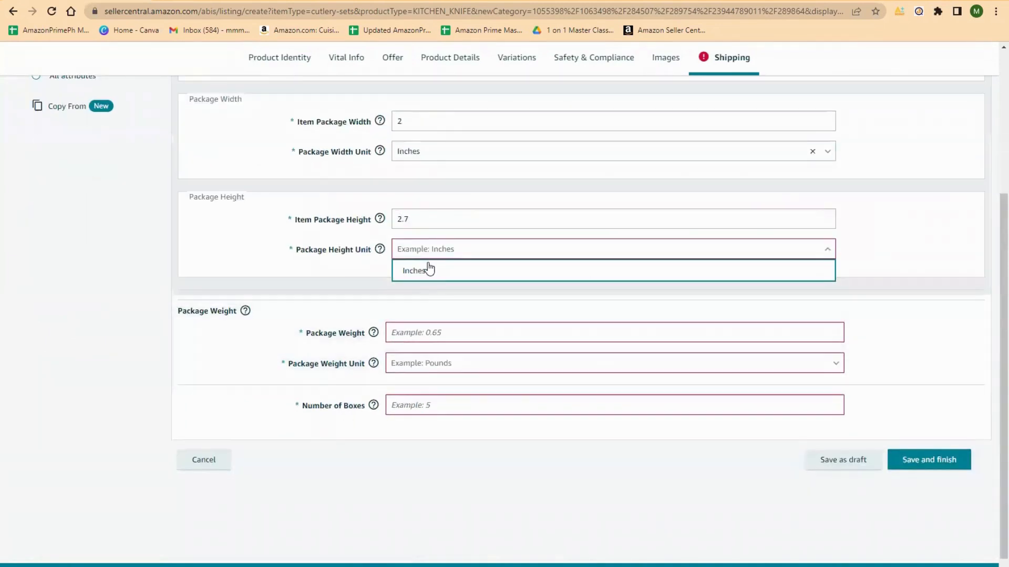
pyautogui.click(428, 269)
# - Set the package weight to 0.65 Pounds
pyautogui.click(416, 332)
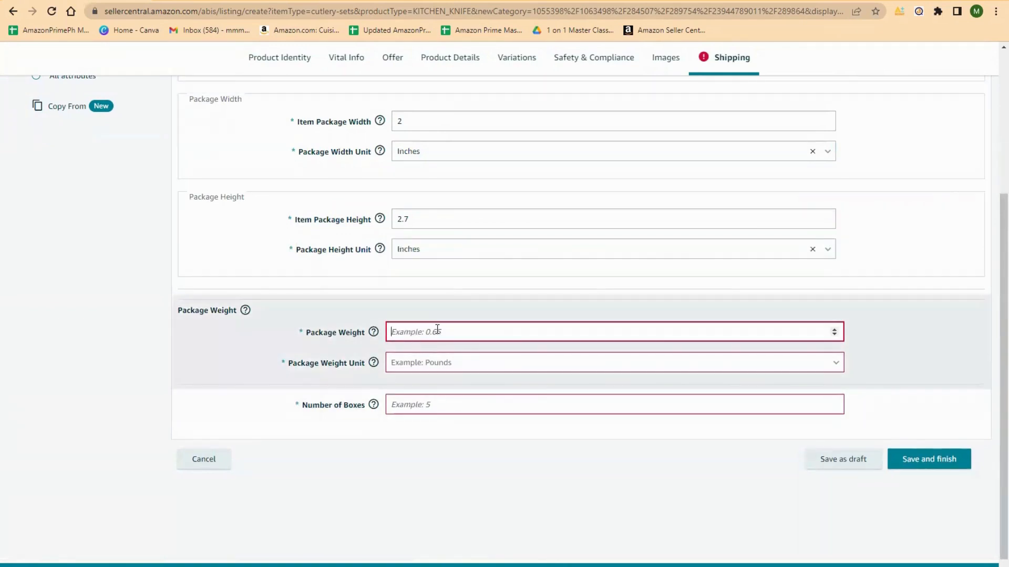
pyautogui.write('0.65')
pyautogui.click(440, 370)
pyautogui.click(412, 384)
# - Set the number of boxes to 1 and save and finish the listing
pyautogui.click(435, 406)
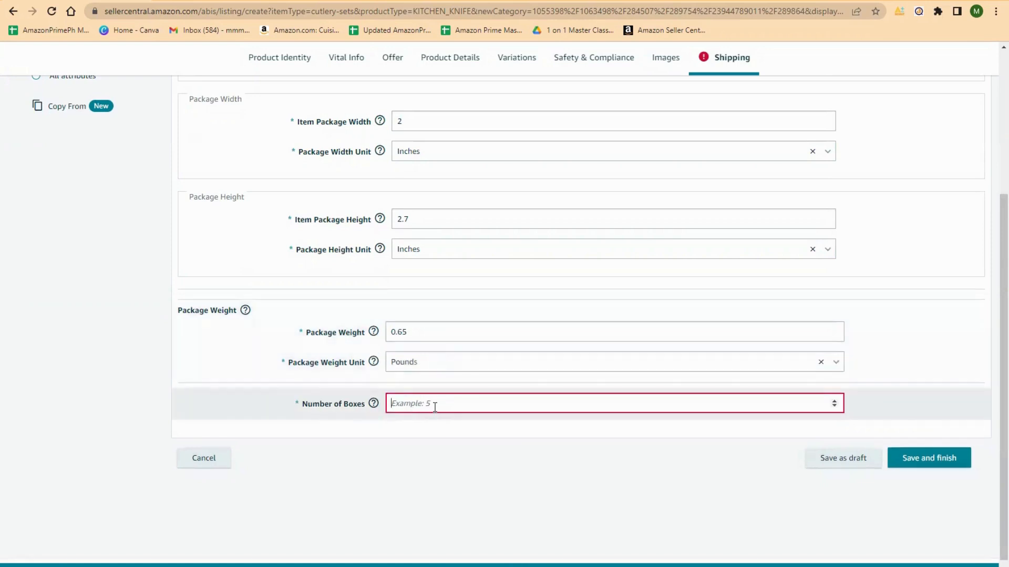
pyautogui.write('1')
pyautogui.click(925, 458)
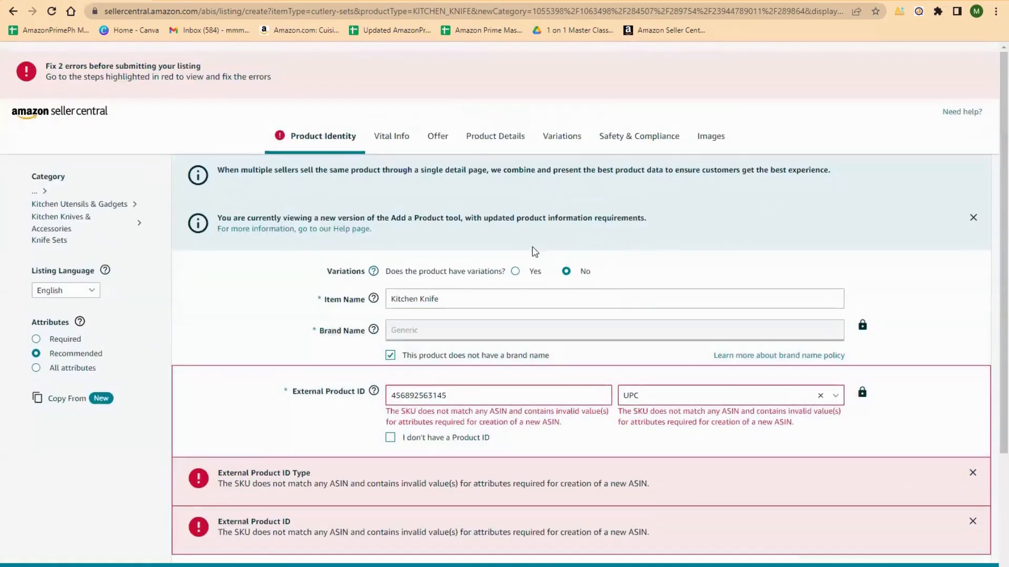
# - Examine the External Product ID errors and check the Images, Safety & Compliance, Variations and Product Details sections for others
pyautogui.scroll(-2, 476, 367)
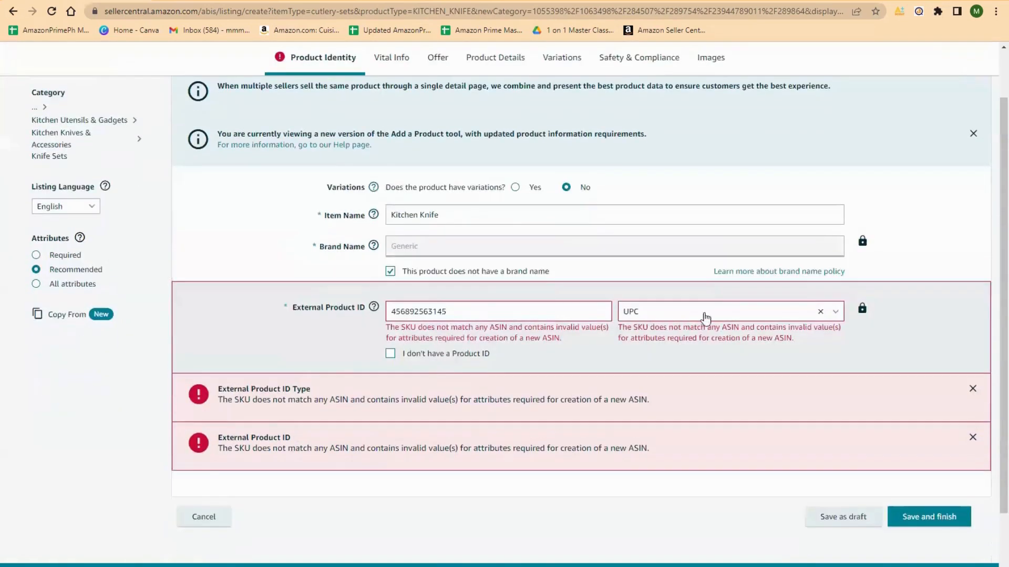
pyautogui.scroll(2, 448, 297)
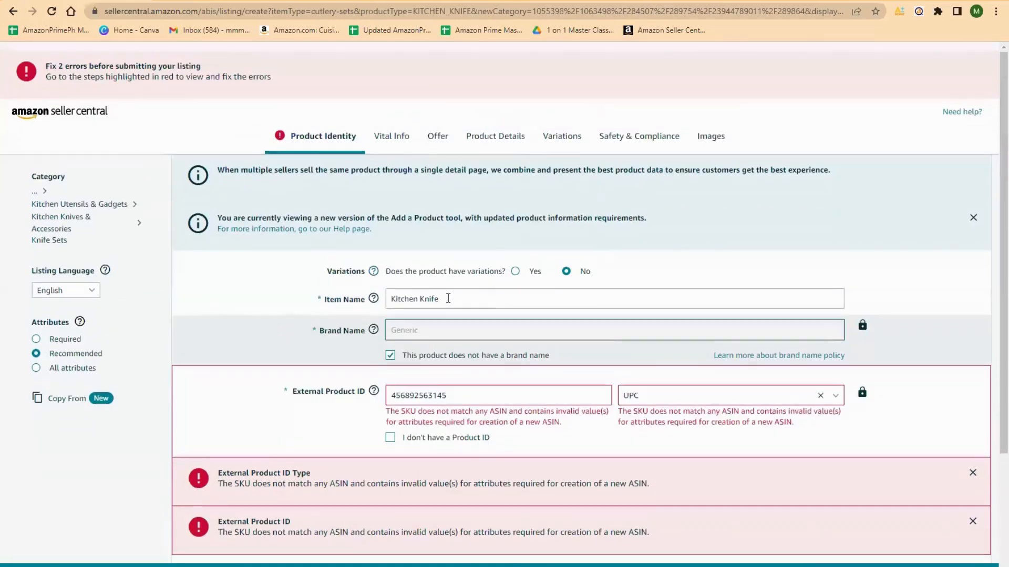
pyautogui.click(708, 137)
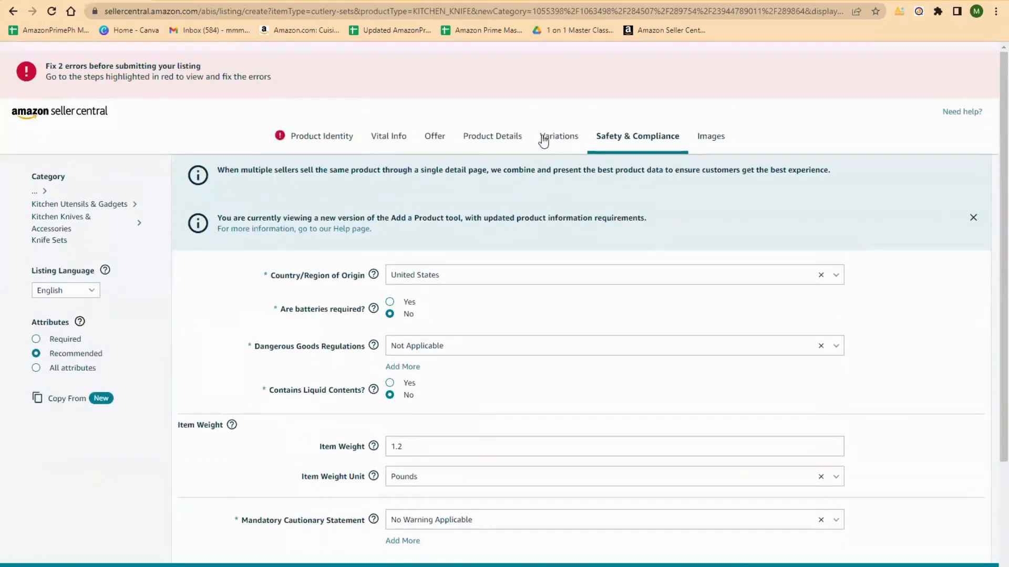
pyautogui.click(544, 139)
pyautogui.click(499, 138)
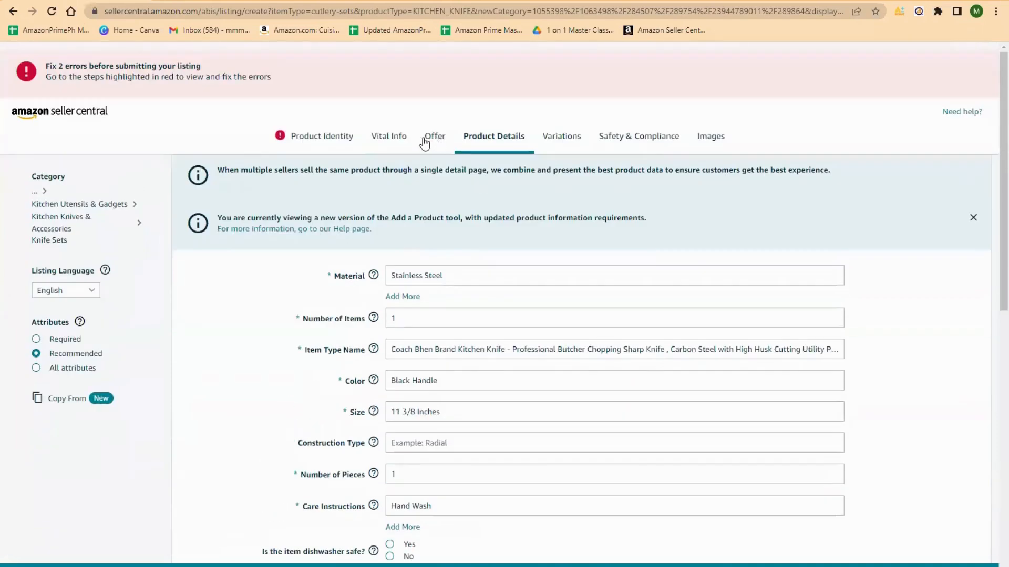
# - In the Offer section, set the Canada and Mexico marketplace prices to 50 in their local currencies
pyautogui.click(427, 137)
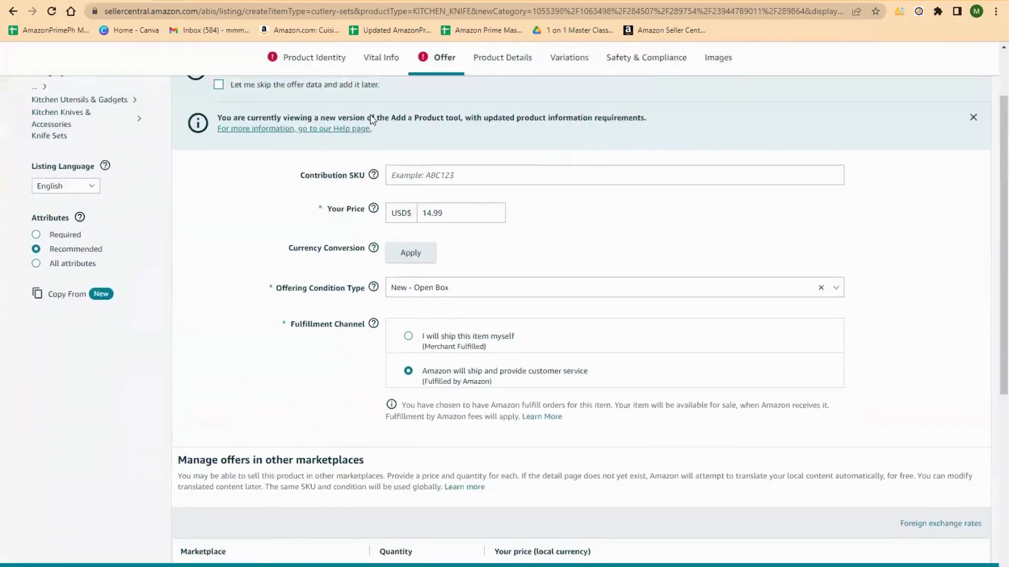
pyautogui.scroll(2, 372, 120)
pyautogui.scroll(-4, 490, 277)
pyautogui.scroll(5, 610, 356)
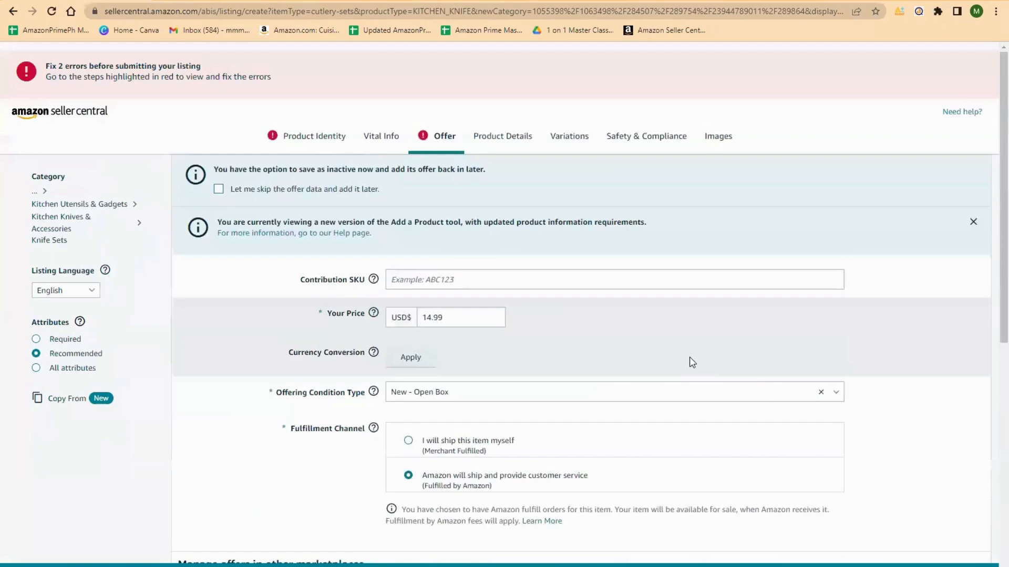
pyautogui.scroll(-7, 656, 349)
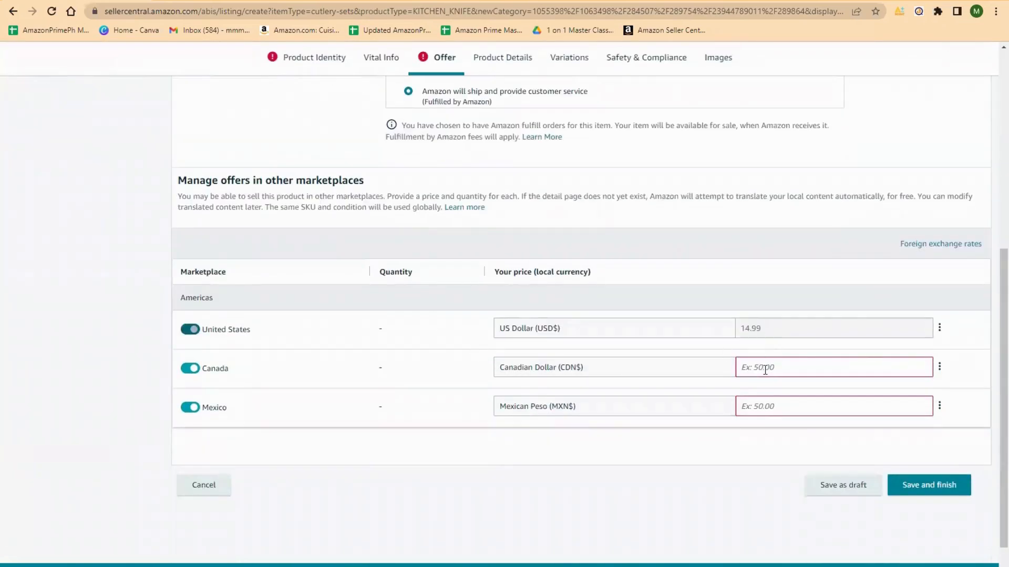
pyautogui.click(940, 369)
pyautogui.click(765, 366)
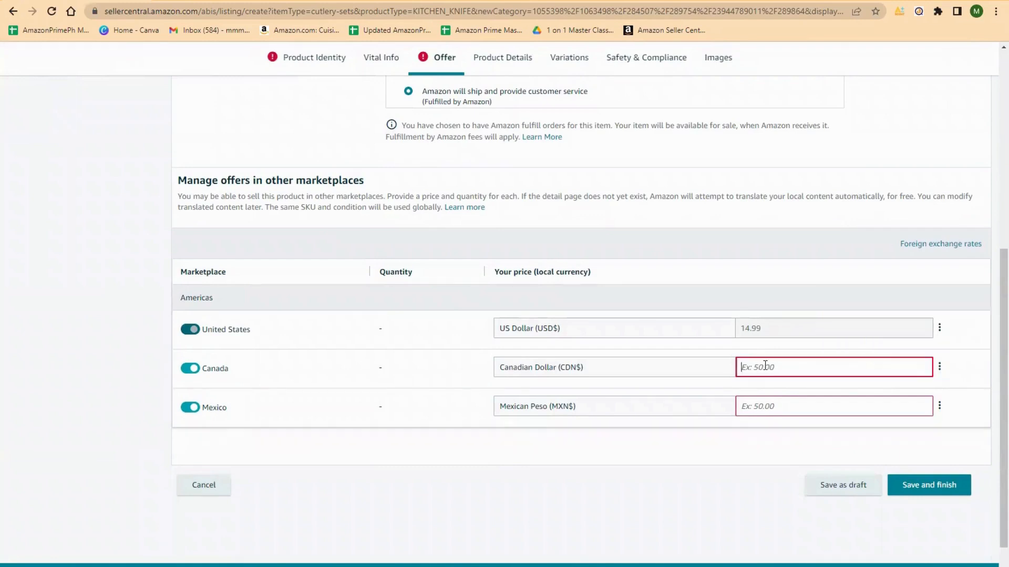
pyautogui.write('50')
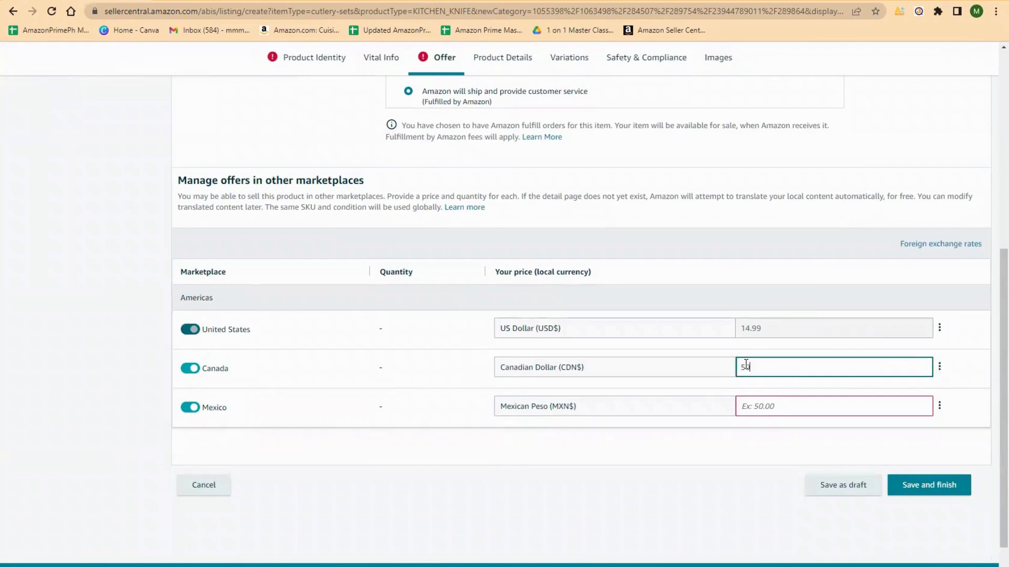
pyautogui.click(763, 406)
pyautogui.write('50')
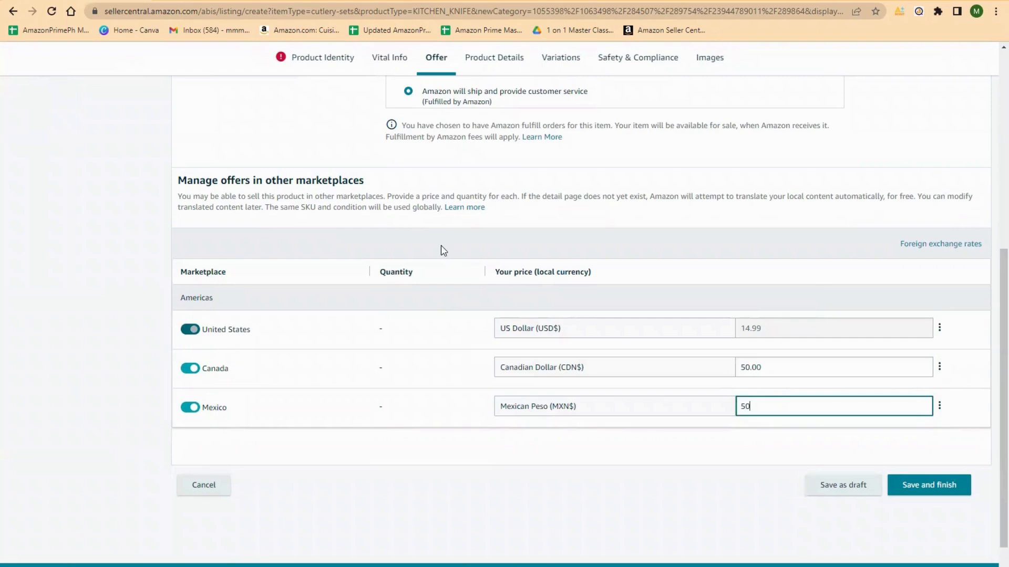
# - Review the Offer, Vital Info, Product Identity and Product Details sections for remaining errors
pyautogui.click(304, 144)
pyautogui.scroll(5, 278, 136)
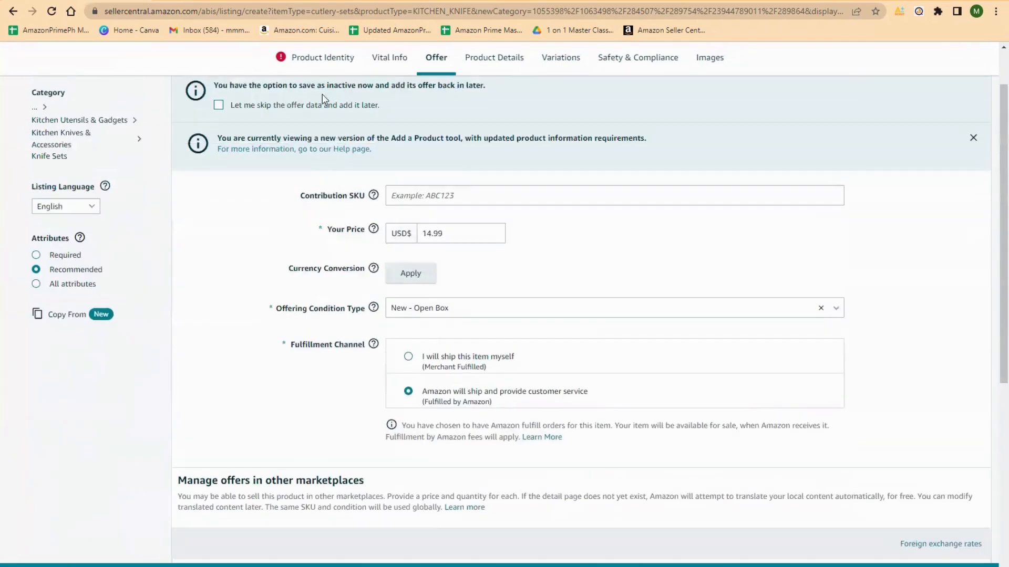
pyautogui.scroll(2, 437, 178)
pyautogui.scroll(-8, 443, 182)
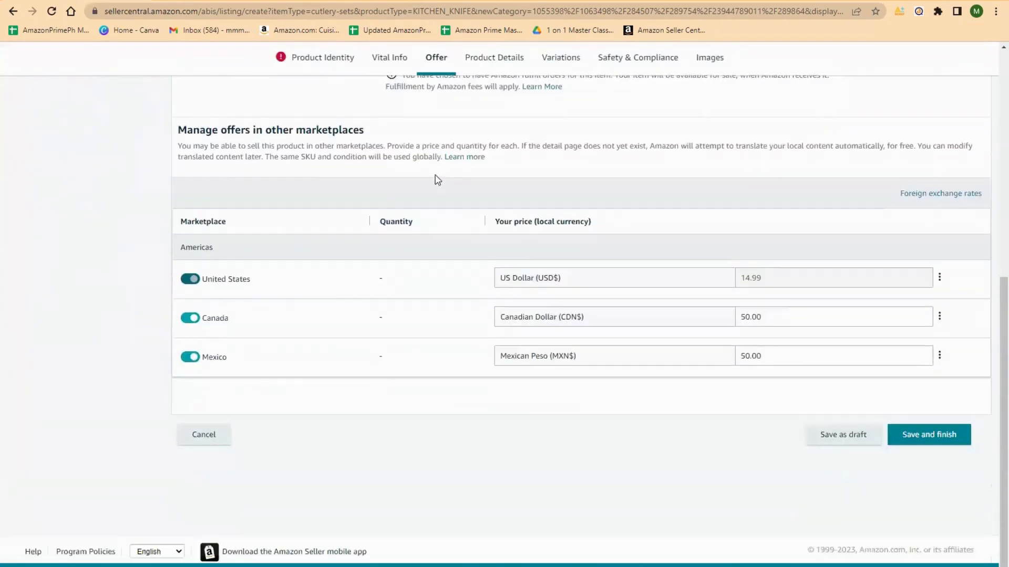
pyautogui.scroll(6, 357, 310)
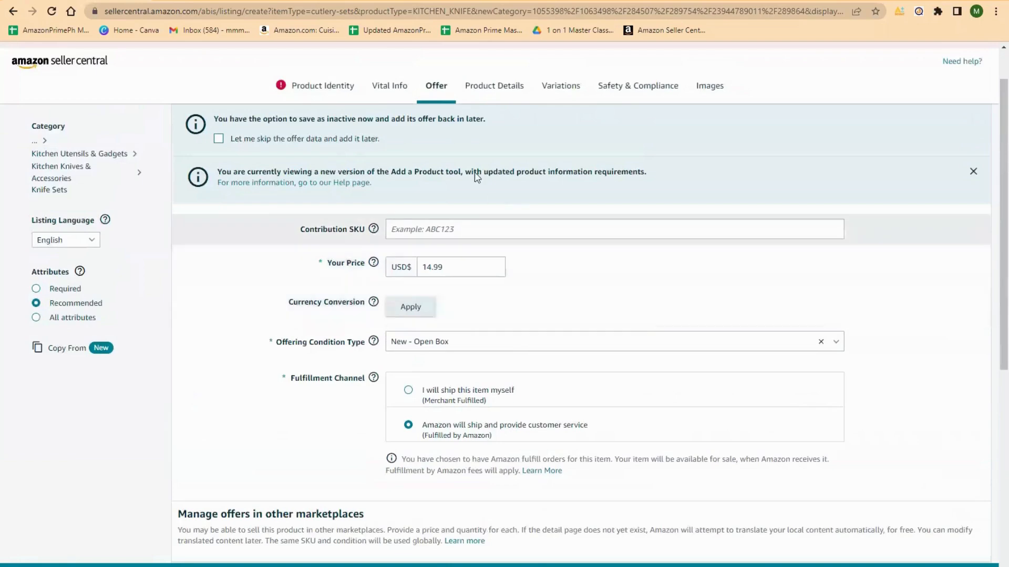
pyautogui.click(402, 89)
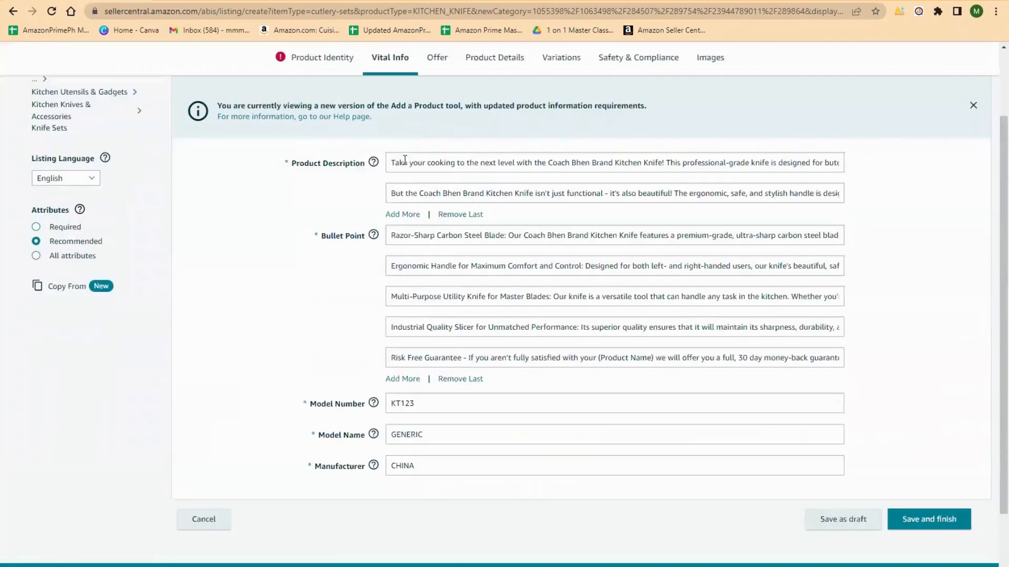
pyautogui.click(312, 69)
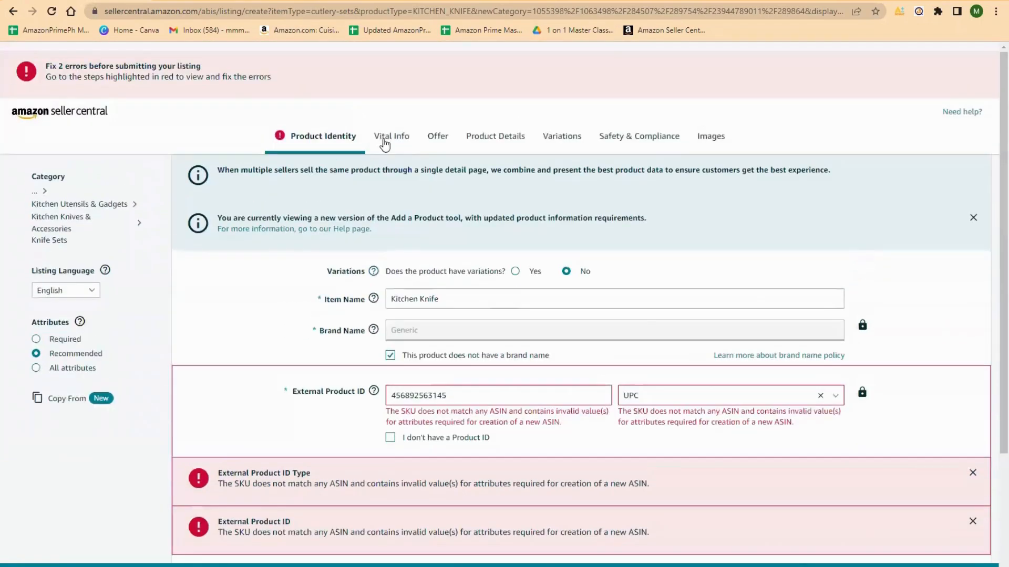
pyautogui.click(385, 142)
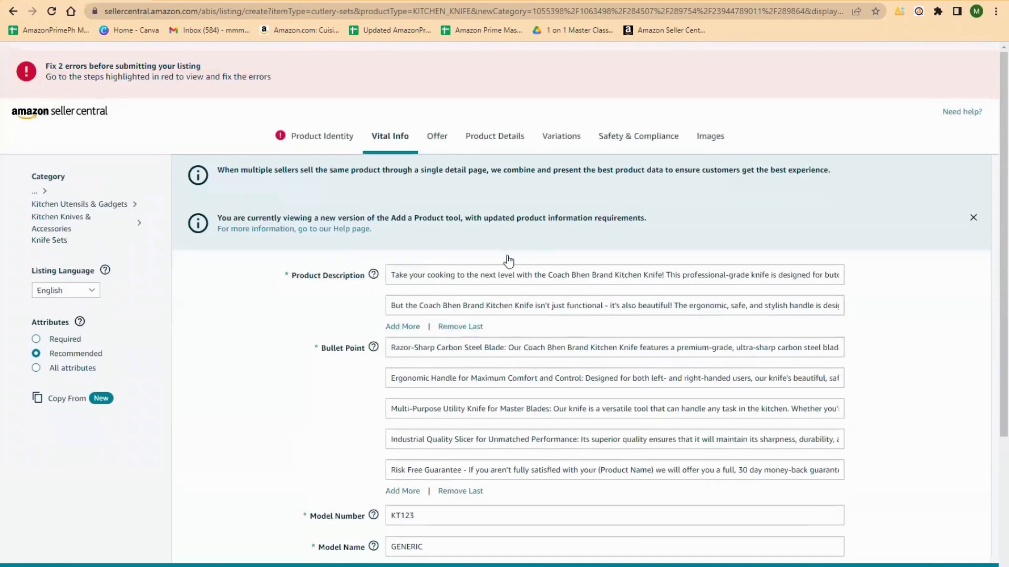
pyautogui.click(437, 136)
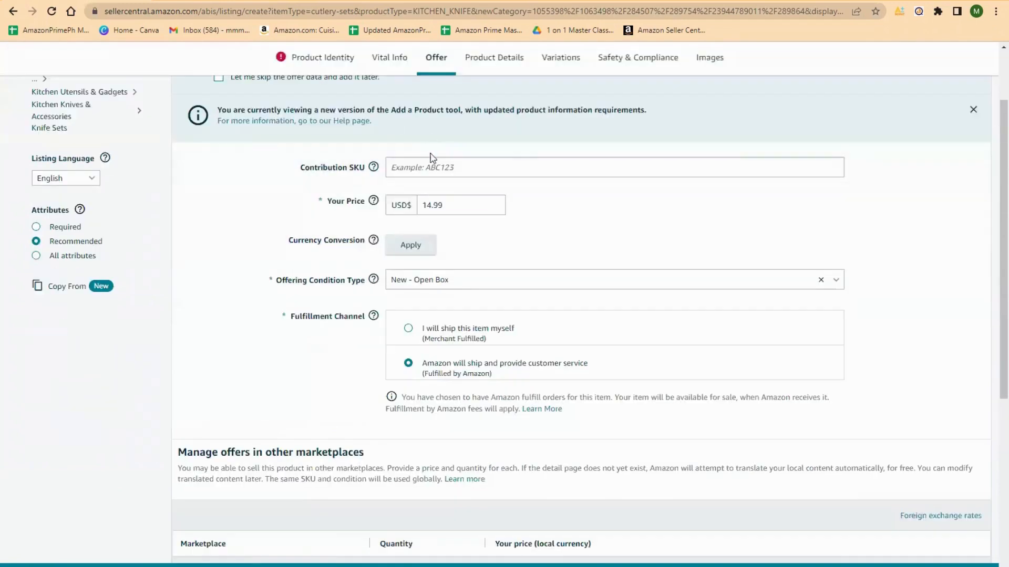
pyautogui.click(499, 107)
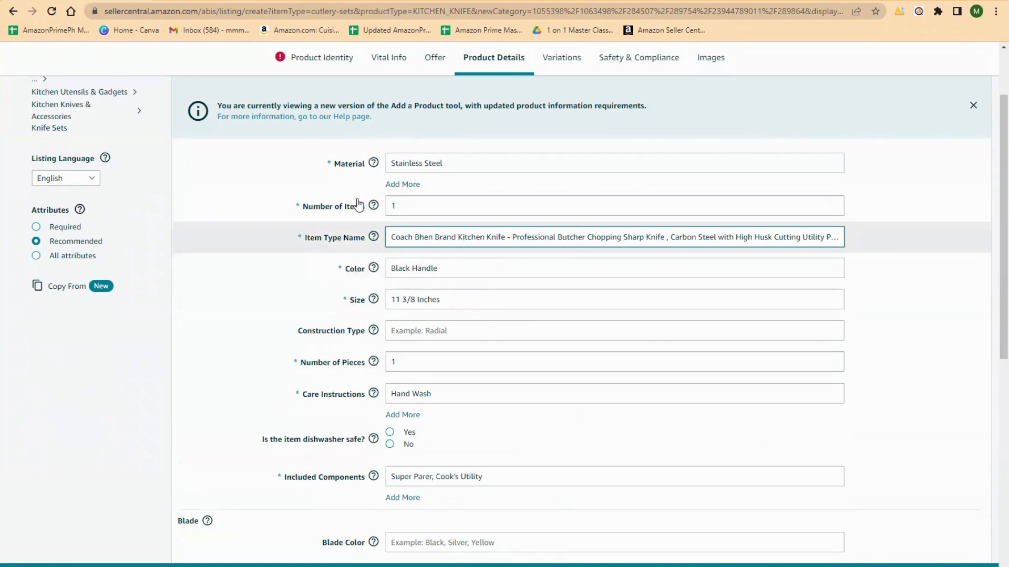
pyautogui.click(401, 69)
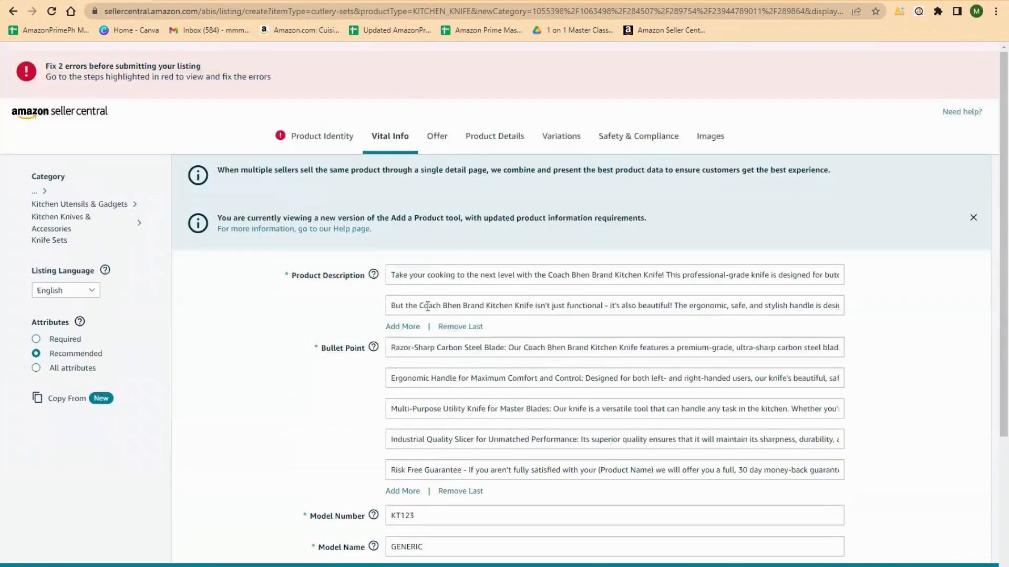
pyautogui.scroll(-3, 443, 270)
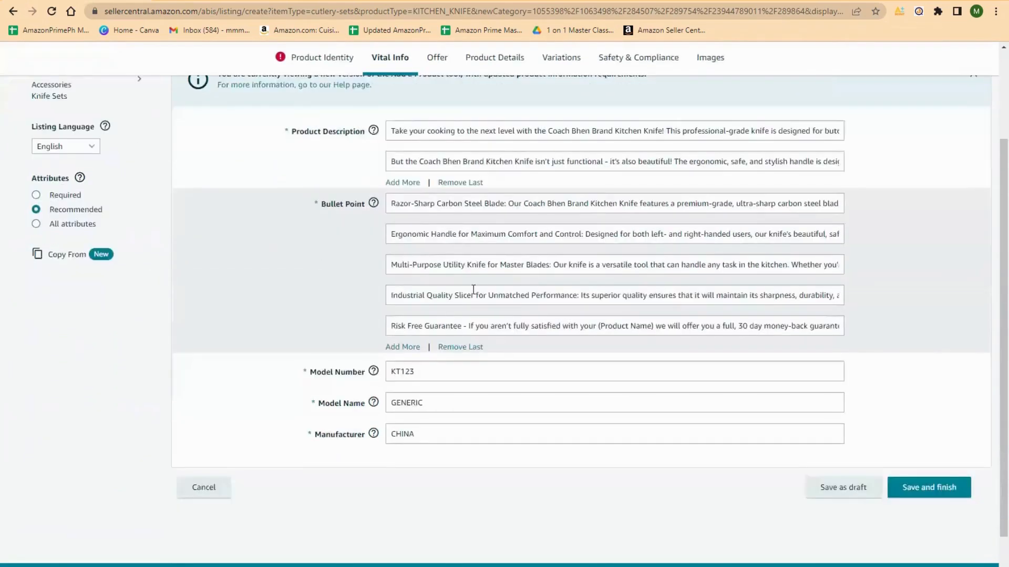
pyautogui.scroll(3, 472, 283)
# - Check the Variations, Safety & Compliance and Images sections for missing or flagged entries
pyautogui.click(557, 142)
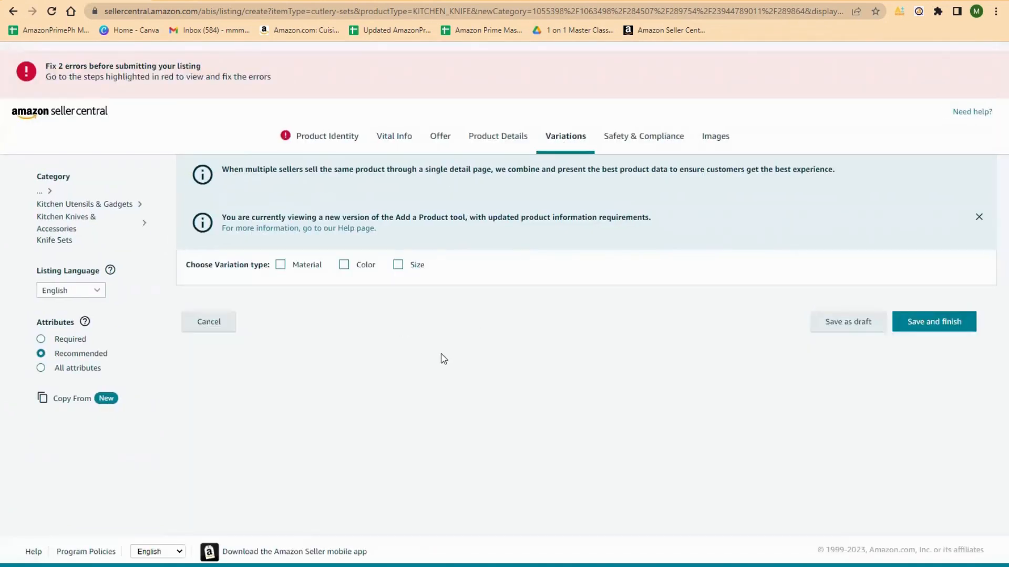
pyautogui.click(645, 148)
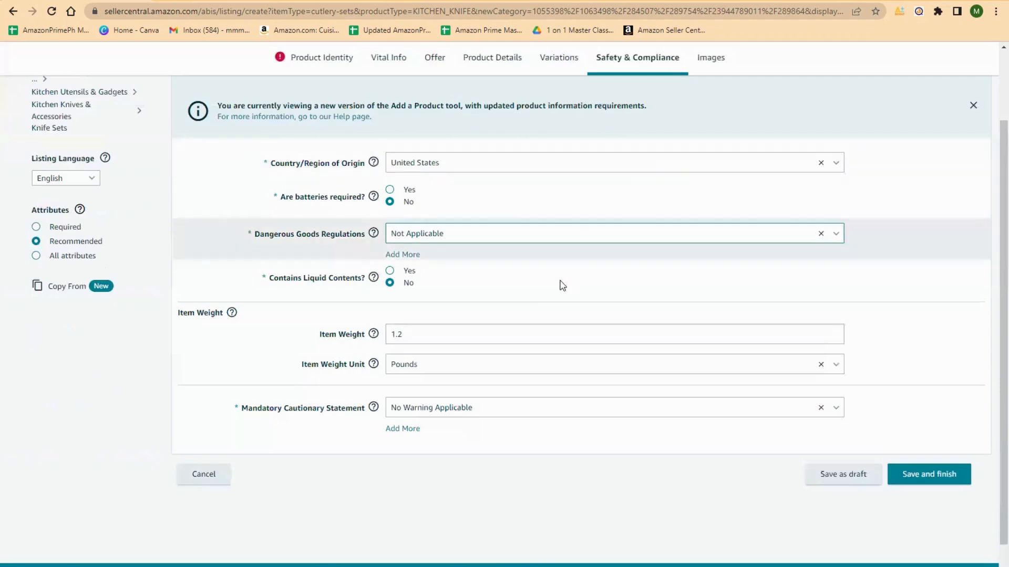
pyautogui.scroll(3, 693, 118)
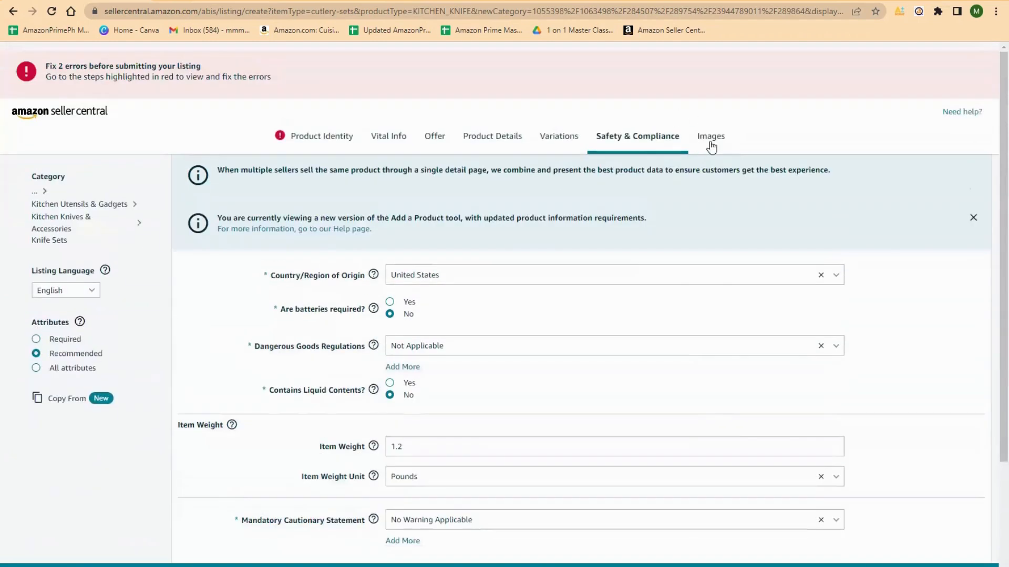
pyautogui.click(710, 137)
pyautogui.scroll(-5, 676, 288)
pyautogui.scroll(2, 677, 301)
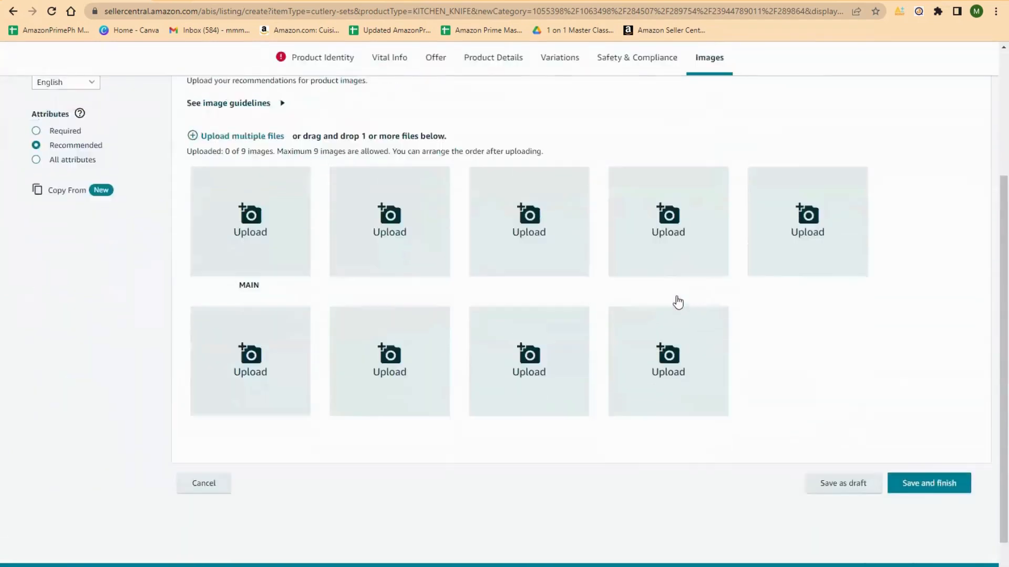
pyautogui.scroll(3, 288, 195)
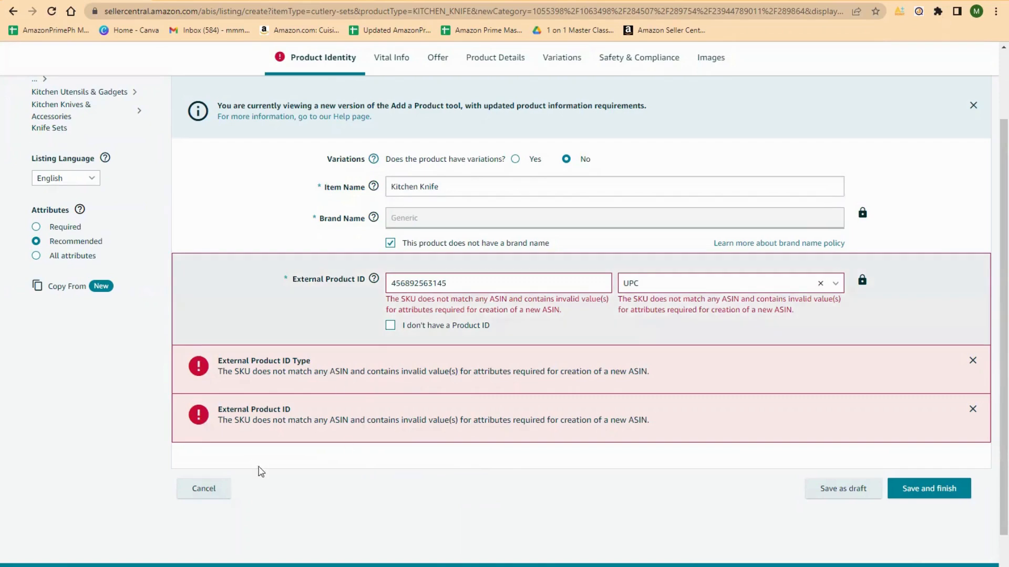
# - Cancel the new kitchen knife listing and open the Mango Daiquiri product from the inventory for editing
pyautogui.click(205, 489)
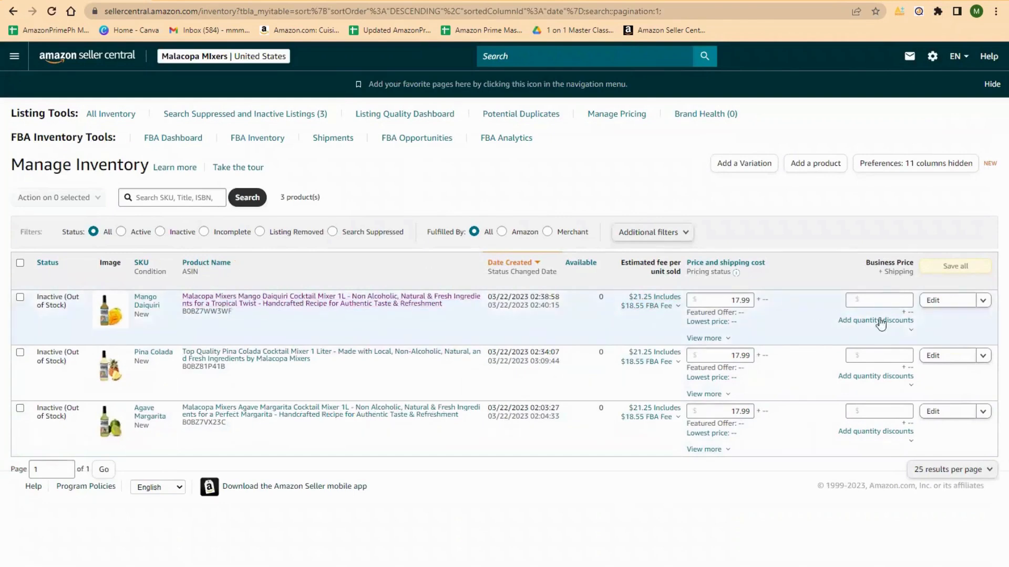
pyautogui.click(938, 303)
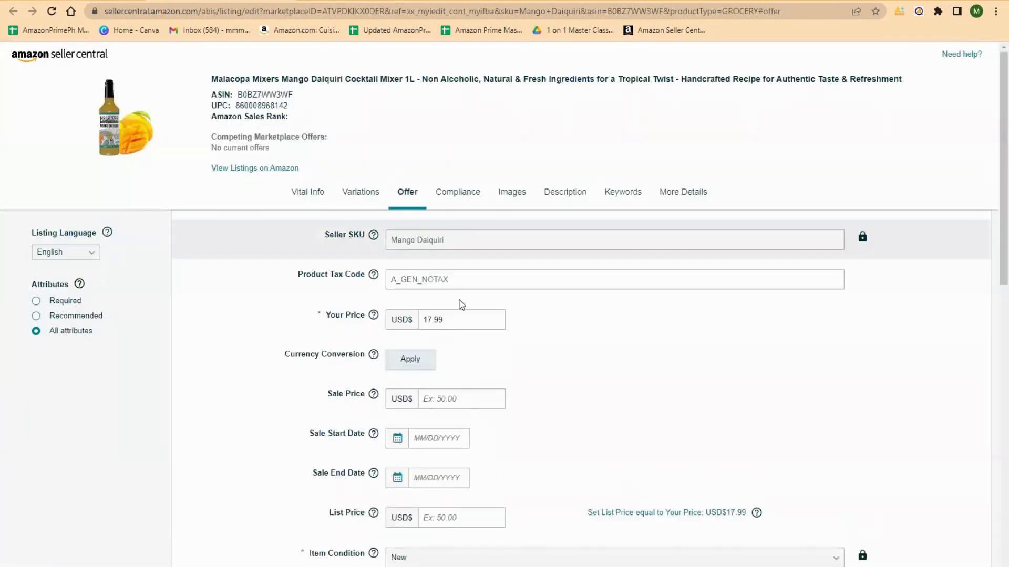
# - Review the Mango Daiquiri listing's Vital Info, Variations, Offer, Compliance and Images sections
pyautogui.click(315, 203)
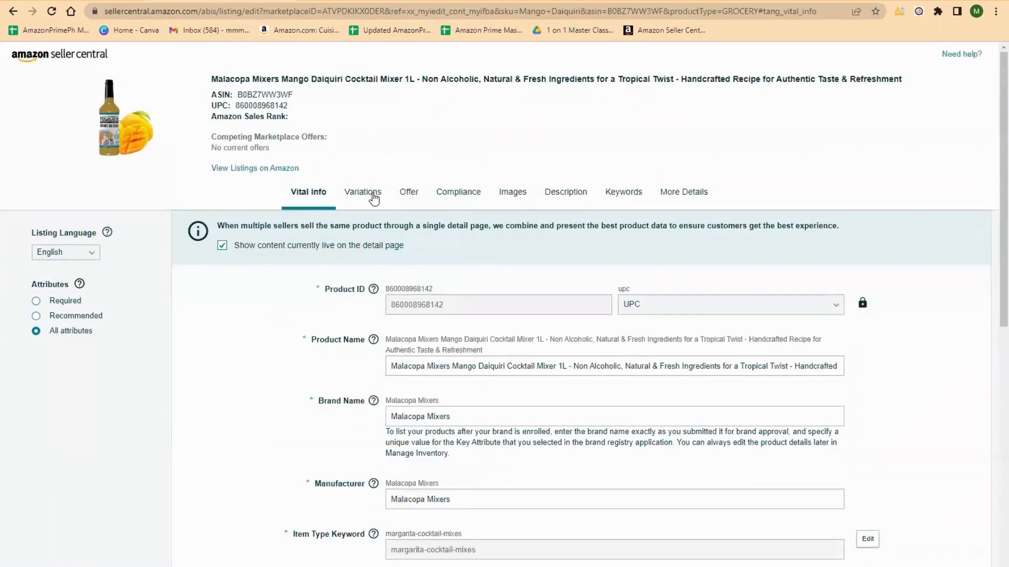
pyautogui.click(372, 197)
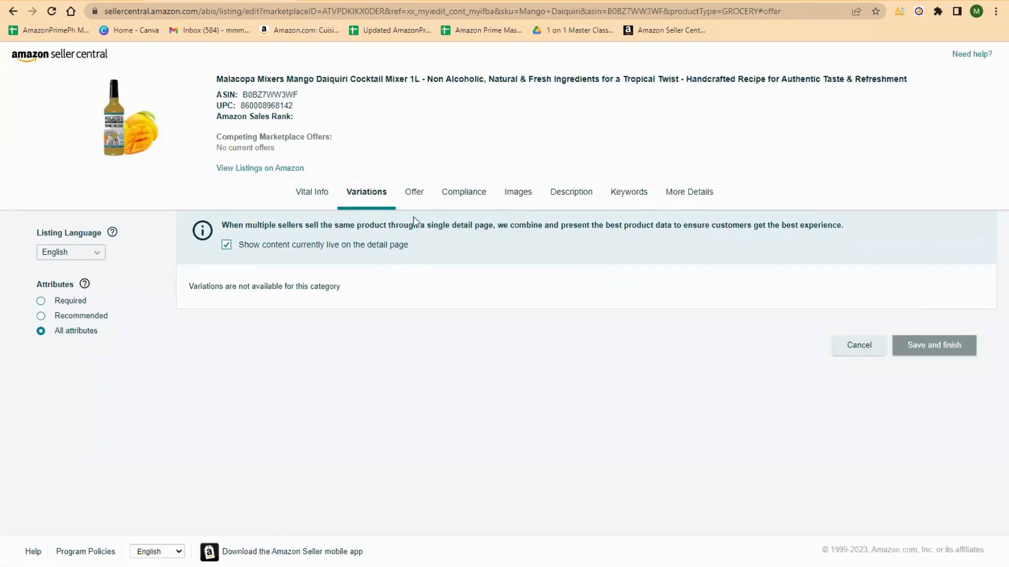
pyautogui.click(414, 192)
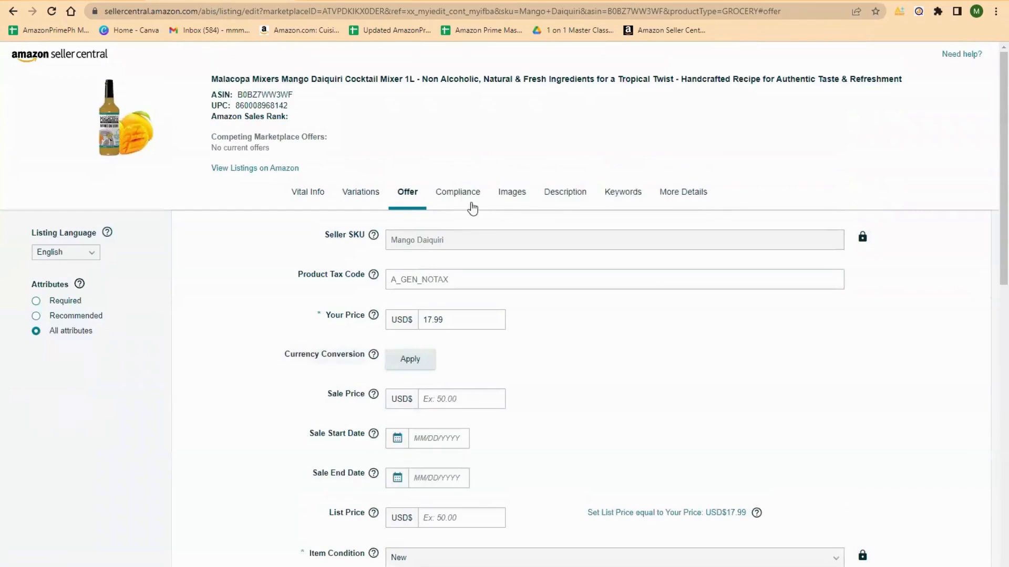
pyautogui.click(473, 195)
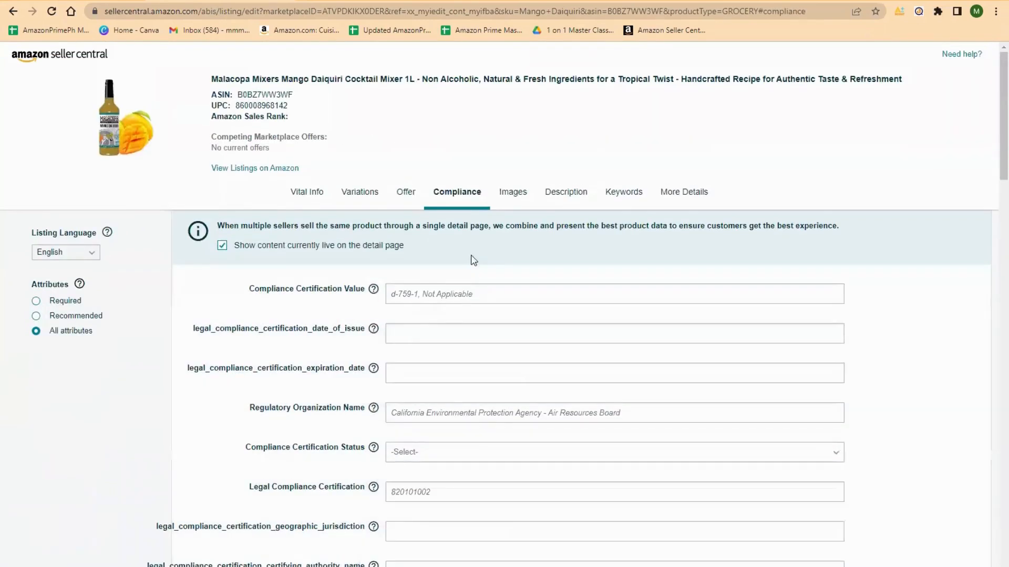
pyautogui.click(510, 197)
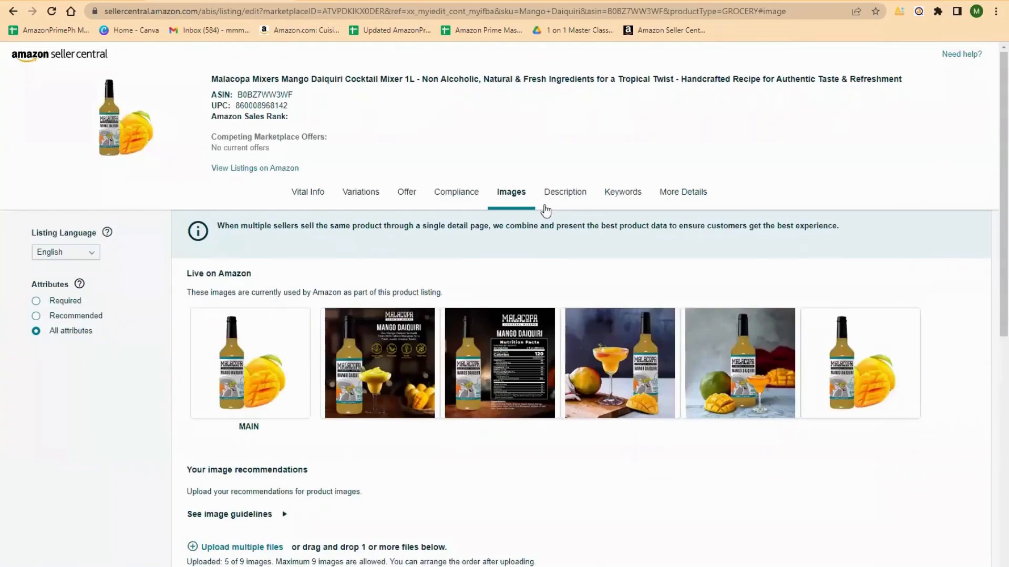
# - Examine the product description and key product features in the listing's Description section
pyautogui.click(558, 202)
pyautogui.scroll(-5, 462, 294)
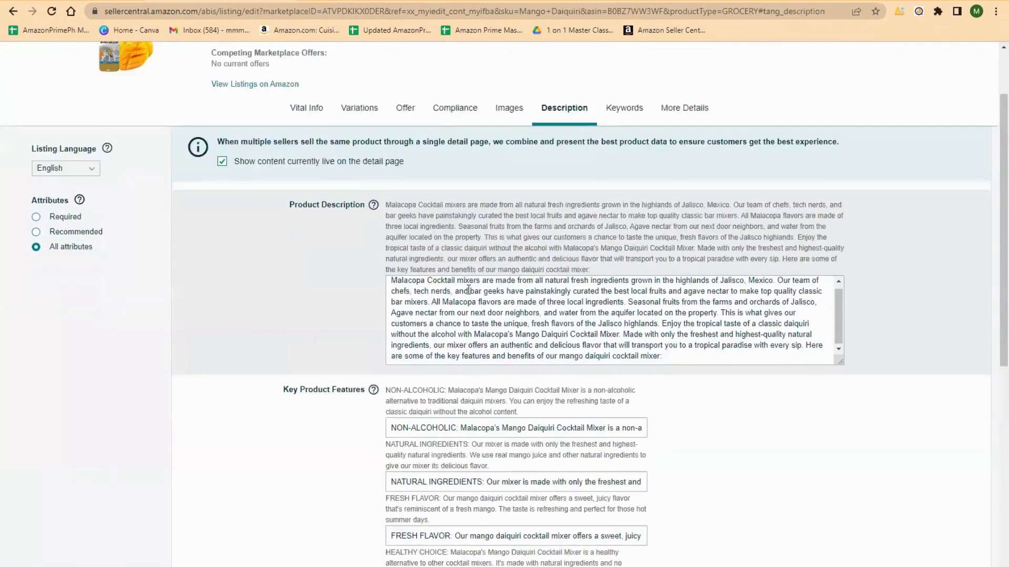
pyautogui.scroll(-3, 412, 326)
pyautogui.scroll(10, 429, 383)
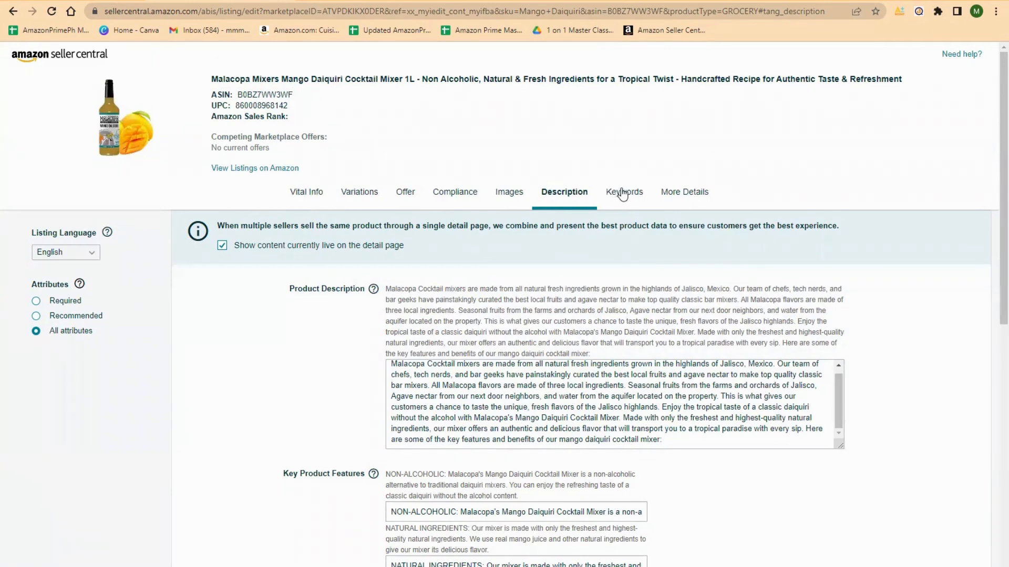
# - Check the listing's Keywords section, and look through the kitchen knife Master Keyword List in Google Docs
pyautogui.scroll(-3, 453, 182)
pyautogui.scroll(3, 464, 329)
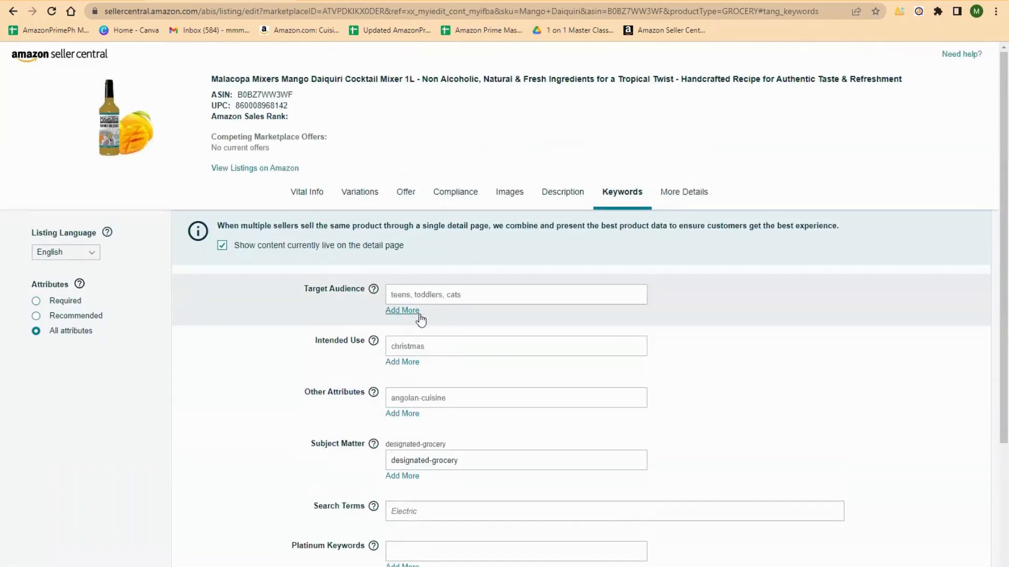
pyautogui.scroll(-1, 528, 429)
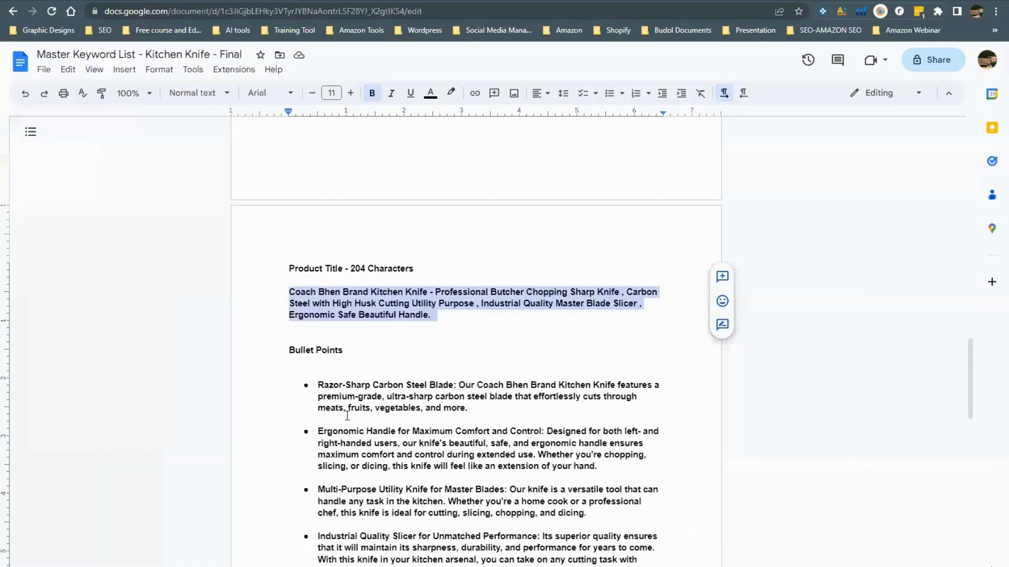
pyautogui.scroll(-15, 348, 412)
pyautogui.scroll(20, 378, 365)
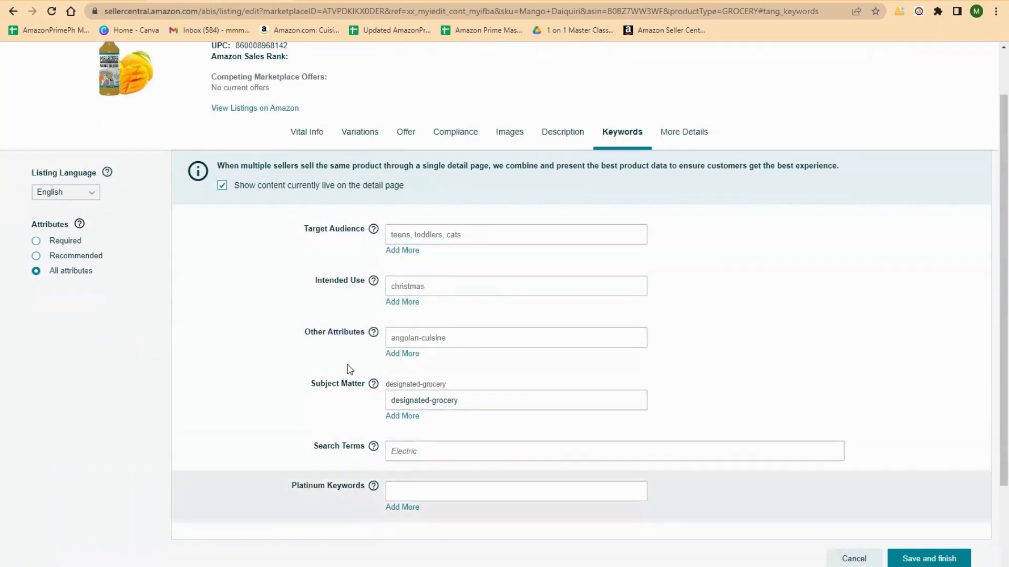
# - Examine the Search Terms and Platinum Keywords fields in the Mango Daiquiri listing's Keywords section
pyautogui.scroll(1, 403, 492)
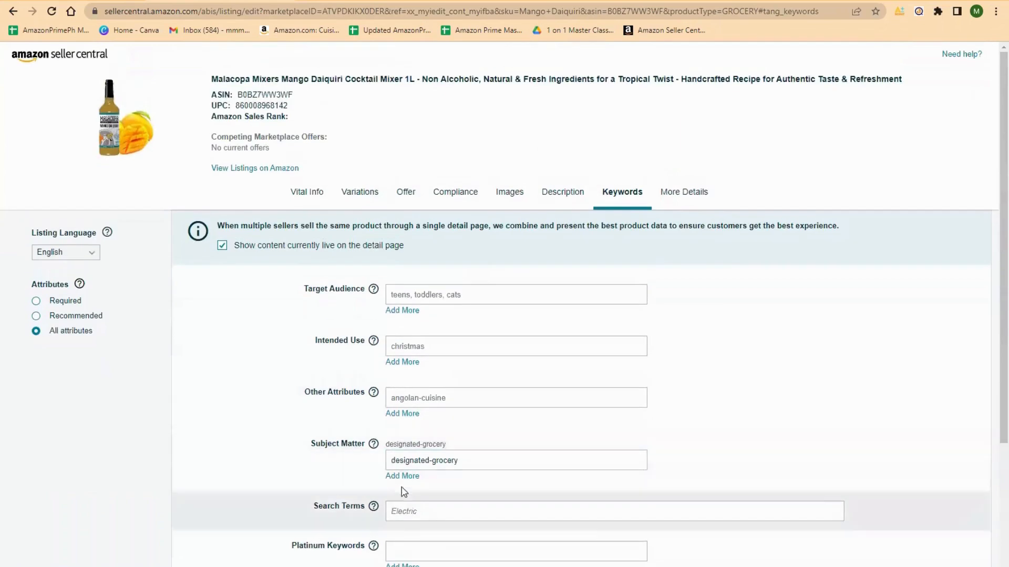
pyautogui.scroll(-3, 403, 492)
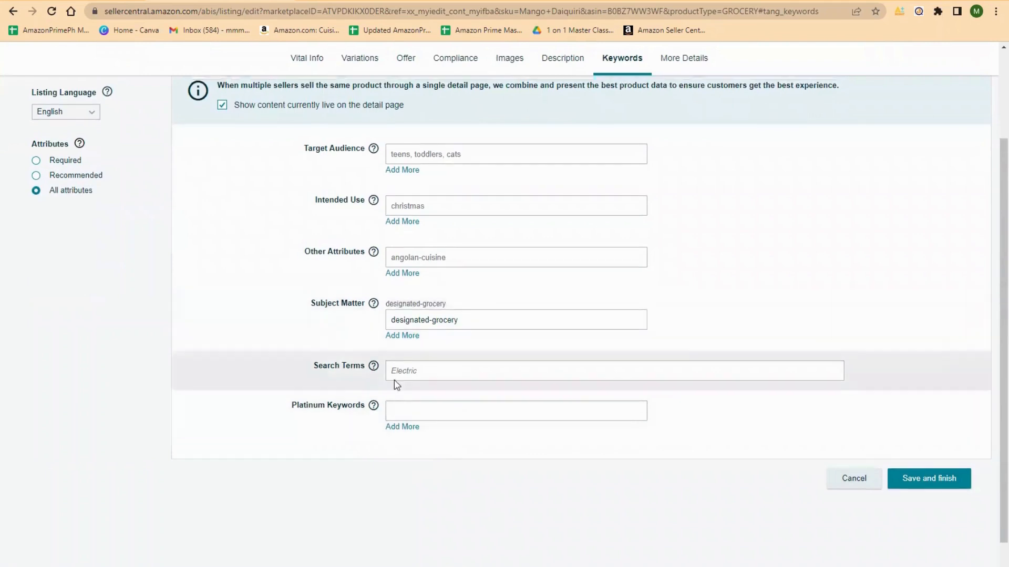
pyautogui.scroll(3, 396, 385)
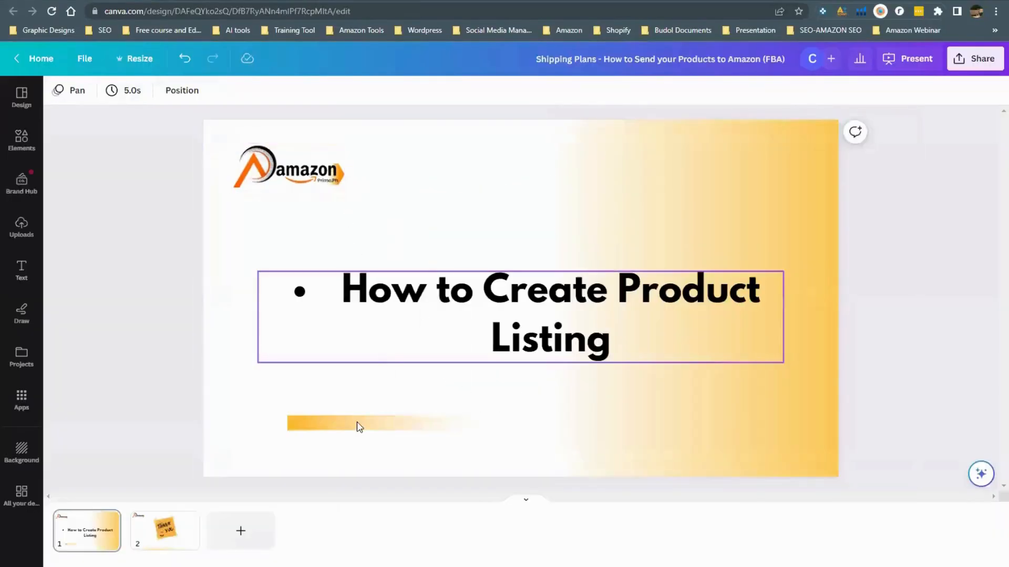
# - Show the closing Thank You slide of the product listing presentation in Canva
pyautogui.click(158, 541)
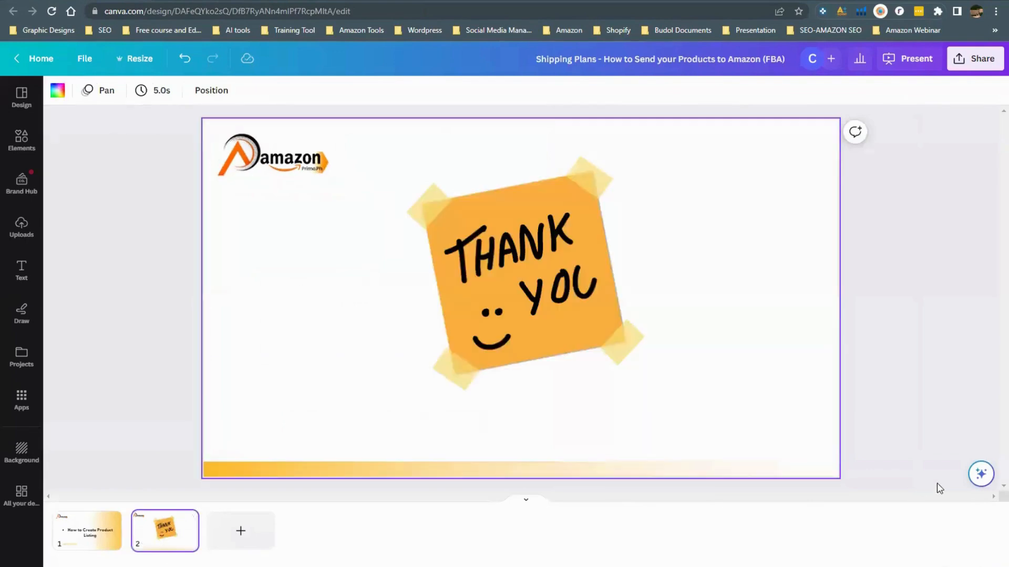